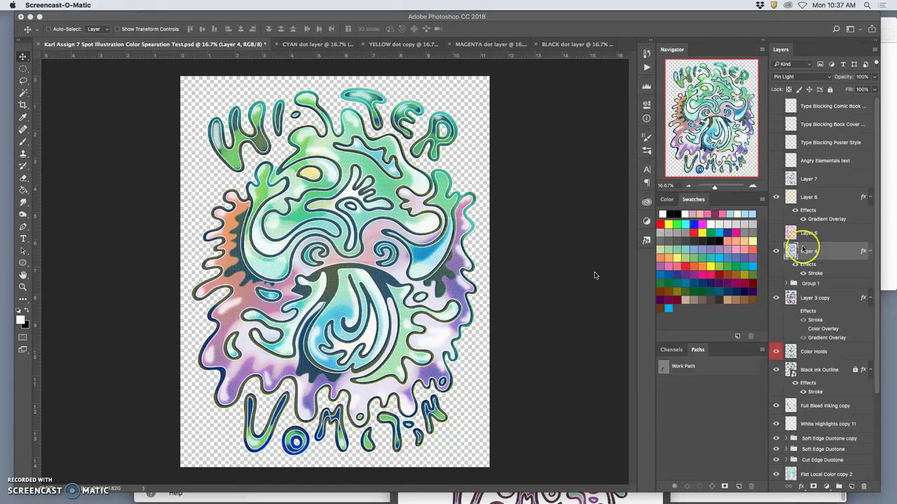
Step: Toggle Layer 6 and Layer 4 visibility to compare the dot pattern, then select Layer 6
{"action": "left_click", "coordinate": [776, 198]}
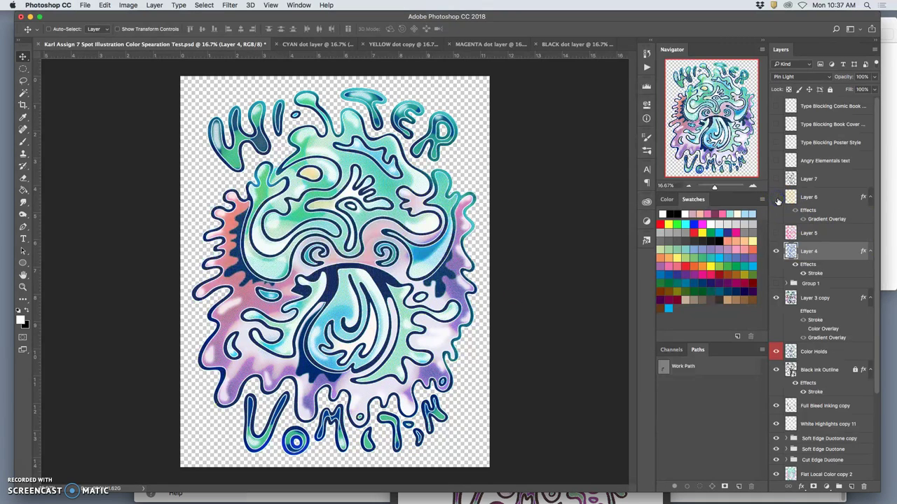
{"action": "left_click", "coordinate": [776, 198]}
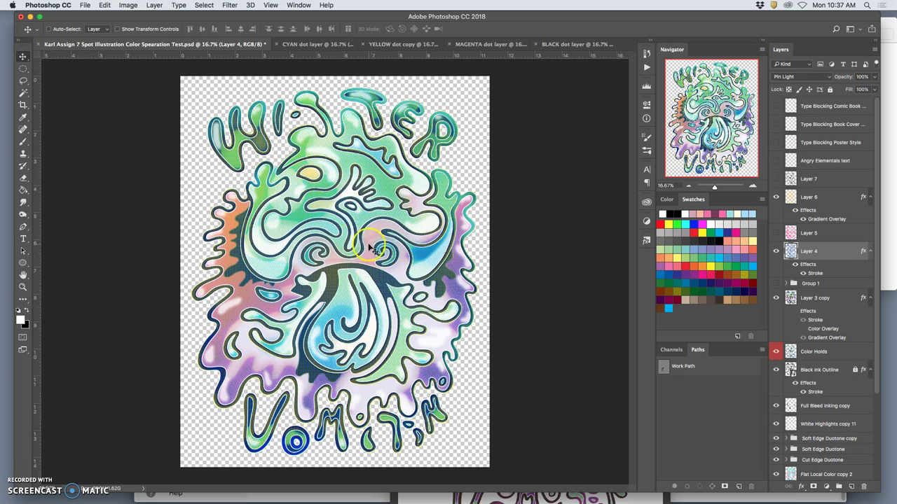
{"action": "key", "text": "super+equal"}
{"action": "key", "text": "super+equal"}
{"action": "key", "text": "super+equal"}
{"action": "key", "text": "super+equal"}
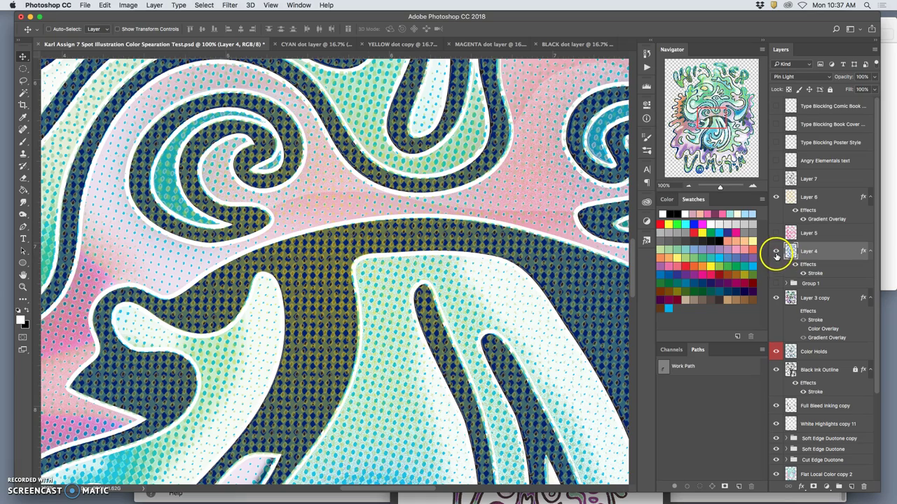
{"action": "left_click", "coordinate": [776, 254]}
{"action": "left_click", "coordinate": [776, 254]}
{"action": "left_click", "coordinate": [776, 198]}
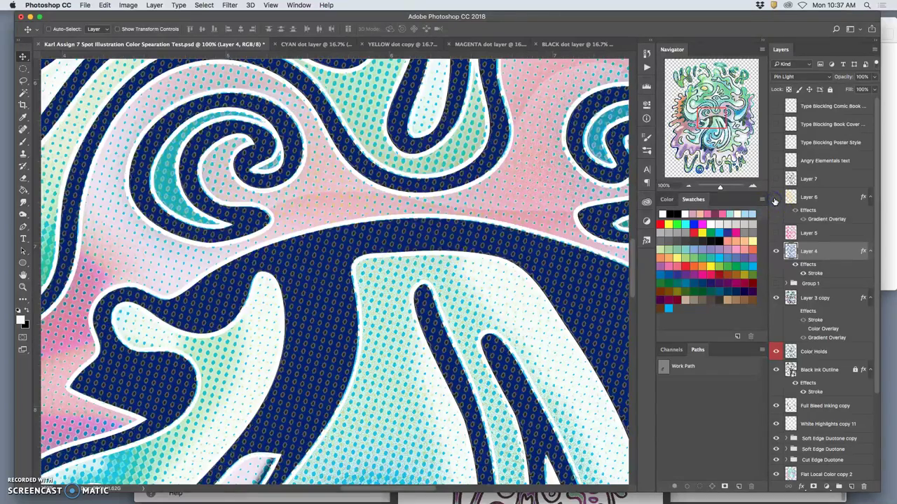
{"action": "left_click", "coordinate": [807, 199]}
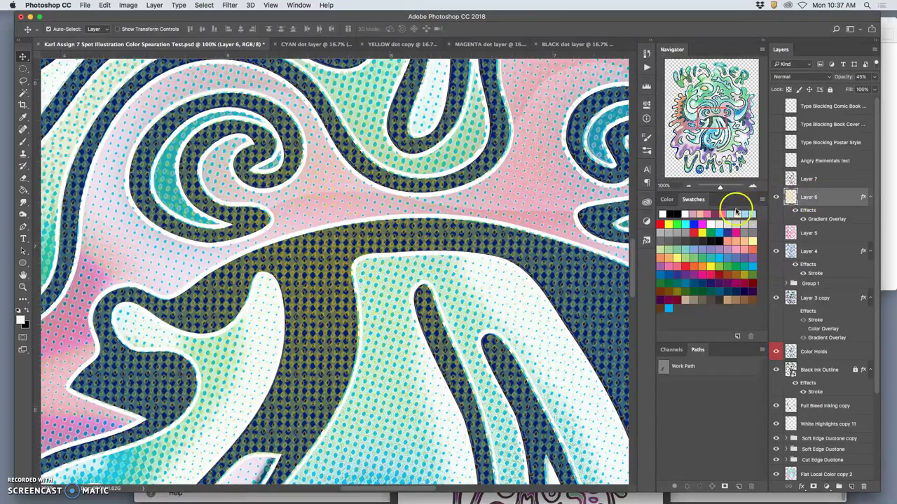
{"action": "key", "text": "super+minus"}
{"action": "key", "text": "super+minus"}
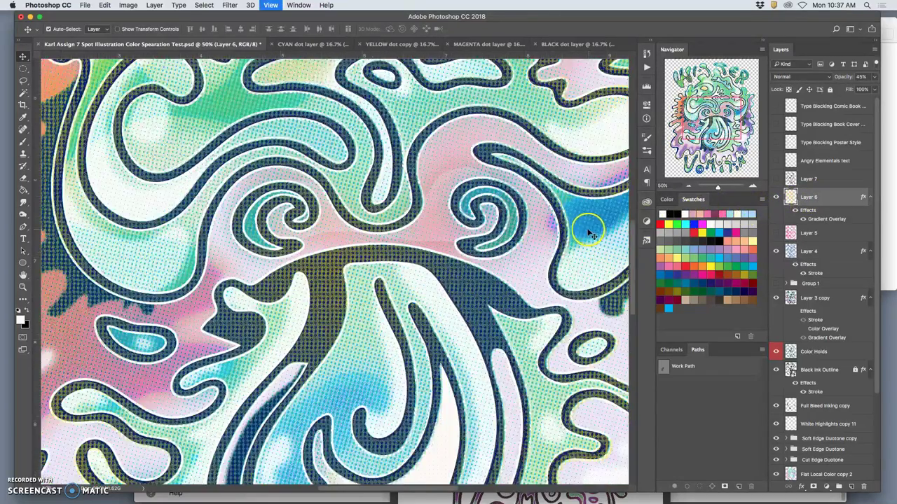
{"action": "key", "text": "super+minus"}
Step: Move Layer 6 down the layer stack so it sits beneath Layer 4
{"action": "left_click_drag", "start_coordinate": [817, 201], "coordinate": [816, 273]}
{"action": "key", "text": "super+plus"}
{"action": "key", "text": "super+plus"}
{"action": "key", "text": "super+plus"}
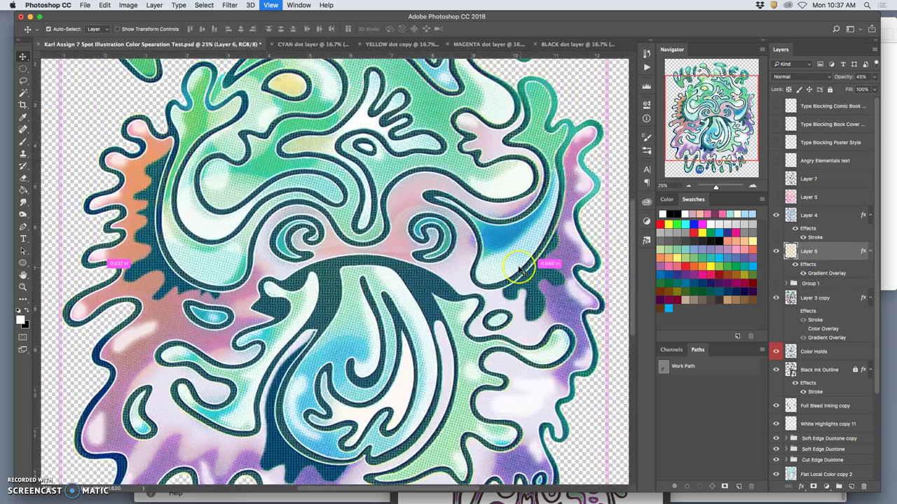
{"action": "key", "text": "super+plus"}
{"action": "key", "text": "super+plus"}
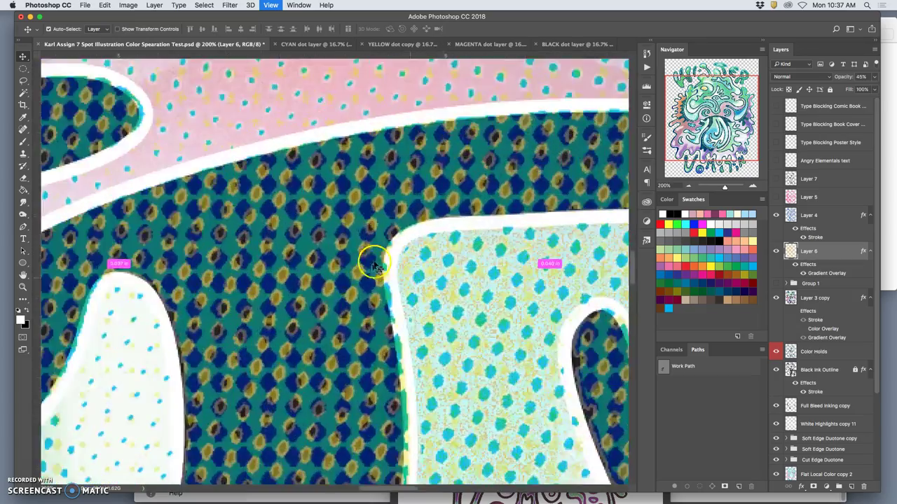
{"action": "key", "text": "super+minus"}
{"action": "key", "text": "super+minus"}
{"action": "key", "text": "super+minus"}
{"action": "key", "text": "super+minus"}
{"action": "key", "text": "super+minus"}
{"action": "key", "text": "super+minus"}
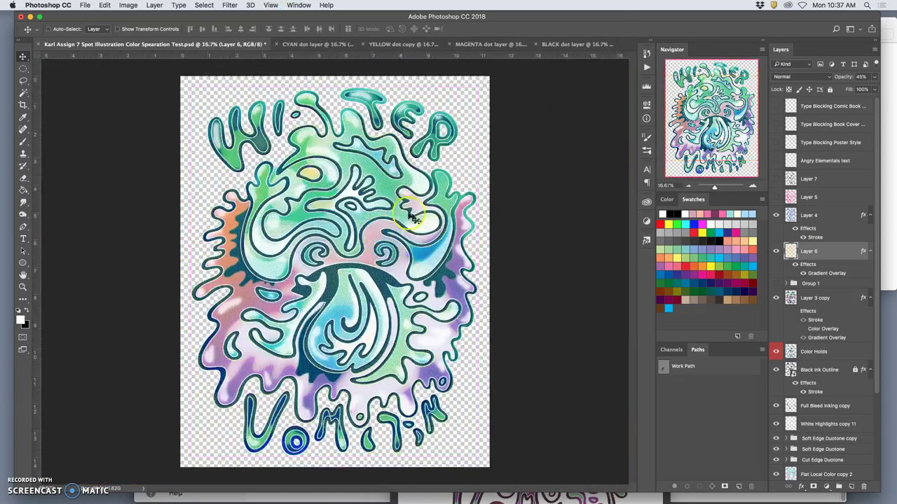
{"action": "key", "text": "super+bracketright"}
{"action": "key", "text": "super+bracketright"}
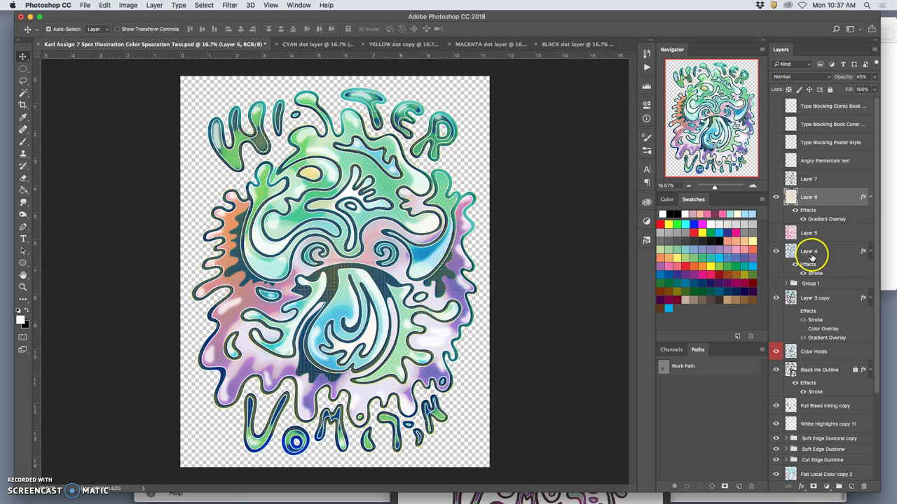
{"action": "left_click_drag", "start_coordinate": [811, 257], "coordinate": [811, 257]}
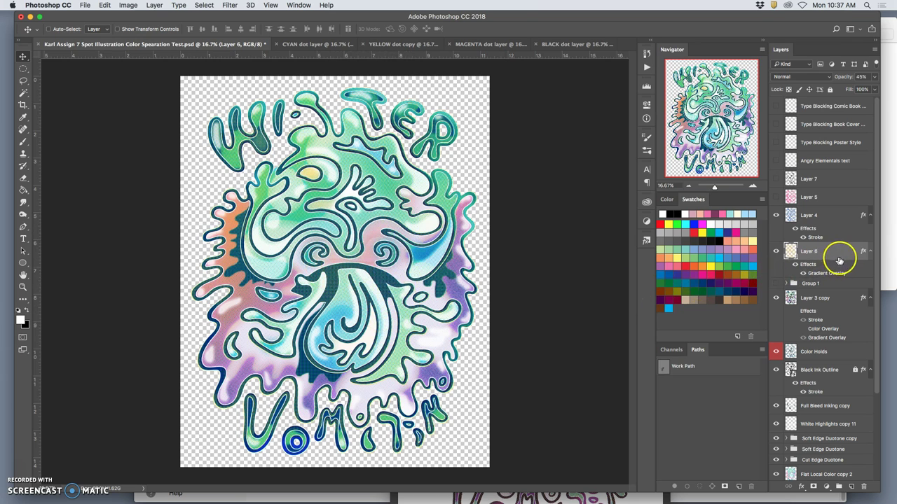
Step: Open Hue/Saturation for Layer 6 and preview hue changes zoomed in on the dot pattern
{"action": "left_click", "coordinate": [128, 6]}
{"action": "mouse_move", "coordinate": [140, 30]}
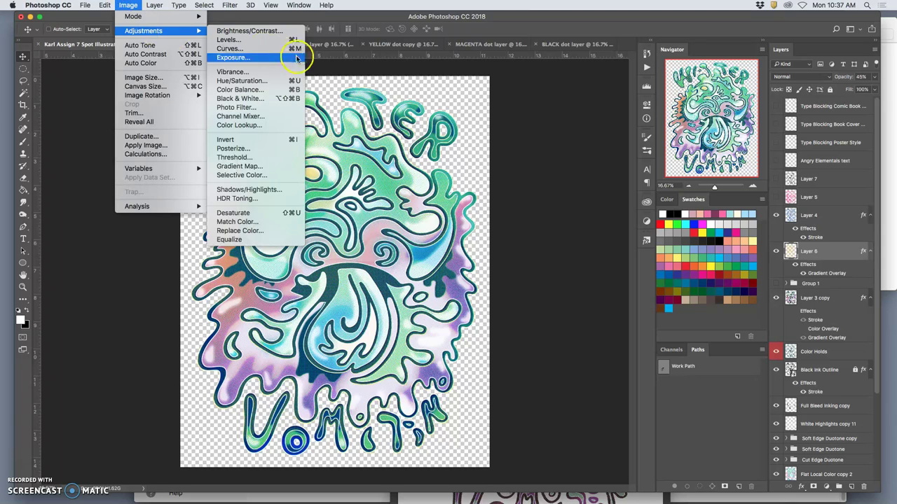
{"action": "left_click", "coordinate": [273, 80]}
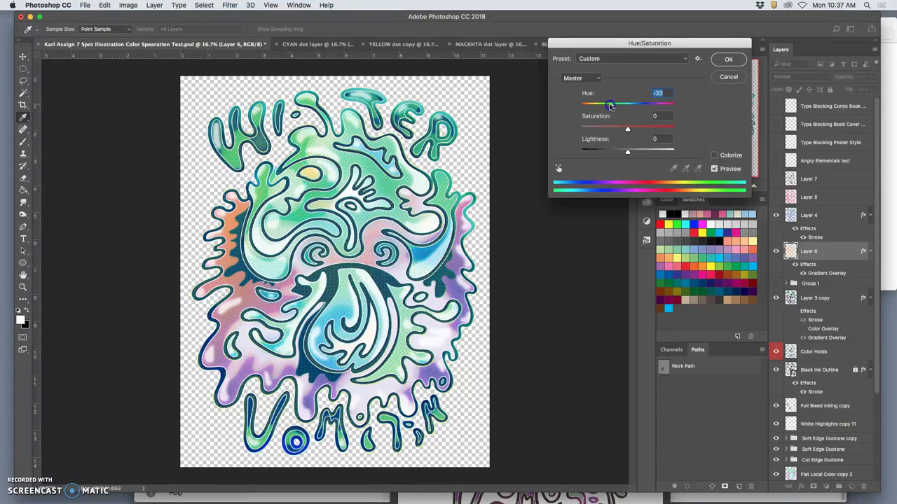
{"action": "mouse_move", "coordinate": [608, 106]}
{"action": "left_mouse_down"}
{"action": "mouse_move", "coordinate": [643, 105]}
{"action": "mouse_move", "coordinate": [619, 105]}
{"action": "left_mouse_up"}
{"action": "left_click", "coordinate": [495, 145], "text": "super"}
{"action": "left_click", "coordinate": [473, 156], "text": "super"}
{"action": "left_click", "coordinate": [477, 150], "text": "super"}
{"action": "left_click", "coordinate": [476, 149], "text": "super"}
{"action": "left_click", "coordinate": [476, 149], "text": "super"}
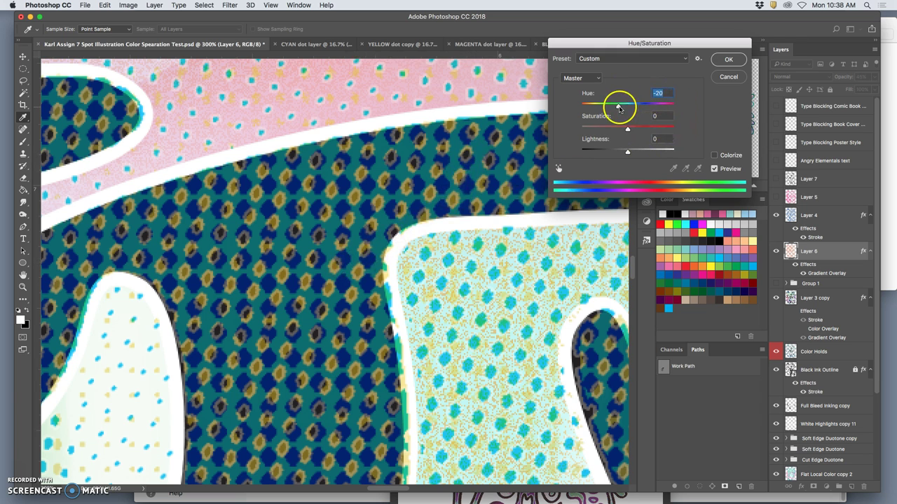
Step: Set the hue shift to -35, apply it, and zoom out to fit the artwork
{"action": "left_click_drag", "start_coordinate": [618, 107], "coordinate": [611, 109]}
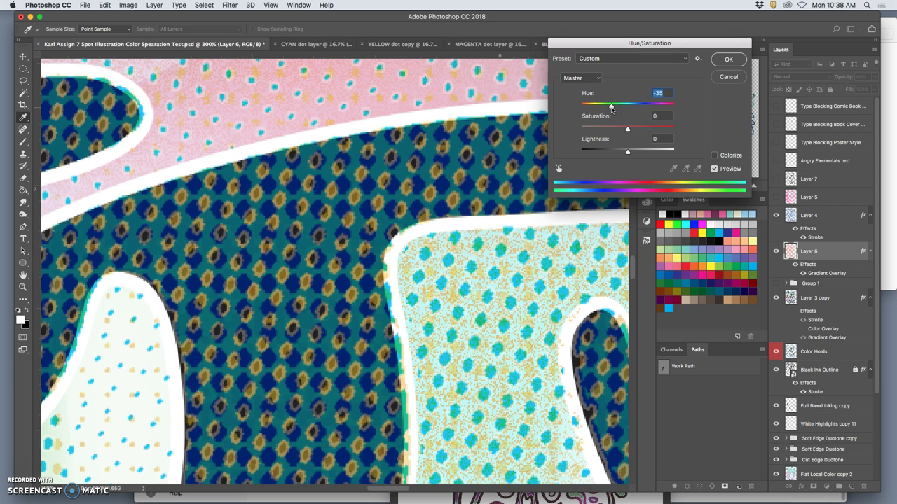
{"action": "left_click", "coordinate": [726, 60]}
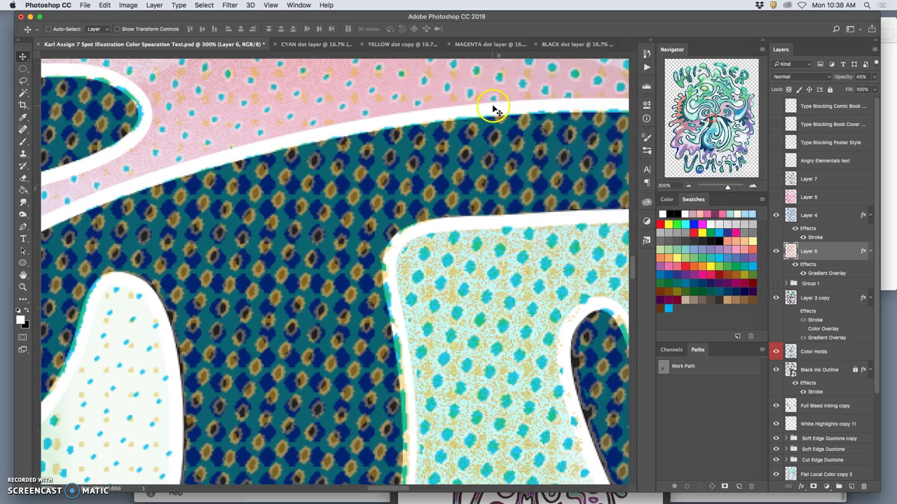
{"action": "scroll", "coordinate": [493, 110], "scroll_direction": "up", "scroll_amount": 3}
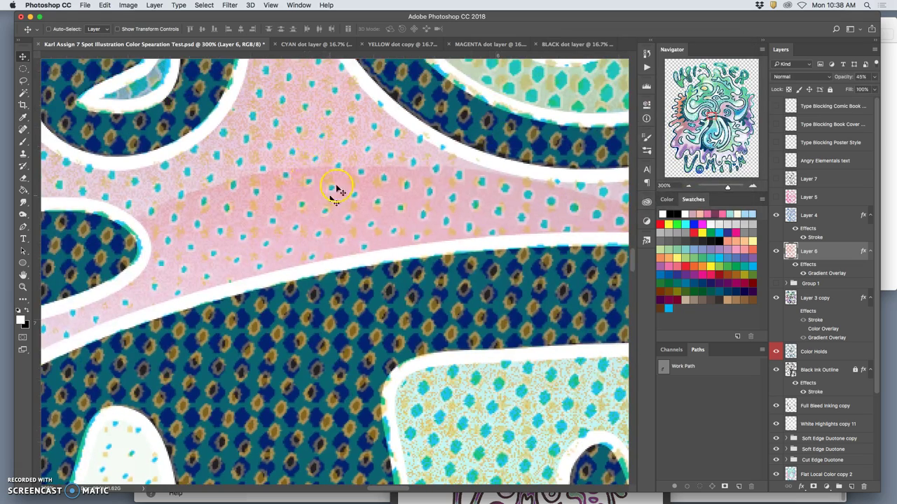
{"action": "scroll", "coordinate": [355, 203], "scroll_direction": "down", "scroll_amount": 1}
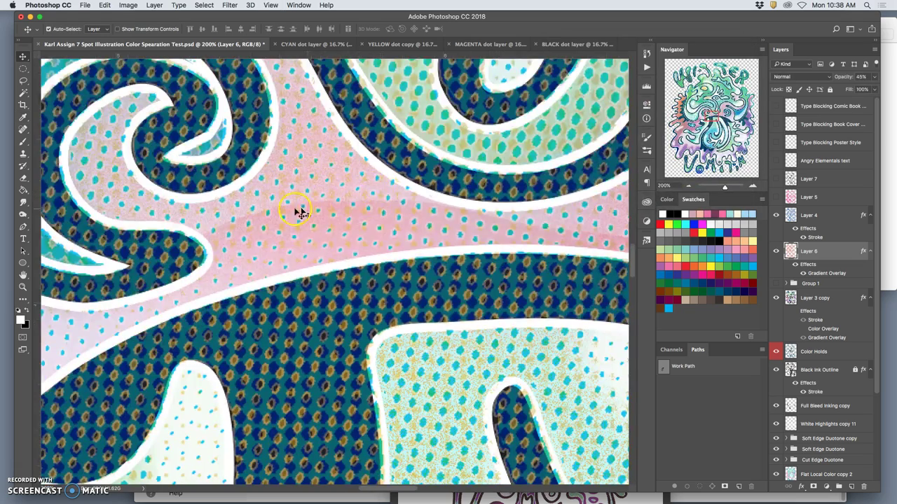
{"action": "key", "text": "super+minus"}
{"action": "key", "text": "super+minus"}
{"action": "key", "text": "super+minus"}
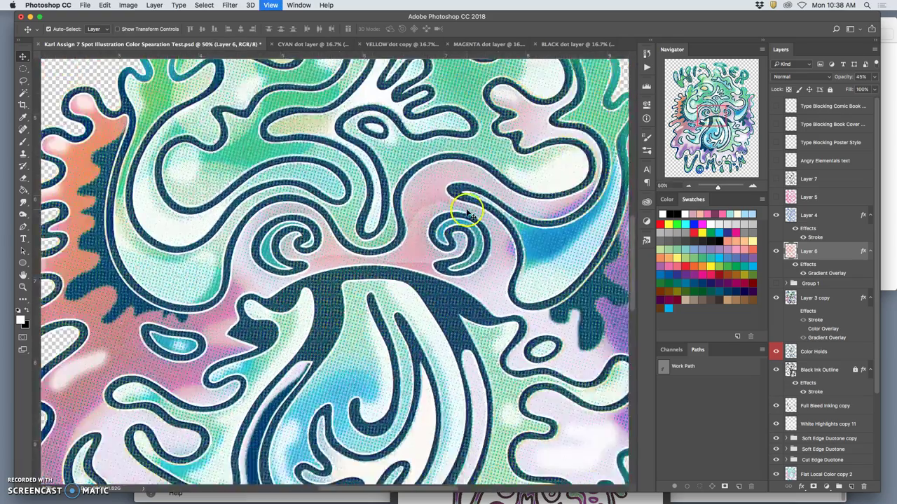
{"action": "key", "text": "super+minus"}
{"action": "key", "text": "super+minus"}
{"action": "key", "text": "super+minus"}
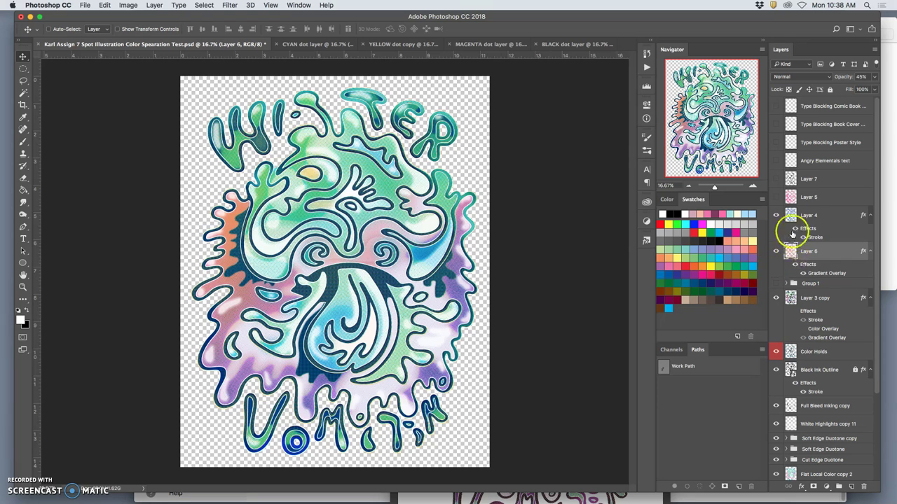
Step: Show Layer 7 for solid black outlines and zoom to 300% on the dots
{"action": "left_click", "coordinate": [775, 180]}
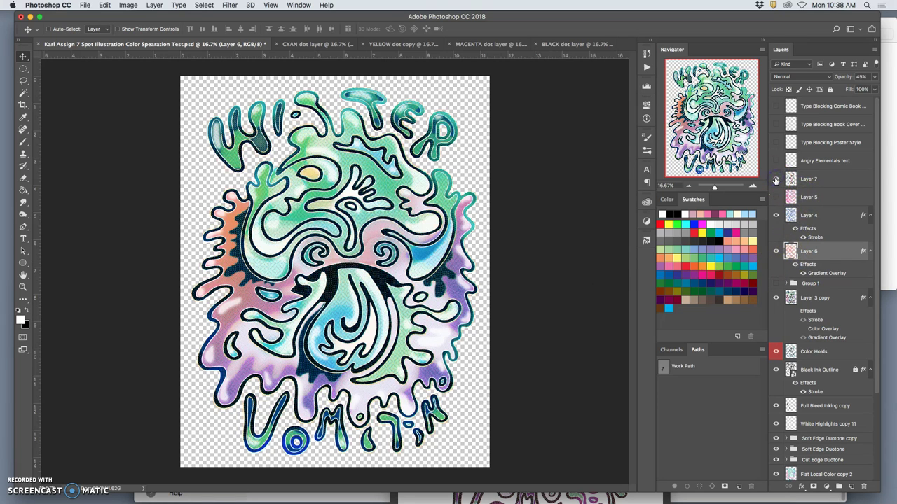
{"action": "left_click", "coordinate": [775, 180]}
{"action": "left_click", "coordinate": [775, 180]}
{"action": "left_click", "coordinate": [815, 180]}
{"action": "key", "text": "super+equal"}
{"action": "key", "text": "super+equal"}
{"action": "key", "text": "super+equal"}
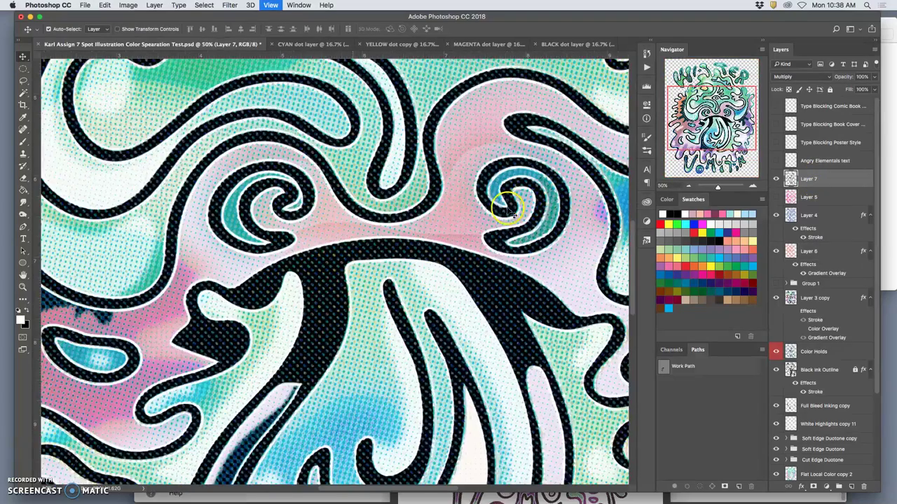
{"action": "key", "text": "super+equal"}
{"action": "key", "text": "super+equal"}
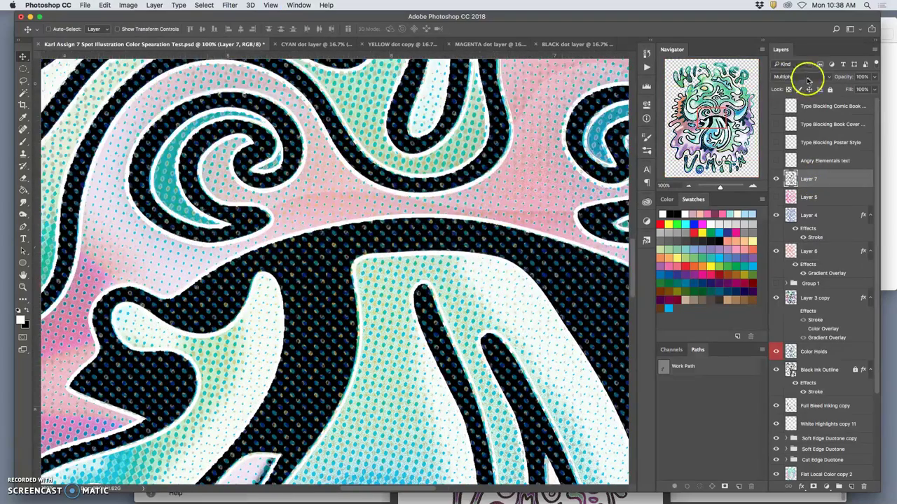
{"action": "key", "text": "super+equal"}
{"action": "key", "text": "super+equal"}
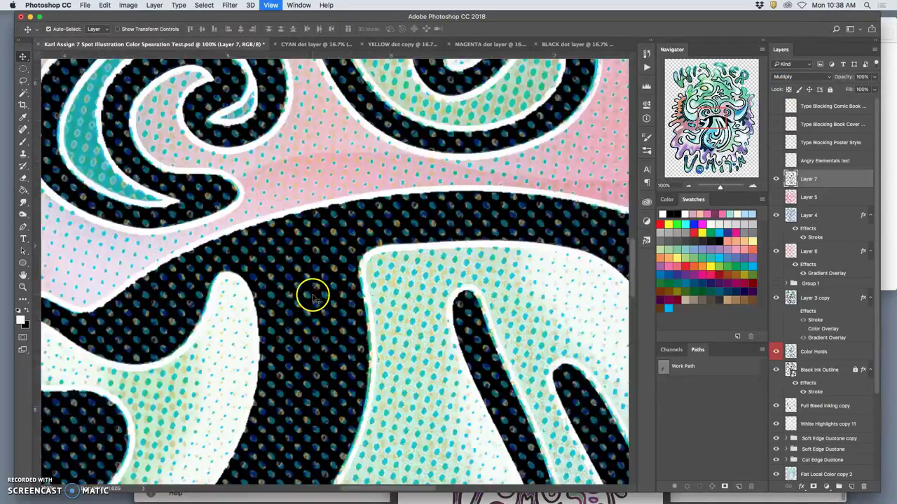
{"action": "scroll", "coordinate": [323, 289], "scroll_direction": "down", "scroll_amount": 5}
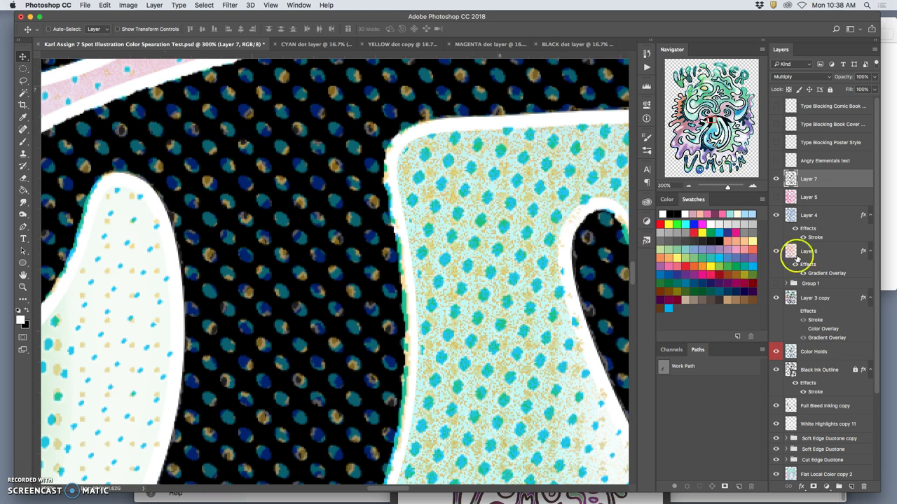
Step: Check the blend settings of Layer 4 (Pin Light, 100%) and Layer 6 (45%)
{"action": "left_click", "coordinate": [823, 218]}
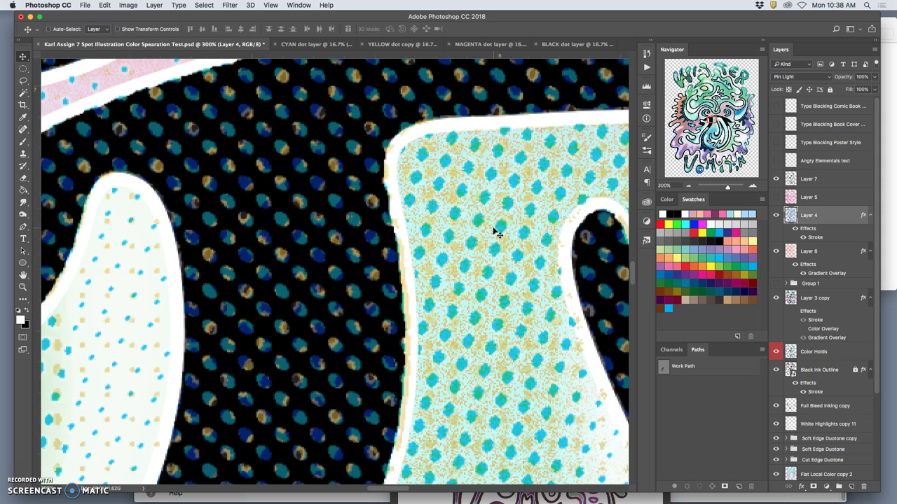
{"action": "left_click", "coordinate": [814, 255]}
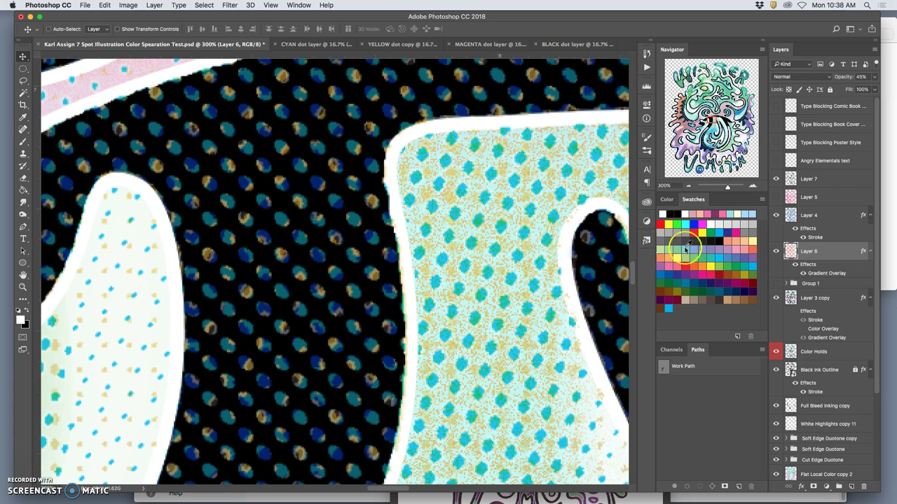
{"action": "left_click", "coordinate": [819, 221]}
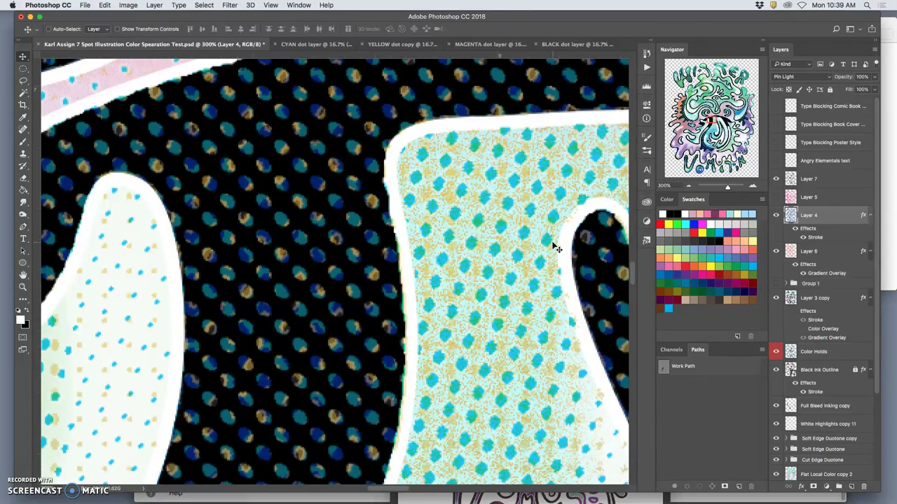
Step: Zoom around the artwork at different levels to inspect various areas
{"action": "key", "text": "super+1"}
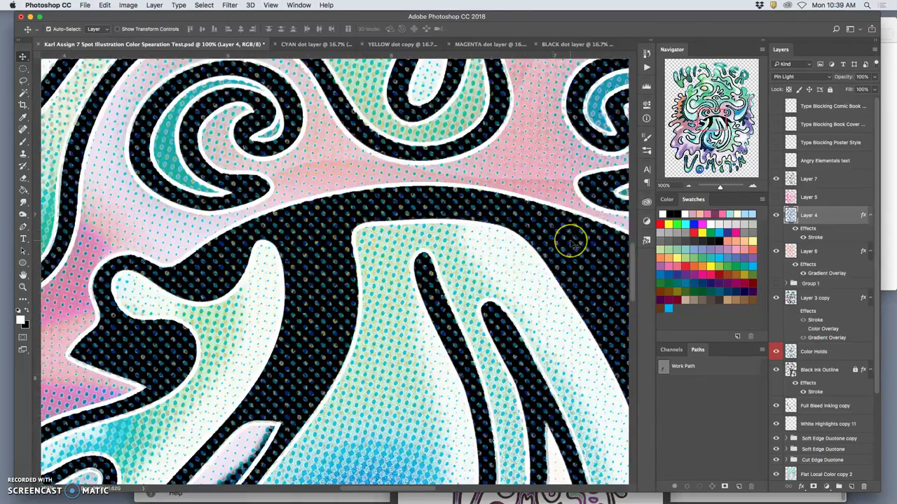
{"action": "key", "text": "super+y"}
{"action": "key", "text": "super+minus"}
{"action": "key", "text": "super+y"}
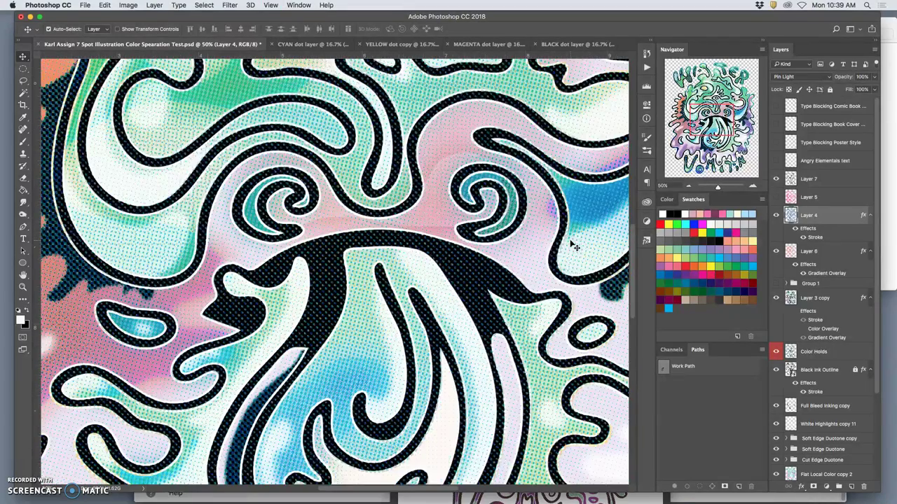
{"action": "scroll", "coordinate": [550, 245], "scroll_direction": "down", "scroll_amount": 10}
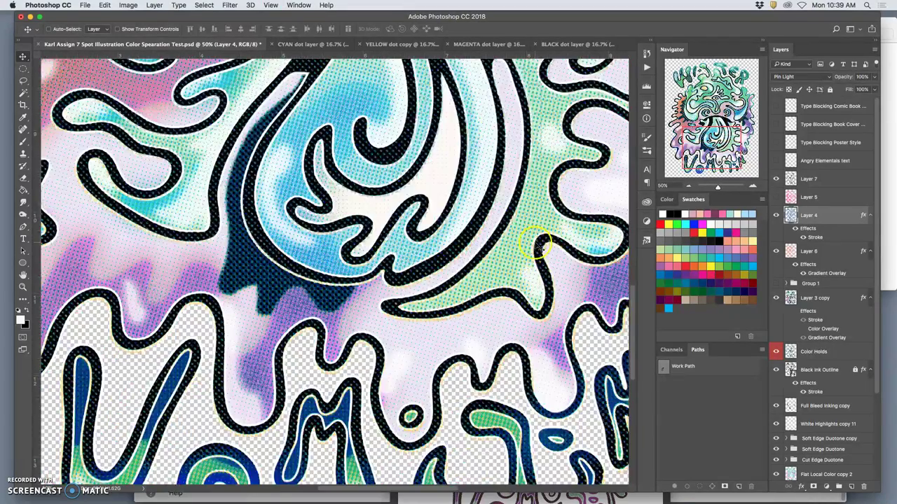
{"action": "key", "text": "super+y"}
{"action": "key", "text": "super+minus"}
{"action": "key", "text": "super+plus"}
{"action": "key", "text": "super+plus"}
{"action": "key", "text": "super+plus"}
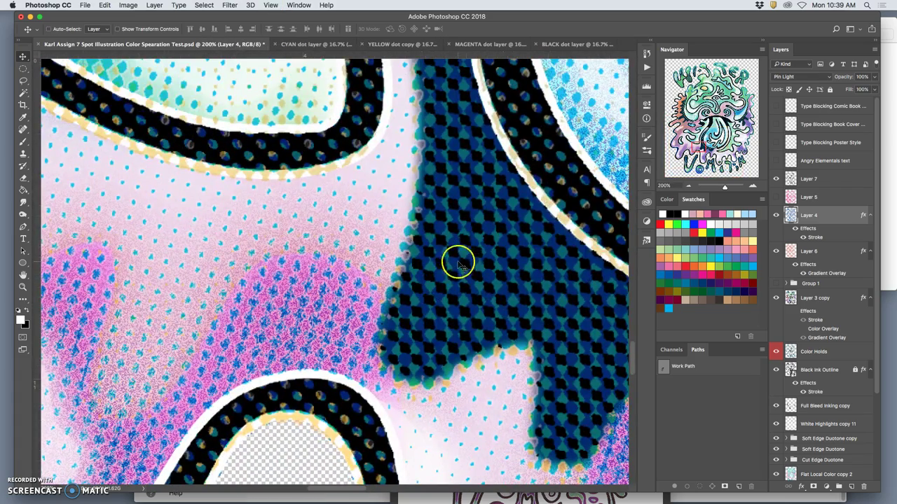
{"action": "scroll", "coordinate": [448, 317], "scroll_direction": "down", "scroll_amount": 1}
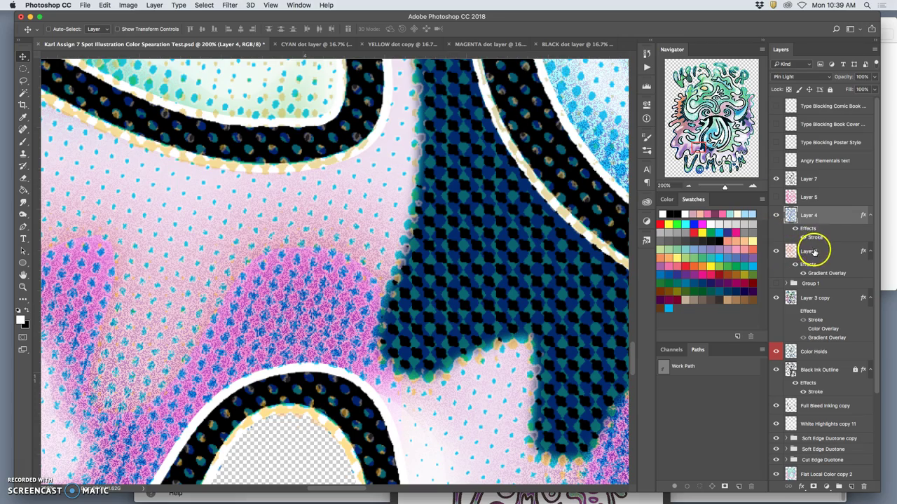
Step: Nudge the Layer 6 texture slightly to the right and zoom out to the full page
{"action": "left_click", "coordinate": [814, 251]}
{"action": "key", "text": "super+minus"}
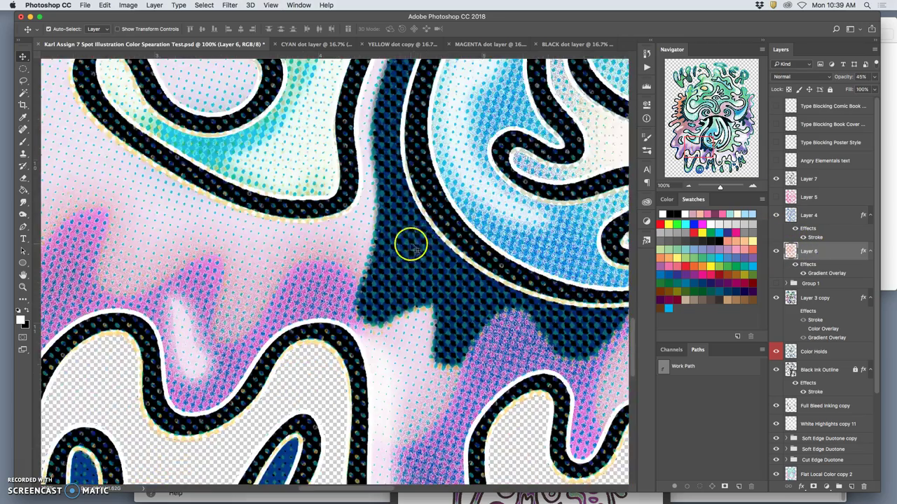
{"action": "key", "text": "super+minus"}
{"action": "key", "text": "super+minus"}
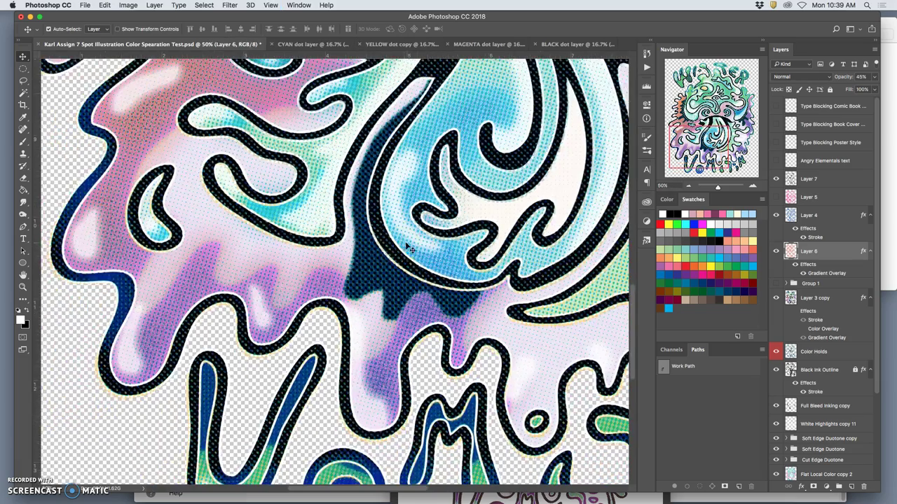
{"action": "key", "text": "super+minus"}
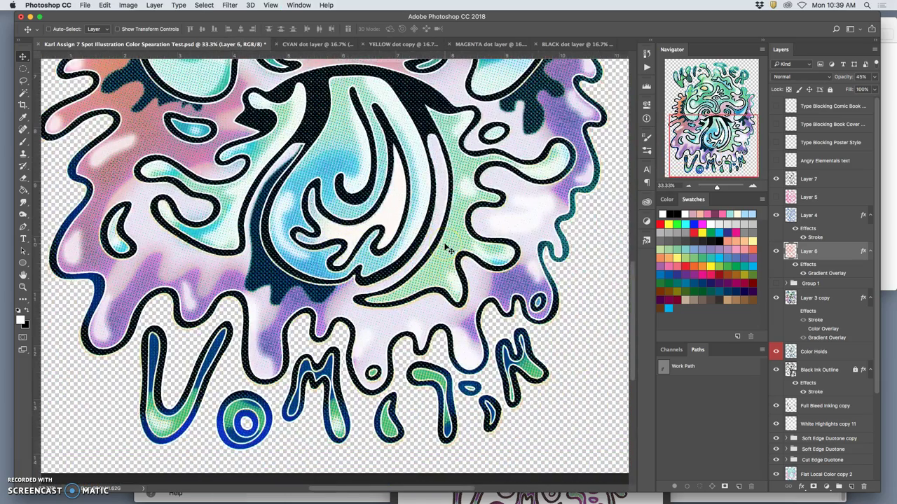
{"action": "scroll", "coordinate": [449, 249], "scroll_direction": "up", "scroll_amount": 10}
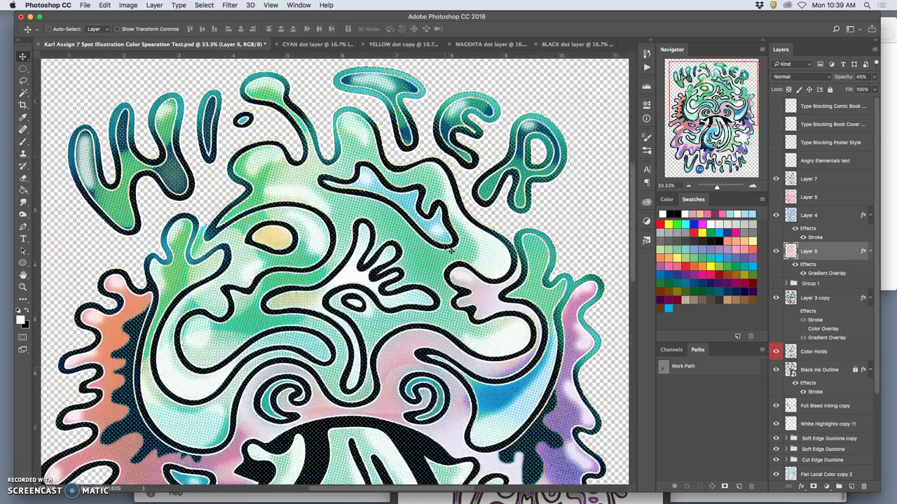
{"action": "scroll", "coordinate": [450, 249], "scroll_direction": "up", "scroll_amount": 2}
{"action": "left_click_drag", "start_coordinate": [421, 245], "coordinate": [440, 234]}
{"action": "key", "text": "ctrl+minus"}
{"action": "key", "text": "ctrl+minus"}
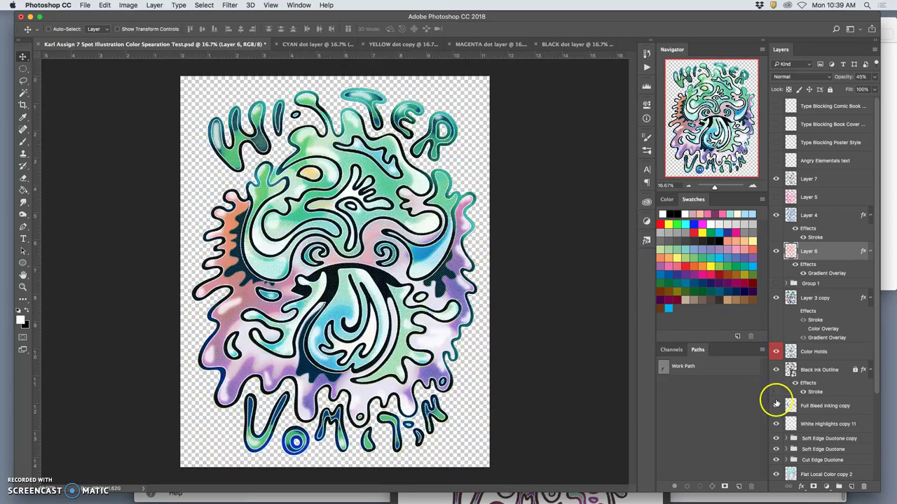
{"action": "scroll", "coordinate": [829, 418], "scroll_direction": "down", "scroll_amount": 5}
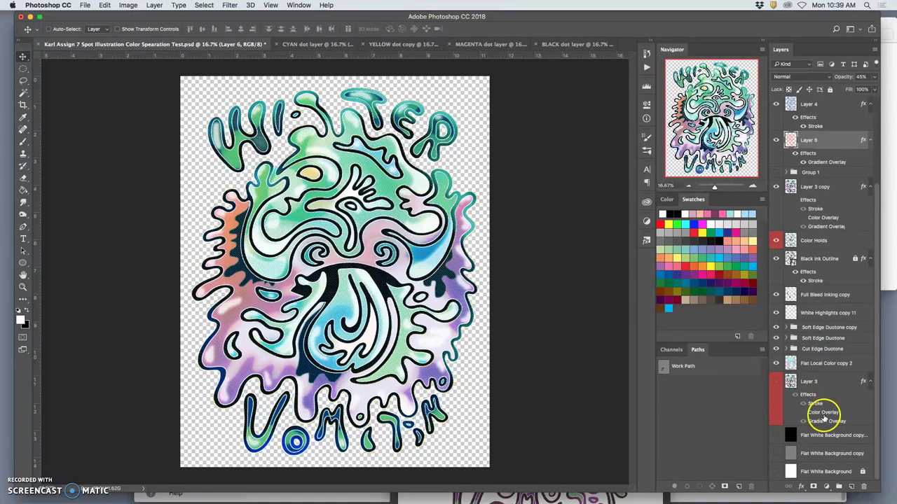
Step: Preview the artwork over the black and grey background copies, then hide both to leave white
{"action": "left_click", "coordinate": [775, 436]}
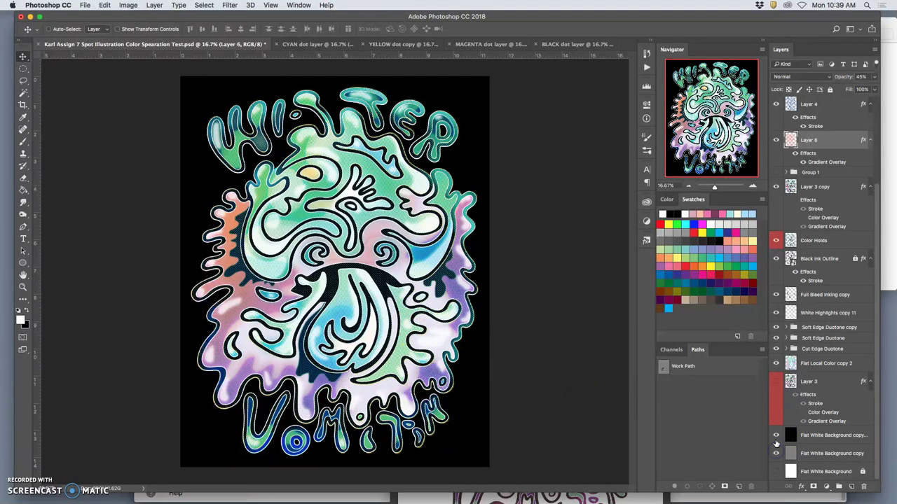
{"action": "left_click", "coordinate": [776, 436]}
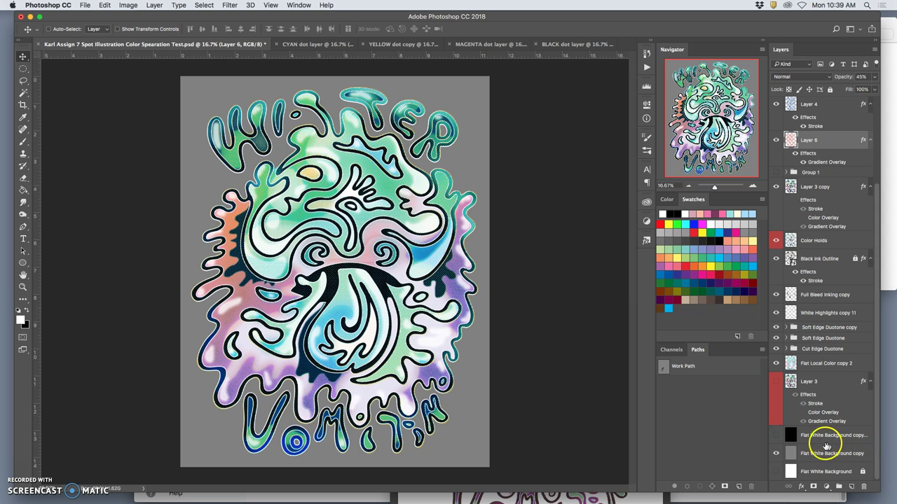
{"action": "left_click", "coordinate": [776, 436]}
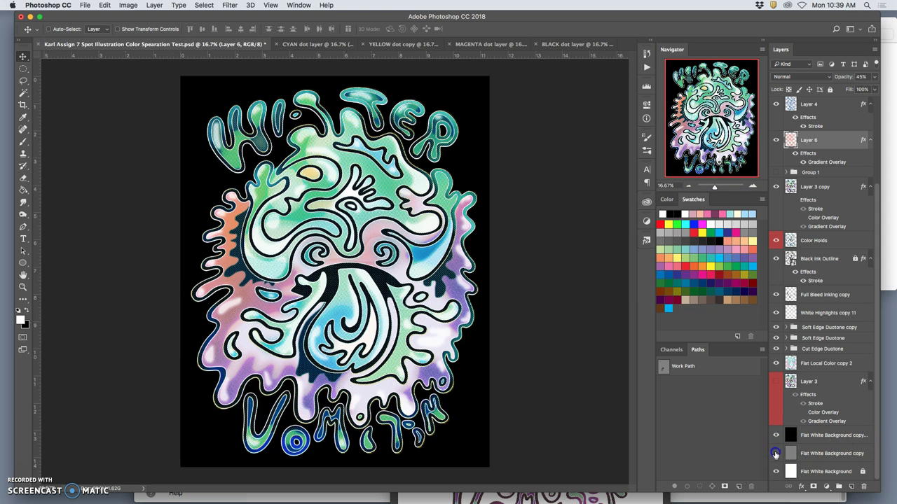
{"action": "left_click_drag", "start_coordinate": [775, 454], "coordinate": [775, 436]}
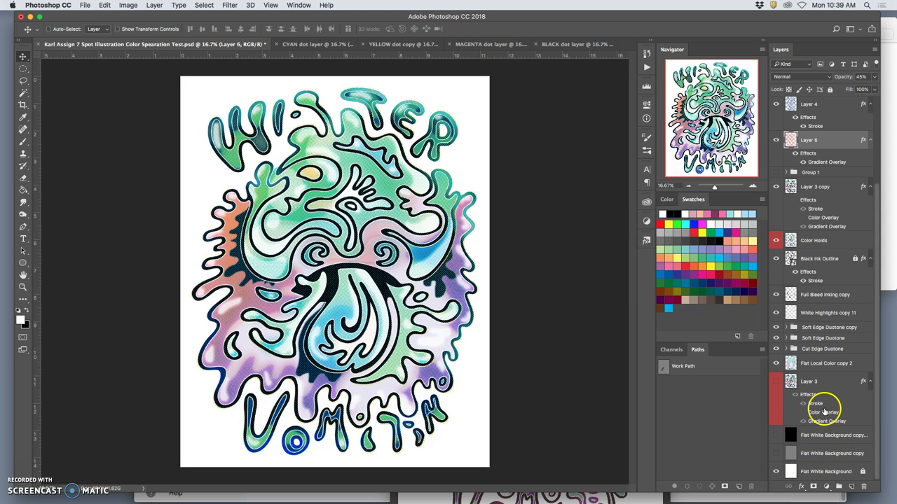
{"action": "scroll", "coordinate": [827, 401], "scroll_direction": "up", "scroll_amount": 5}
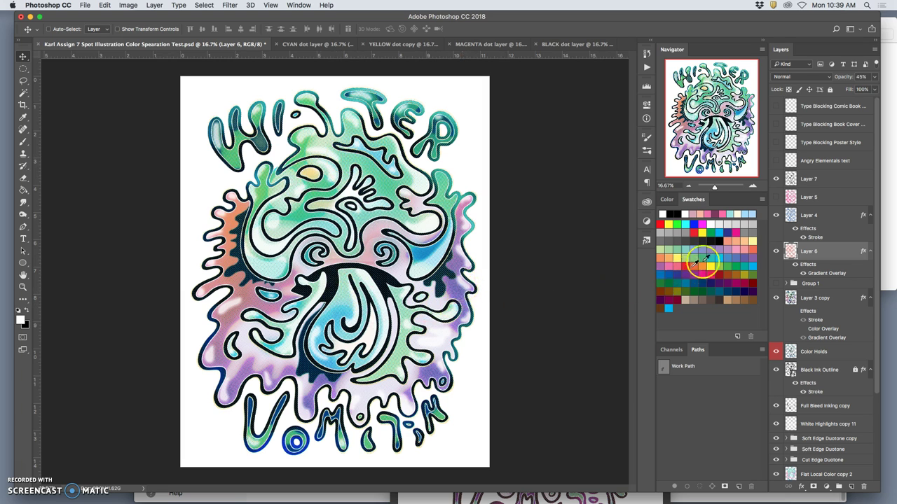
Step: Delete the Angry Elementals text and the Poster Style, Book Cover and Comic Book Type Blocking layers
{"action": "left_click", "coordinate": [822, 162]}
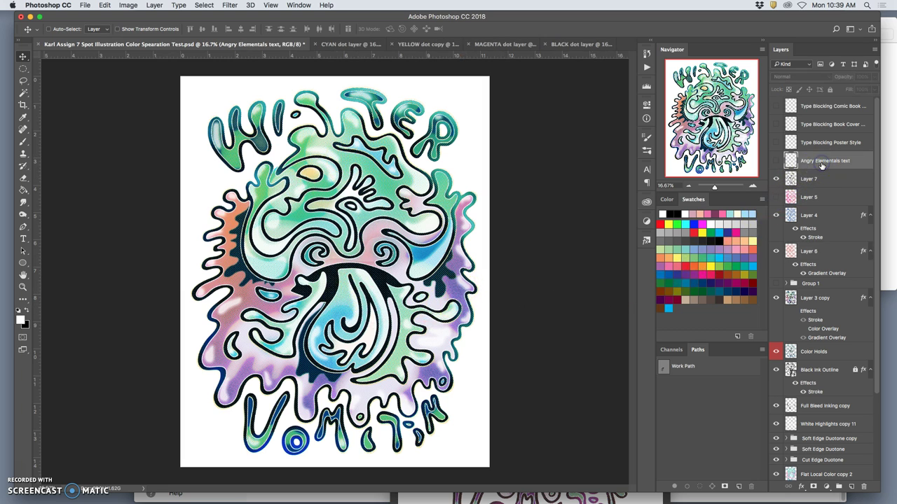
{"action": "key", "text": "Delete"}
{"action": "left_click", "coordinate": [817, 142]}
{"action": "key", "text": "Delete"}
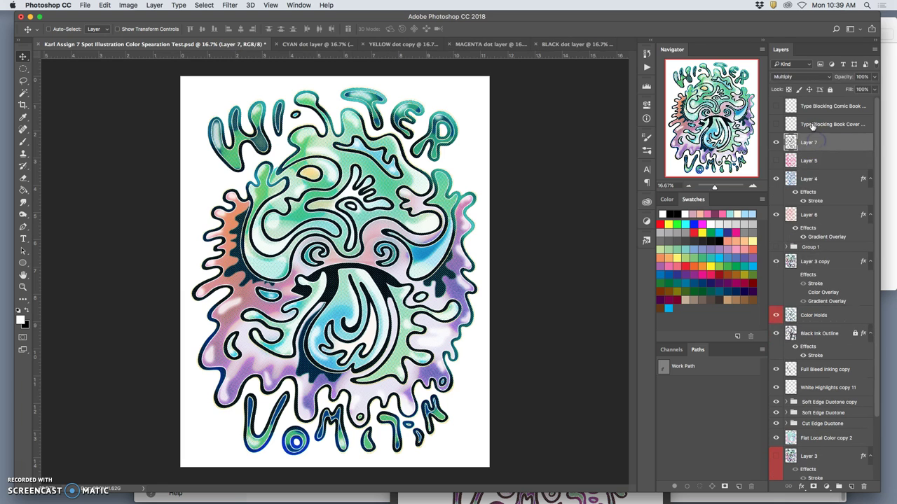
{"action": "left_click", "coordinate": [813, 124]}
{"action": "key", "text": "Delete"}
{"action": "left_click", "coordinate": [811, 107]}
{"action": "key", "text": "Delete"}
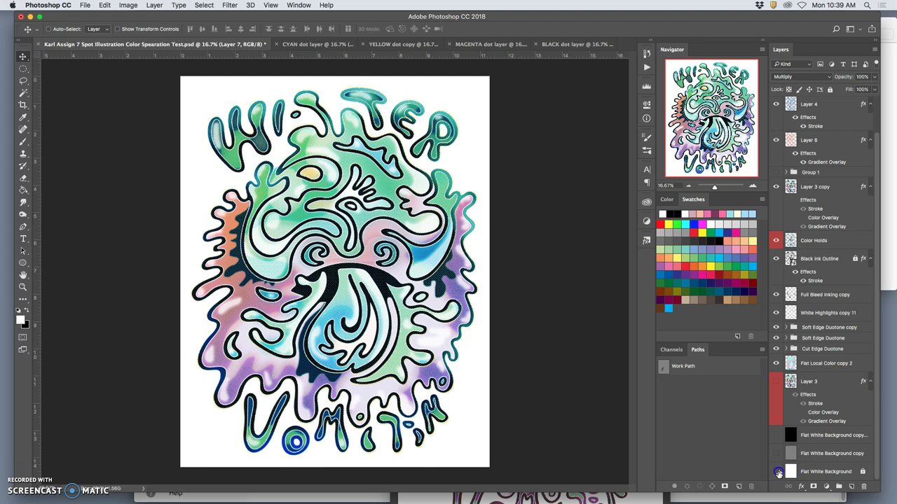
Step: Hide the white background and merge the visible layers into Layer 8
{"action": "left_click", "coordinate": [776, 474]}
{"action": "left_click", "coordinate": [828, 110]}
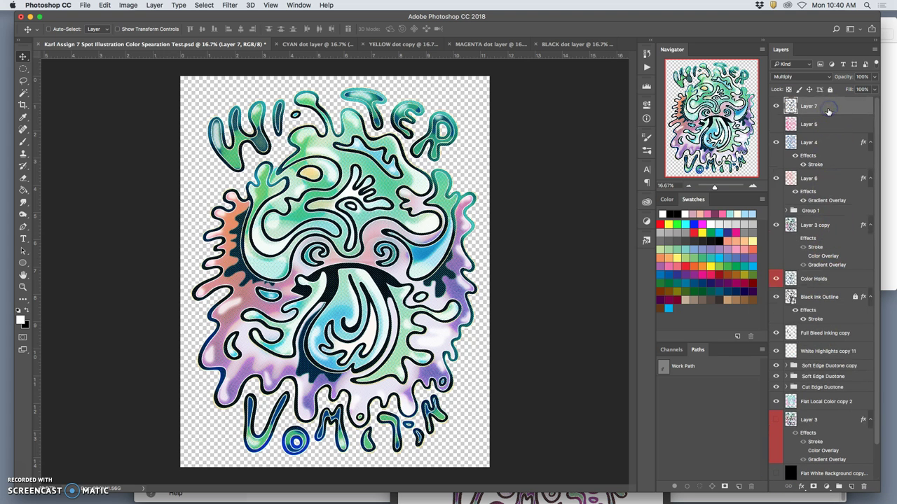
{"action": "left_click", "coordinate": [159, 5]}
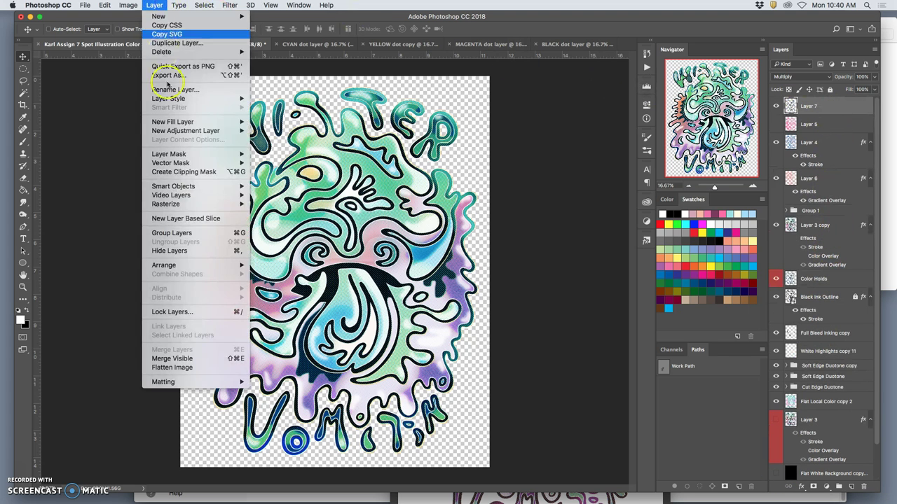
{"action": "left_click", "coordinate": [171, 350]}
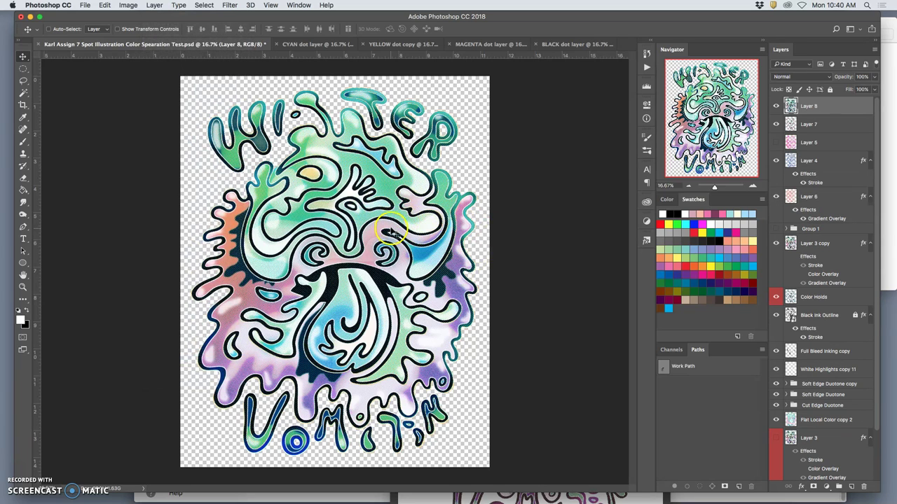
{"action": "left_click", "coordinate": [826, 107]}
Step: Apply Auto Tone to Layer 8 and toggle it to compare before and after
{"action": "left_click", "coordinate": [129, 4]}
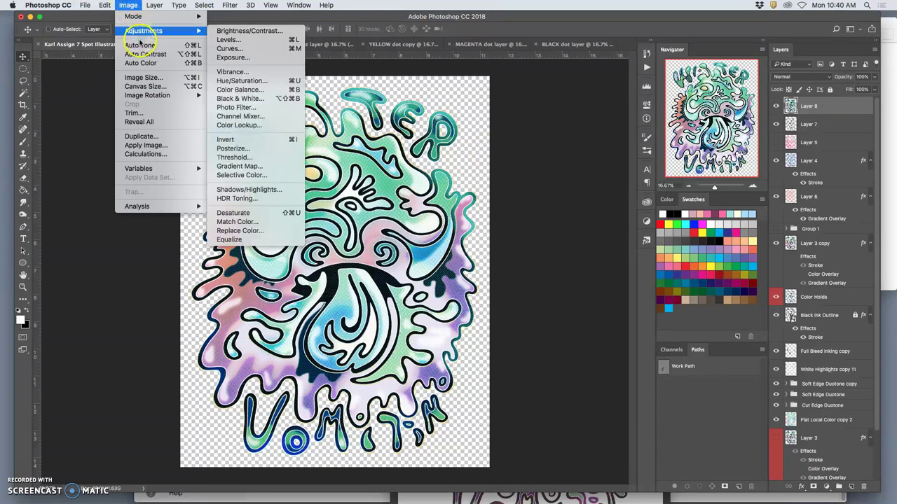
{"action": "left_click", "coordinate": [140, 44]}
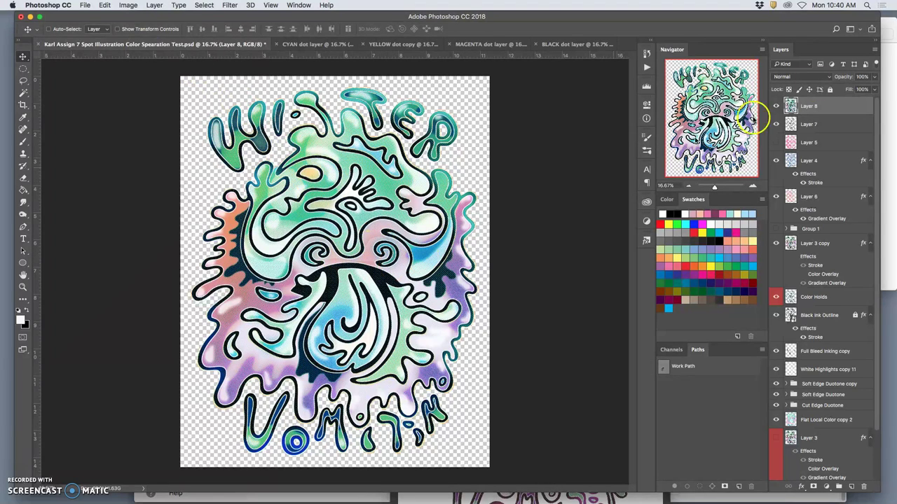
{"action": "left_click", "coordinate": [776, 105]}
{"action": "left_click", "coordinate": [777, 105]}
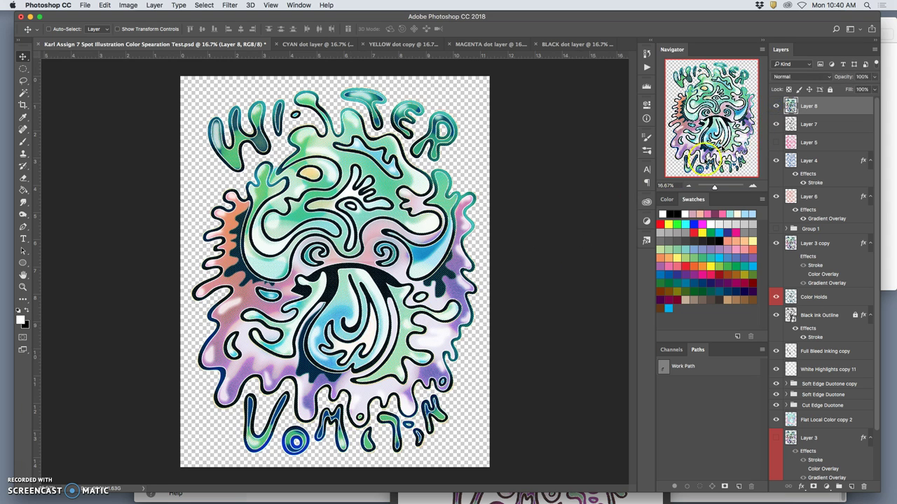
Step: Apply Color Balance to Layer 8 across midtones, highlights and shadows, with shadows at -3, +15, +17
{"action": "left_click", "coordinate": [128, 6]}
{"action": "mouse_move", "coordinate": [176, 31]}
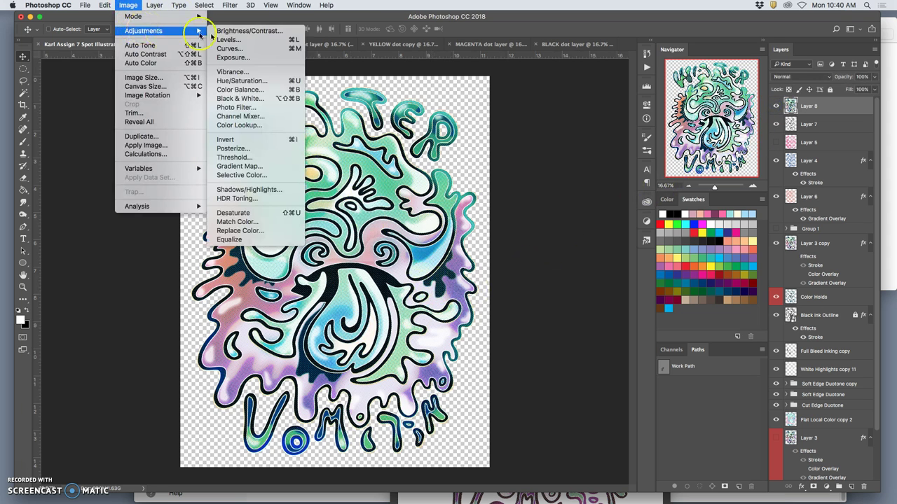
{"action": "left_click", "coordinate": [246, 89]}
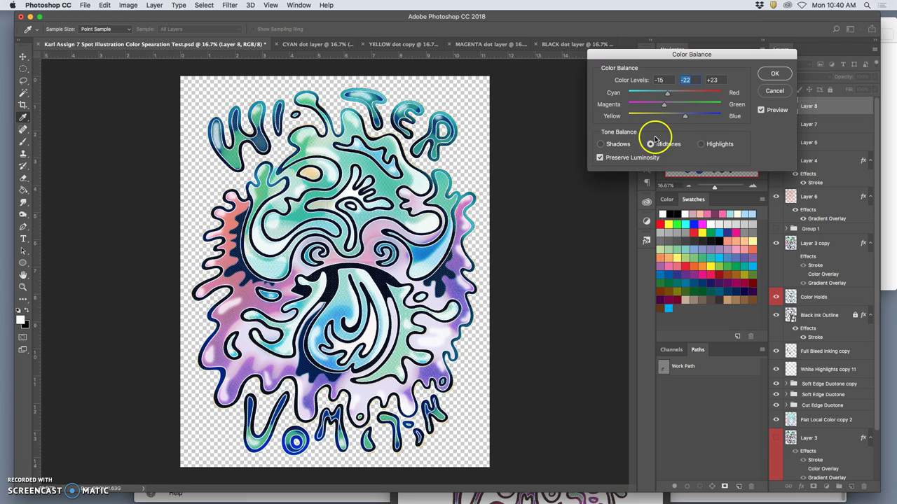
{"action": "left_click", "coordinate": [701, 144]}
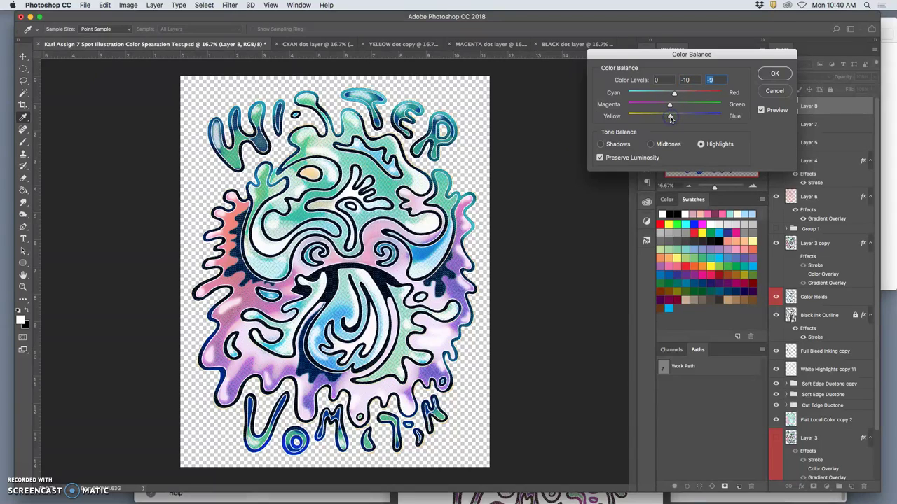
{"action": "left_click", "coordinate": [684, 103]}
{"action": "left_click", "coordinate": [601, 144]}
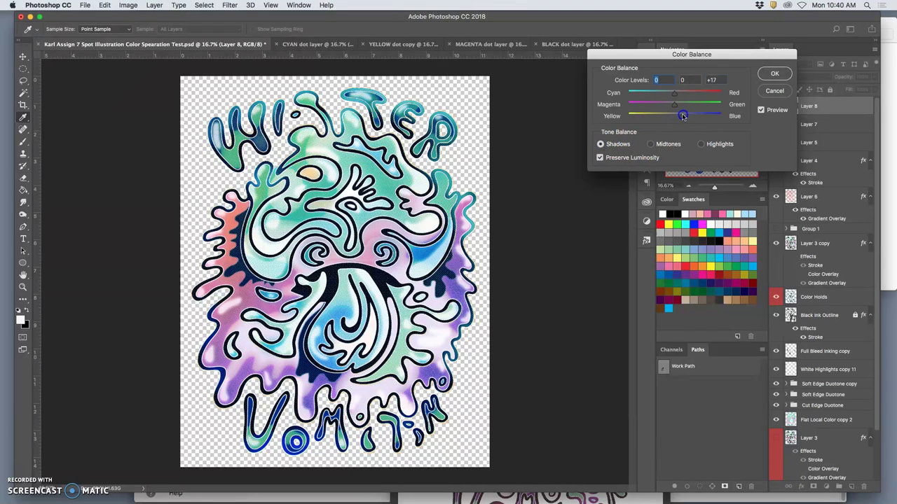
{"action": "left_click_drag", "start_coordinate": [674, 94], "coordinate": [679, 95]}
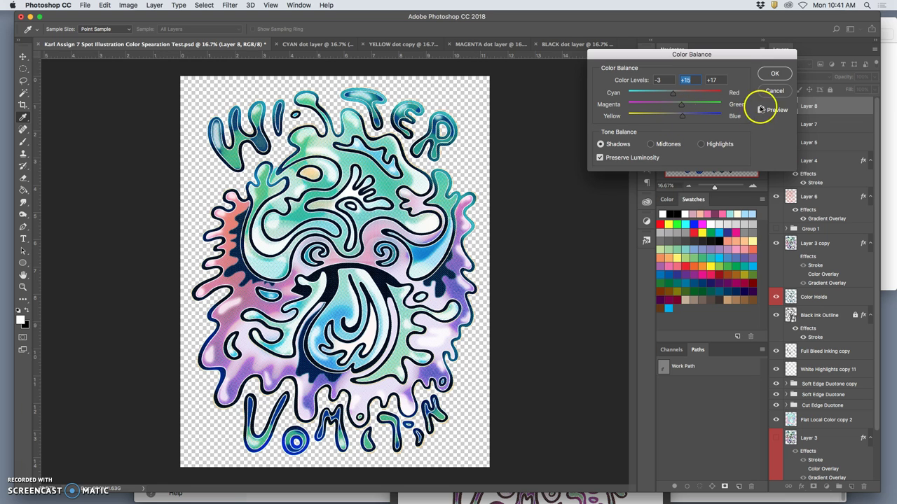
{"action": "left_click", "coordinate": [774, 74]}
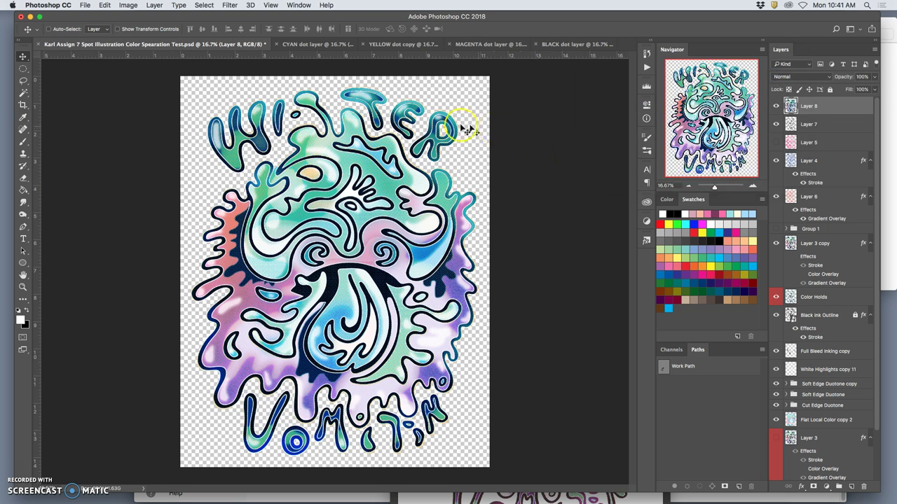
Step: Show the black background and toggle Layer 8 to compare it with the original
{"action": "scroll", "coordinate": [833, 427], "scroll_direction": "down", "scroll_amount": 3}
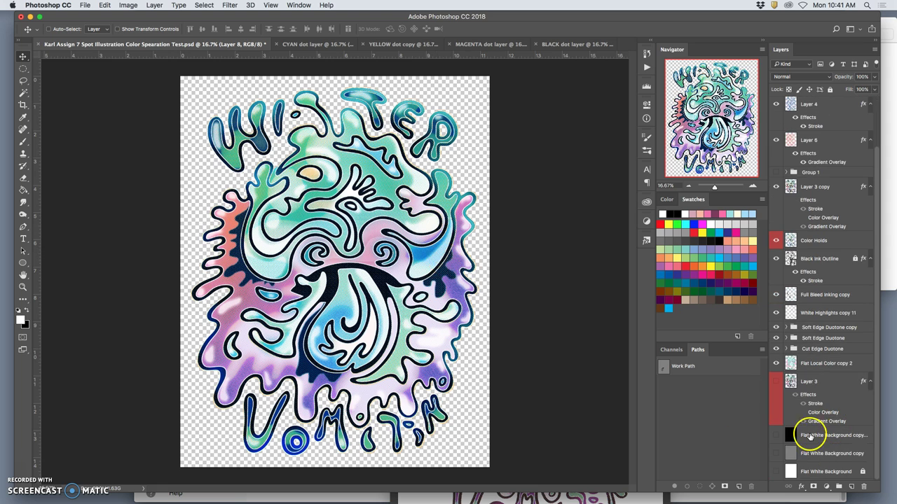
{"action": "left_click", "coordinate": [776, 435]}
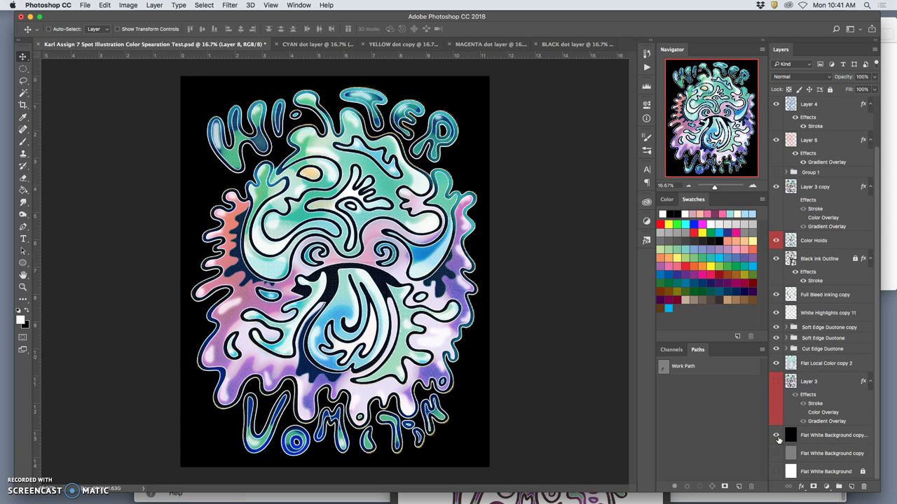
{"action": "scroll", "coordinate": [781, 241], "scroll_direction": "up", "scroll_amount": 3}
{"action": "left_click", "coordinate": [776, 105]}
{"action": "left_click", "coordinate": [776, 106]}
{"action": "left_click", "coordinate": [776, 105]}
{"action": "left_click", "coordinate": [776, 106]}
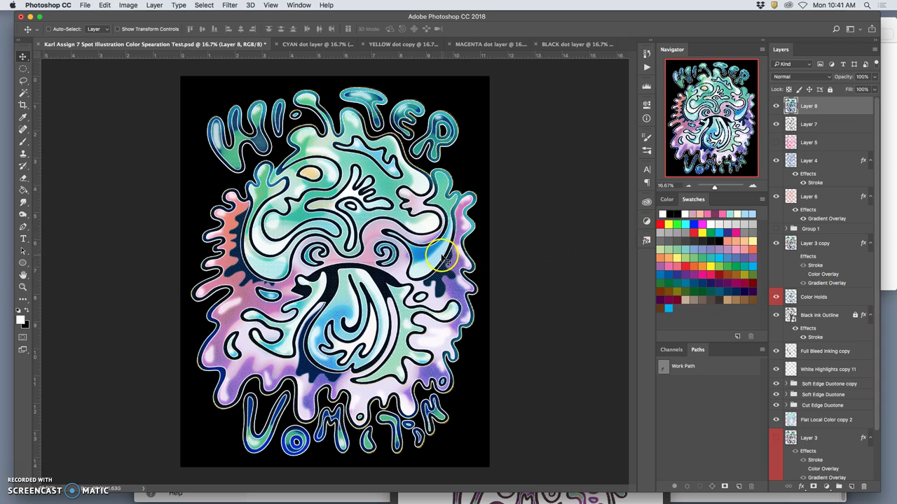
Step: Inspect the halftone dots up close, then hide the guides with Cmd+;
{"action": "key", "text": "super+equal"}
{"action": "key", "text": "super+equal"}
{"action": "key", "text": "super+equal"}
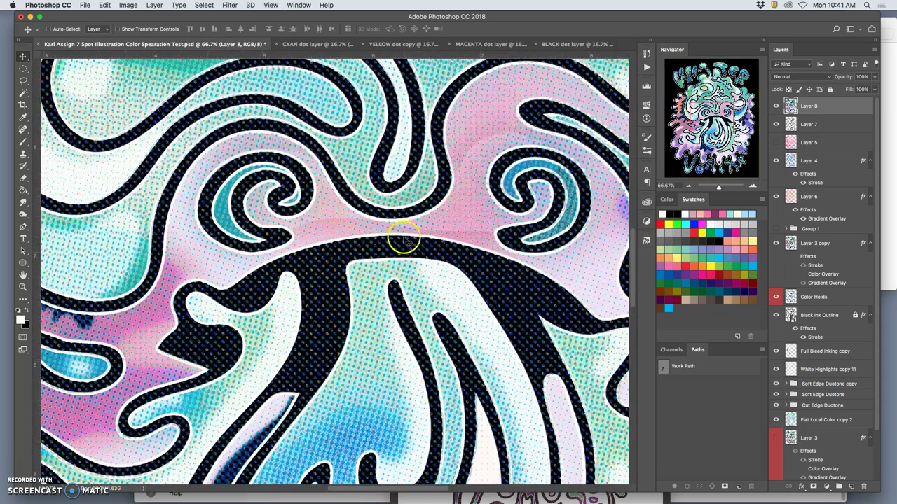
{"action": "key", "text": "super+equal"}
{"action": "key", "text": "super+equal"}
{"action": "key", "text": "super+minus"}
{"action": "key", "text": "super+minus"}
{"action": "key", "text": "super+minus"}
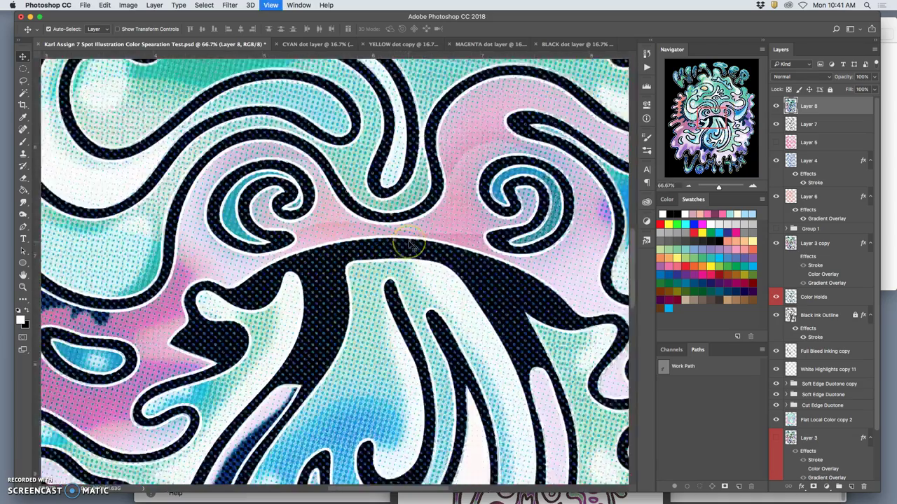
{"action": "key", "text": "super+minus"}
{"action": "key", "text": "super+minus"}
{"action": "key", "text": "super+minus"}
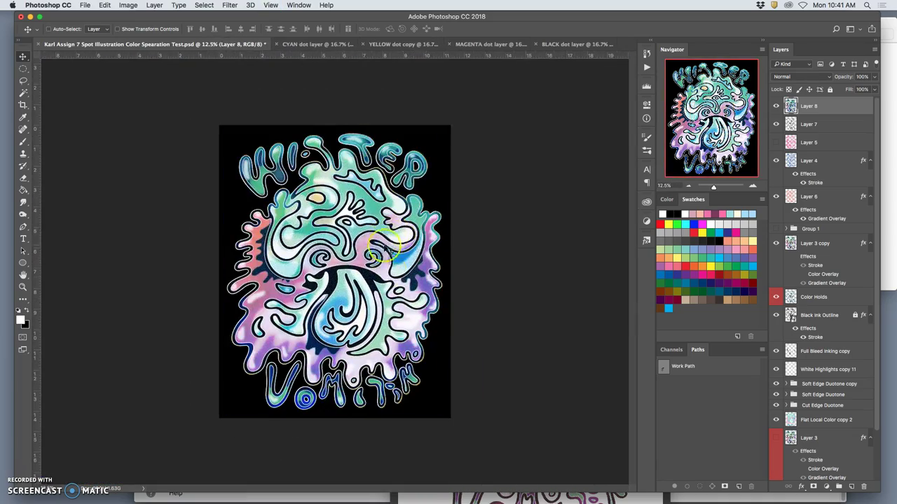
{"action": "key", "text": "super+equal"}
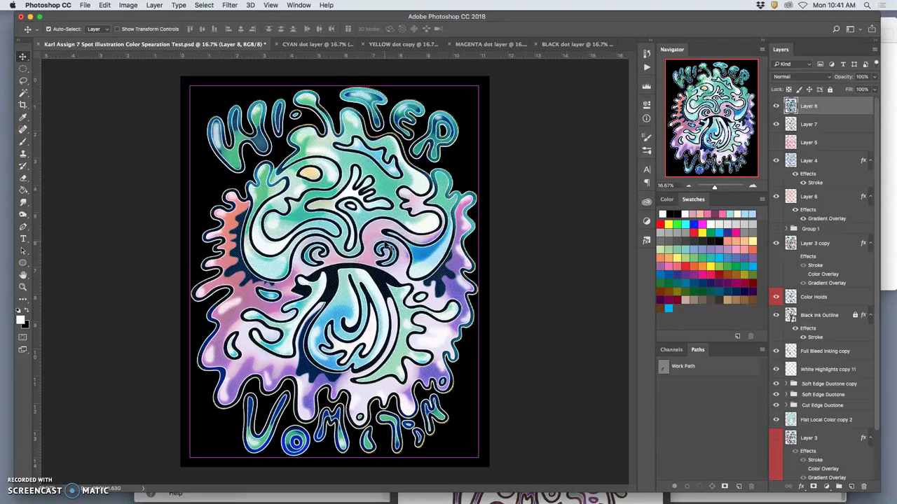
{"action": "key", "text": "super+semicolon"}
{"action": "left_click", "coordinate": [445, 254]}
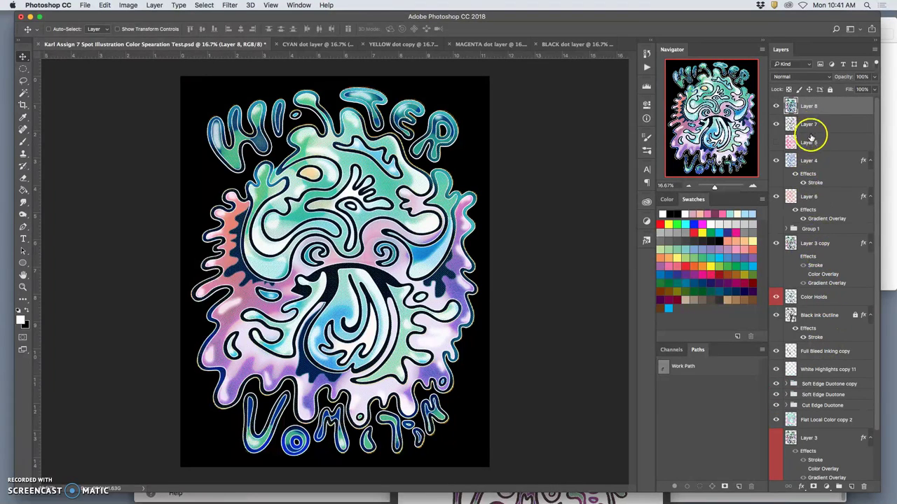
Step: Duplicate the Color Holds layer and move the copy to the top of the stack
{"action": "left_click", "coordinate": [822, 301]}
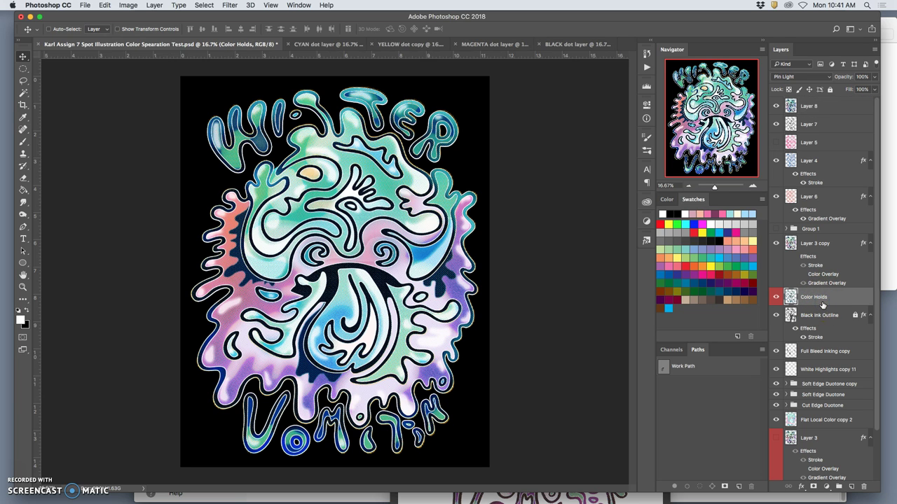
{"action": "key", "text": "super+j"}
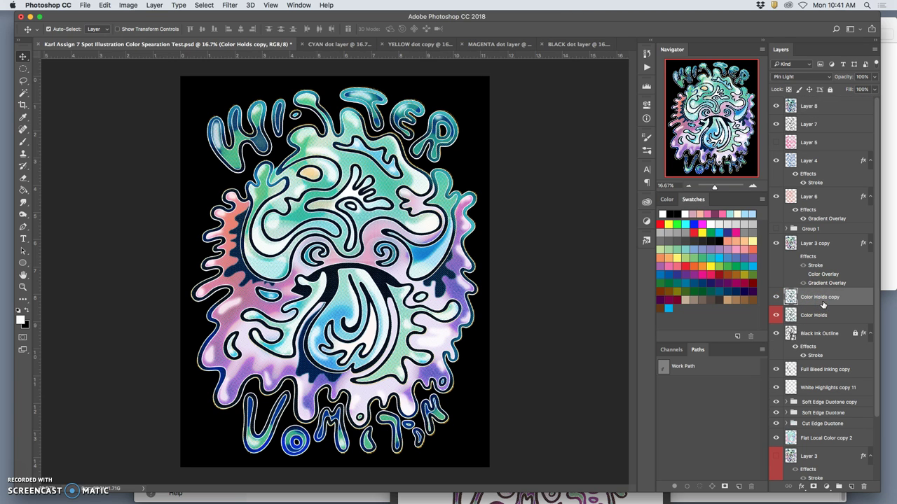
{"action": "key", "text": "super+bracketright"}
{"action": "key", "text": "super+bracketright"}
{"action": "key", "text": "super+bracketright"}
{"action": "key", "text": "super+bracketright"}
{"action": "key", "text": "super+bracketright"}
{"action": "key", "text": "super+bracketright"}
{"action": "key", "text": "super+bracketright"}
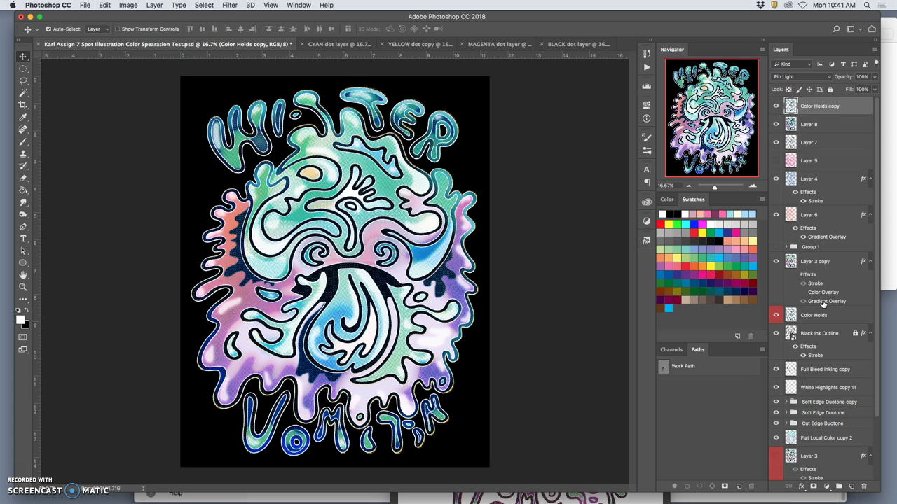
{"action": "left_click_drag", "start_coordinate": [824, 303], "coordinate": [829, 116]}
Step: Set the Color Holds copy's blend mode to Multiply and lower its opacity
{"action": "left_click", "coordinate": [812, 76]}
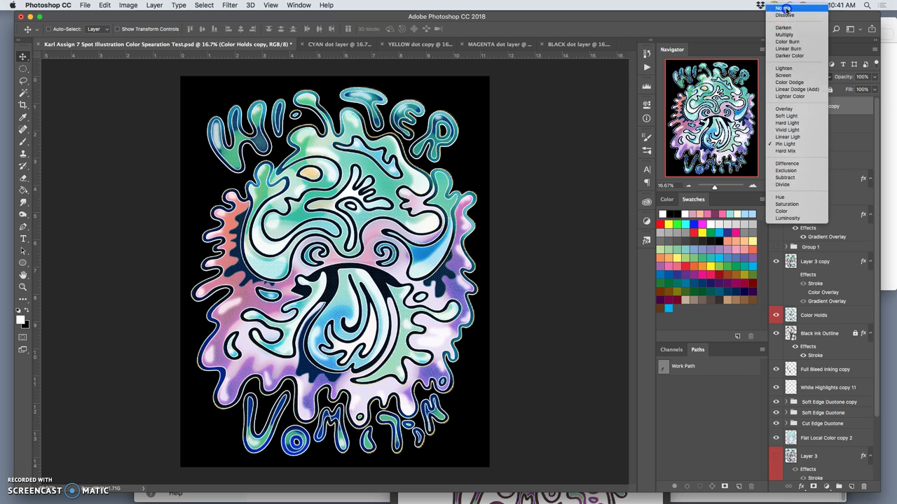
{"action": "left_click", "coordinate": [787, 8]}
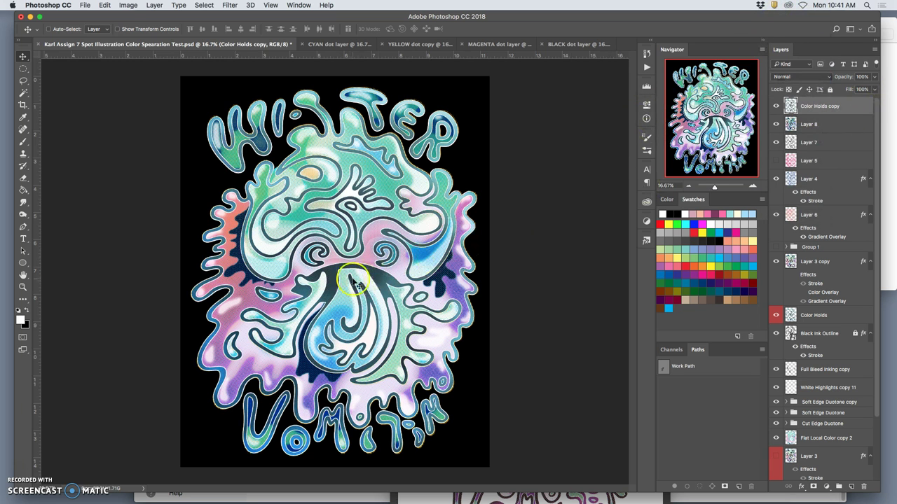
{"action": "key", "text": "super+equal"}
{"action": "key", "text": "super+equal"}
{"action": "key", "text": "super+equal"}
{"action": "key", "text": "super+equal"}
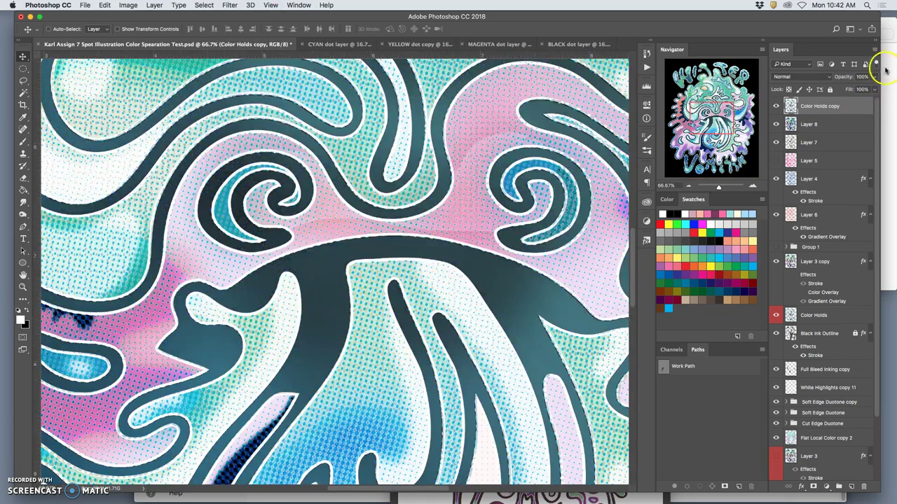
{"action": "left_click", "coordinate": [874, 77]}
{"action": "left_click_drag", "start_coordinate": [865, 89], "coordinate": [862, 90]}
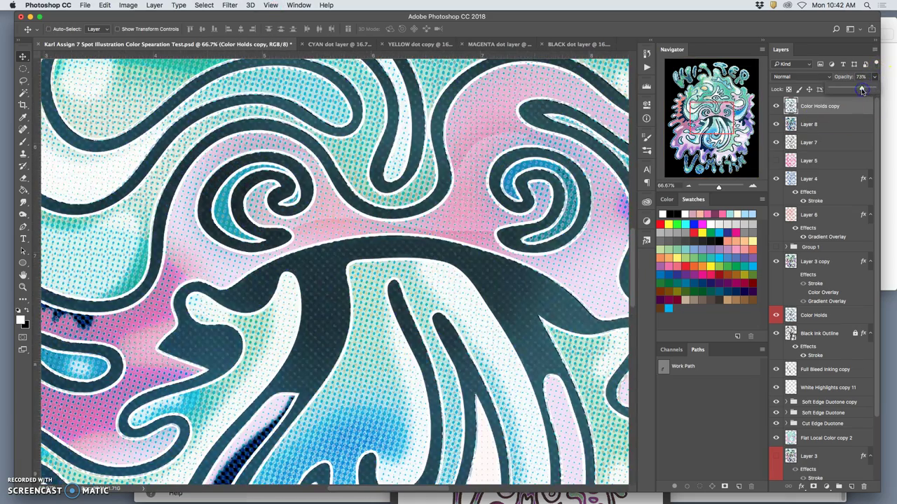
{"action": "left_click", "coordinate": [801, 76]}
{"action": "left_click", "coordinate": [795, 102]}
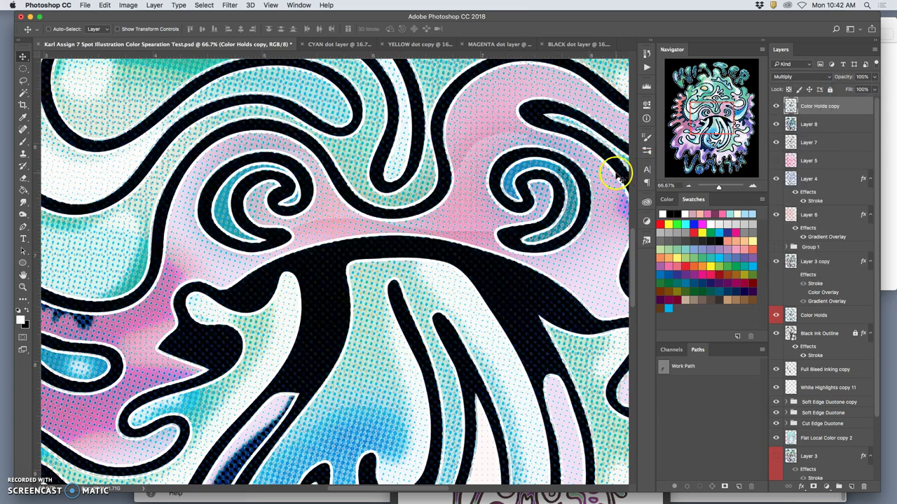
{"action": "key", "text": "super+minus"}
{"action": "key", "text": "super+minus"}
{"action": "key", "text": "super+minus"}
{"action": "key", "text": "super+minus"}
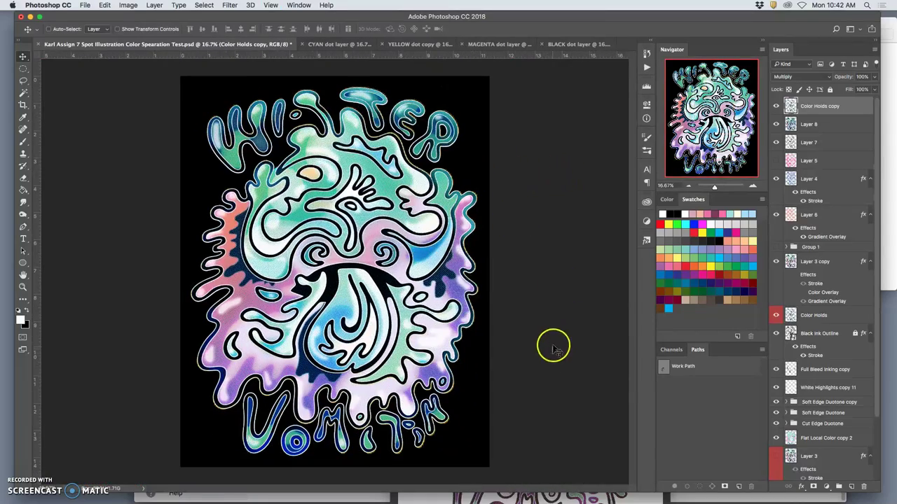
Step: Toggle the copy to compare the outlines and fine-tune its opacity to 67%
{"action": "left_click", "coordinate": [775, 107]}
{"action": "left_click", "coordinate": [775, 106]}
{"action": "left_click", "coordinate": [776, 106]}
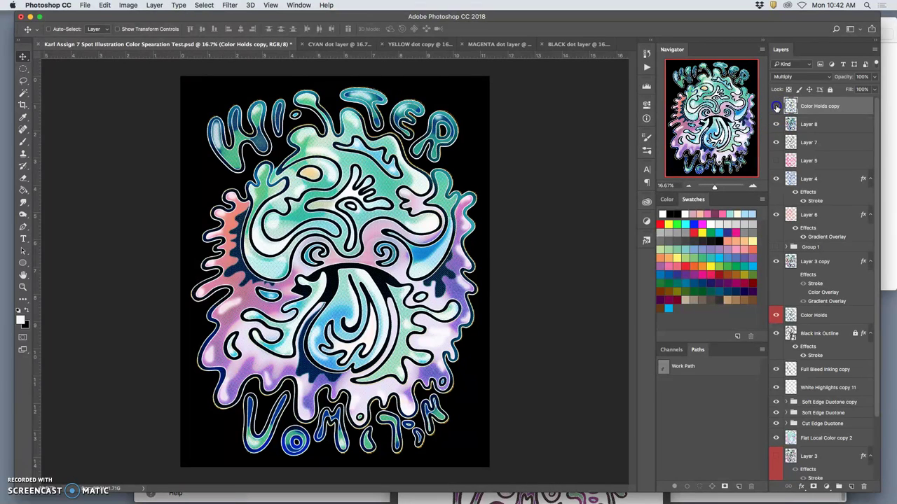
{"action": "left_click", "coordinate": [775, 107]}
{"action": "left_click", "coordinate": [776, 107]}
{"action": "left_click", "coordinate": [775, 106]}
{"action": "left_click", "coordinate": [775, 107]}
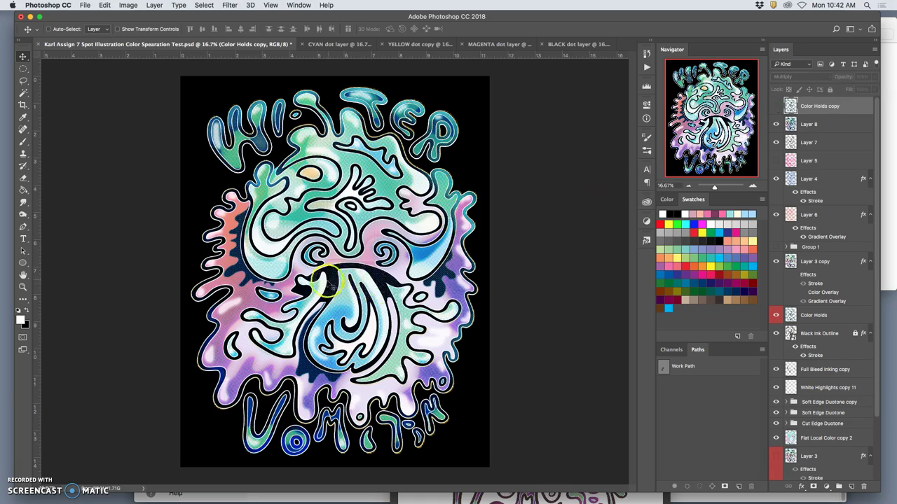
{"action": "key", "text": "super+plus"}
{"action": "key", "text": "super+plus"}
{"action": "key", "text": "super+plus"}
{"action": "key", "text": "super+plus"}
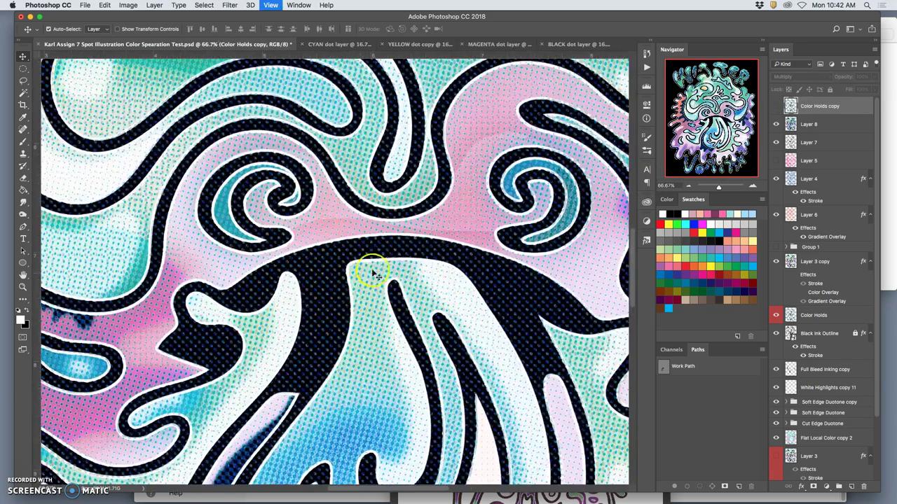
{"action": "left_click", "coordinate": [775, 106]}
{"action": "left_click", "coordinate": [776, 105]}
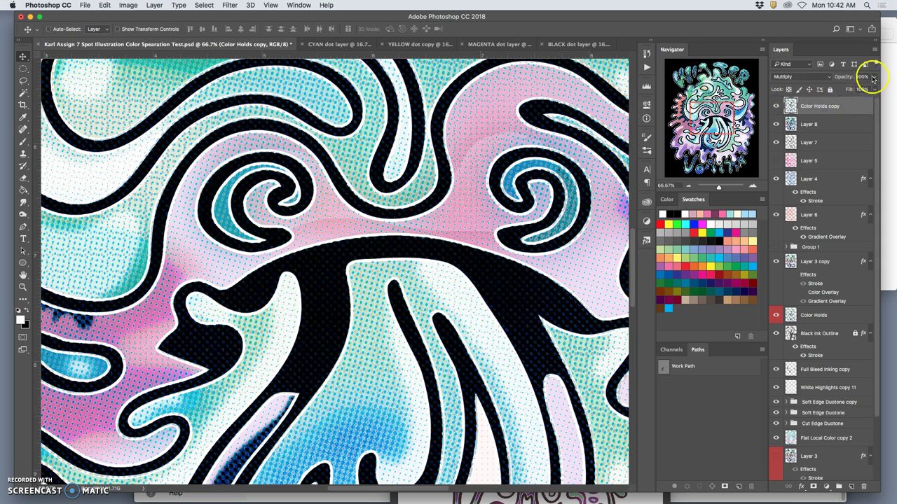
{"action": "left_click", "coordinate": [874, 77]}
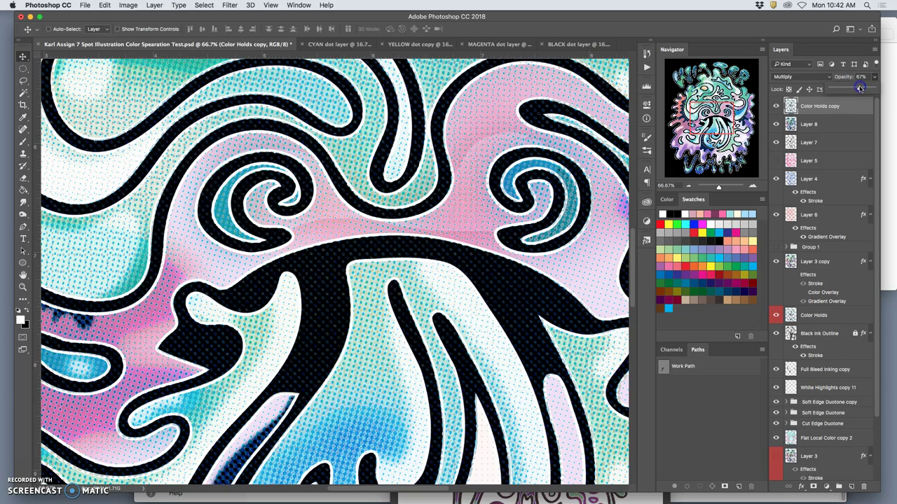
{"action": "key", "text": "super+minus"}
{"action": "key", "text": "super+minus"}
{"action": "key", "text": "super+minus"}
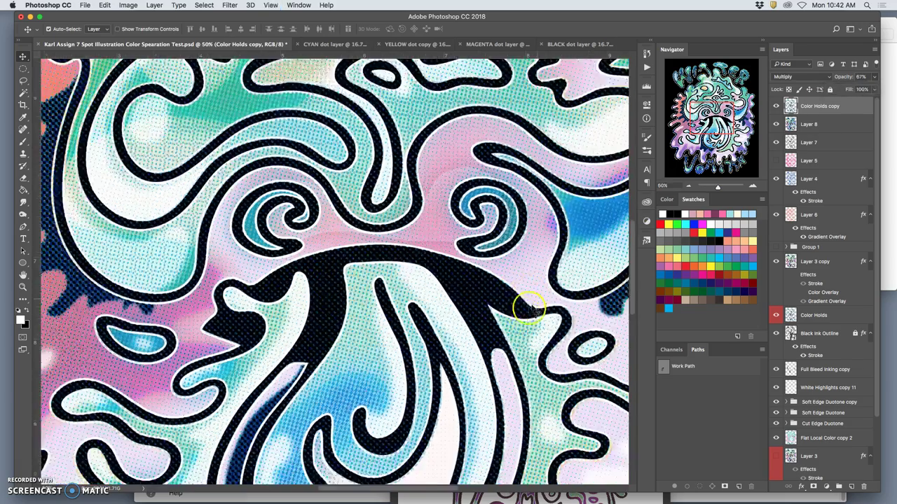
{"action": "key", "text": "super+minus"}
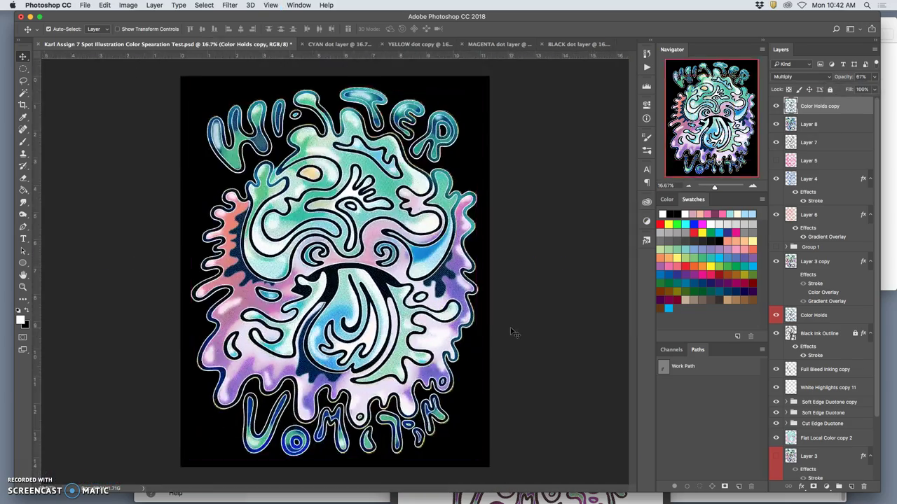
Step: Hide the black and grey background layers and turn on Flat White Background
{"action": "scroll", "coordinate": [821, 441], "scroll_direction": "down", "scroll_amount": 4}
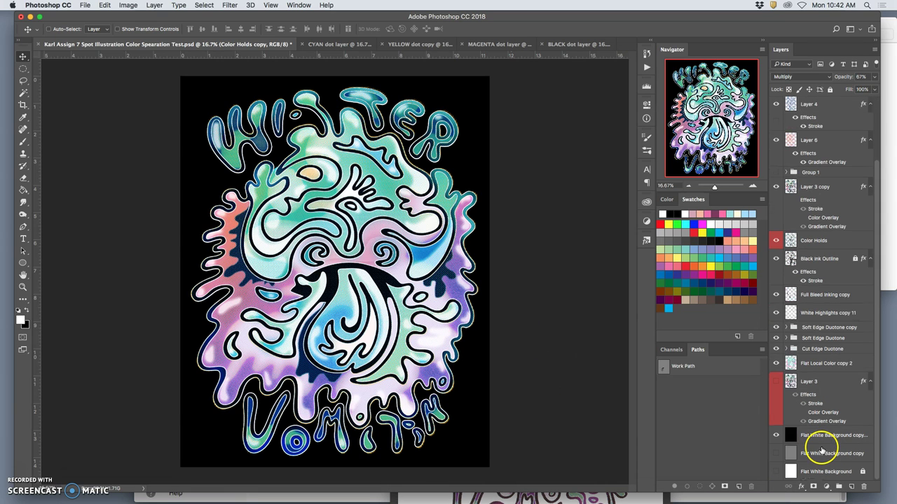
{"action": "left_click", "coordinate": [776, 454]}
{"action": "left_click", "coordinate": [777, 436]}
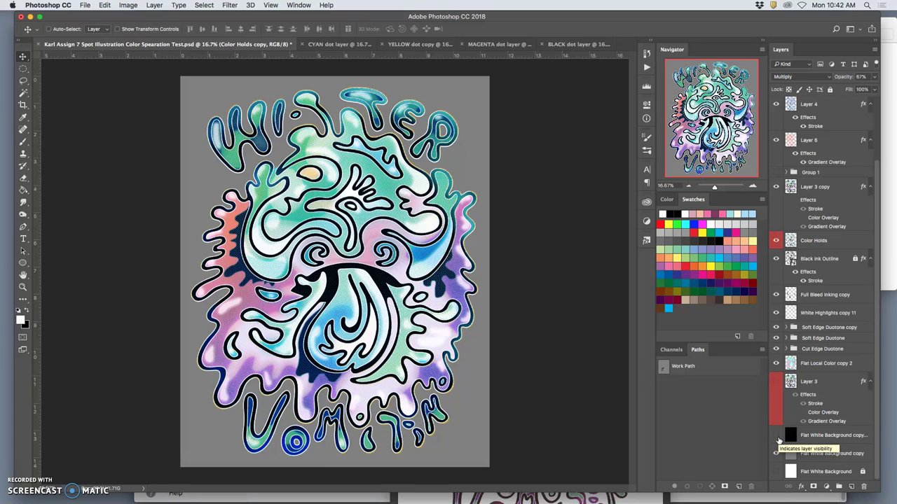
{"action": "left_click", "coordinate": [776, 436]}
{"action": "left_click_drag", "start_coordinate": [775, 444], "coordinate": [776, 456]}
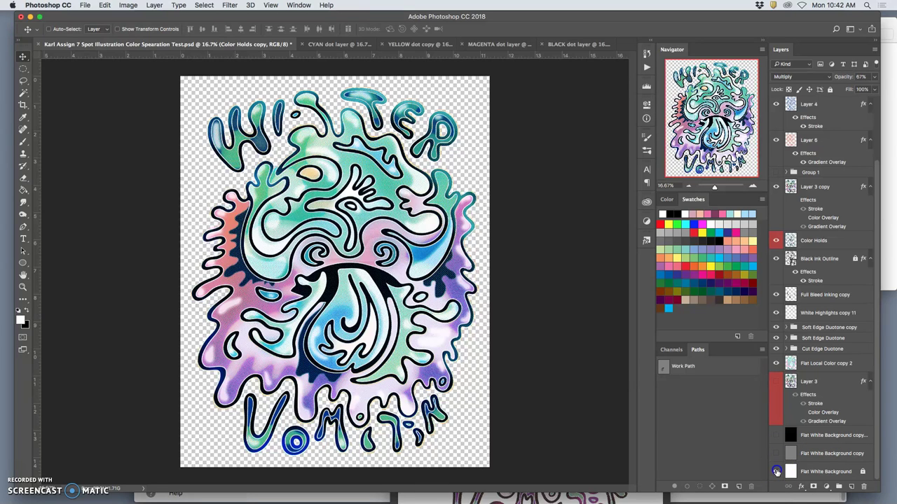
{"action": "left_click", "coordinate": [776, 472]}
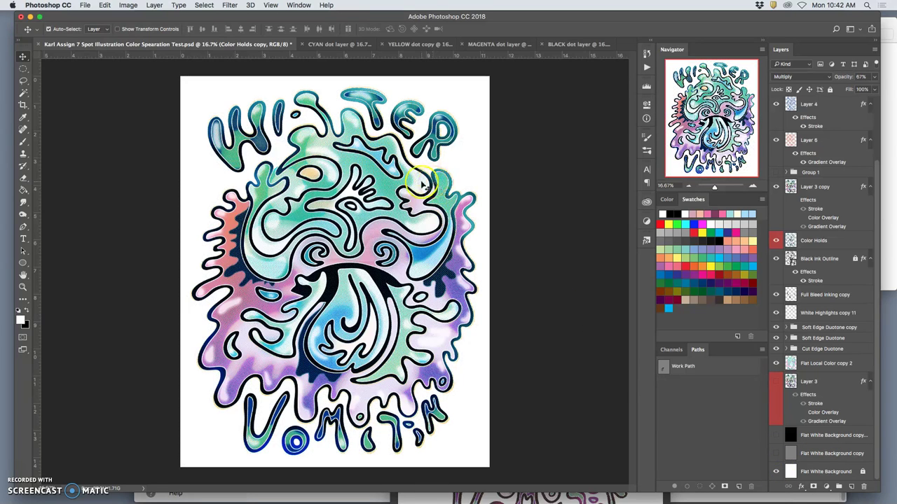
Step: Zoom in and pan across the illustration to inspect it on white, then zoom back out
{"action": "key", "text": "super+equal"}
{"action": "key", "text": "super+equal"}
{"action": "key", "text": "super+equal"}
{"action": "scroll", "coordinate": [294, 171], "scroll_direction": "up", "scroll_amount": 10}
{"action": "scroll", "coordinate": [294, 172], "scroll_direction": "left", "scroll_amount": 3}
{"action": "scroll", "coordinate": [306, 176], "scroll_direction": "right", "scroll_amount": 1}
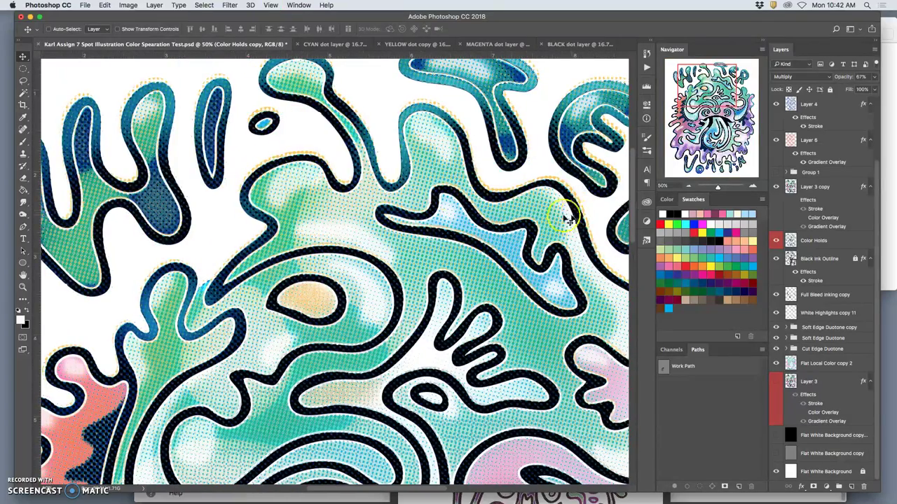
{"action": "scroll", "coordinate": [401, 208], "scroll_direction": "up", "scroll_amount": 5}
{"action": "scroll", "coordinate": [401, 209], "scroll_direction": "right", "scroll_amount": 6}
{"action": "scroll", "coordinate": [401, 210], "scroll_direction": "down", "scroll_amount": 5}
{"action": "scroll", "coordinate": [403, 211], "scroll_direction": "down", "scroll_amount": 10}
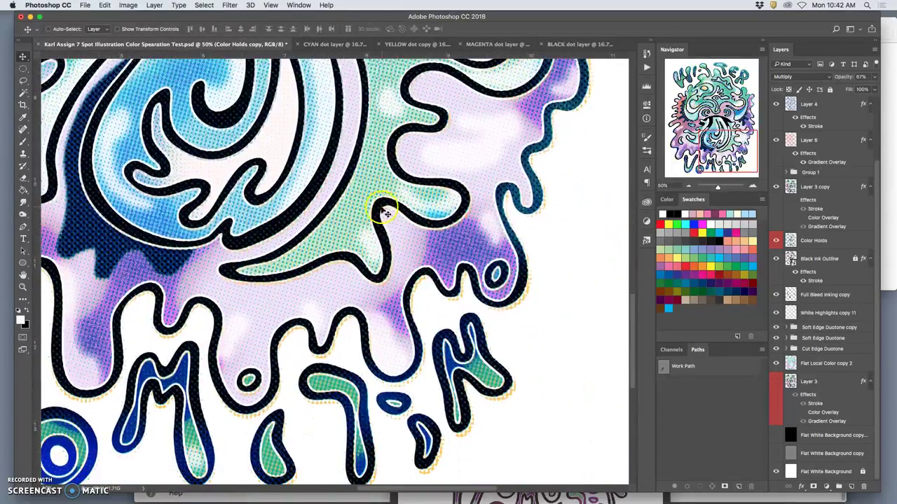
{"action": "scroll", "coordinate": [392, 211], "scroll_direction": "left", "scroll_amount": 4}
{"action": "left_click", "coordinate": [382, 211]}
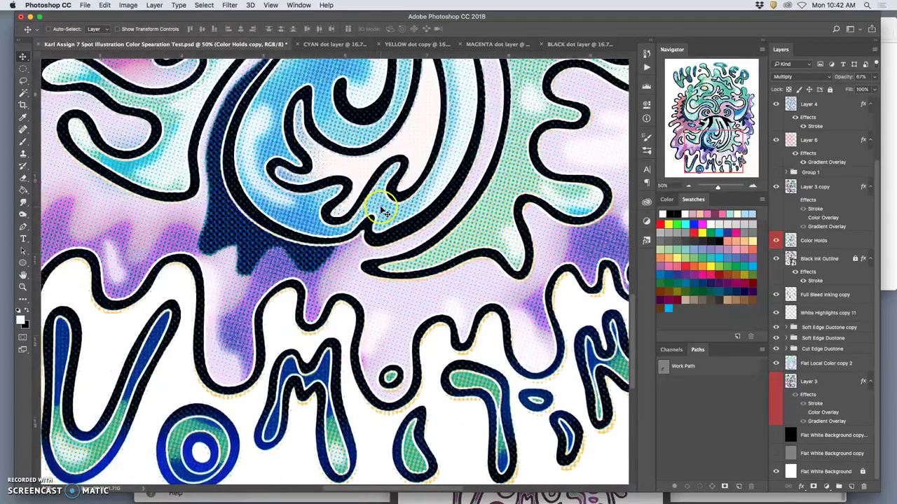
{"action": "scroll", "coordinate": [382, 210], "scroll_direction": "left", "scroll_amount": 5}
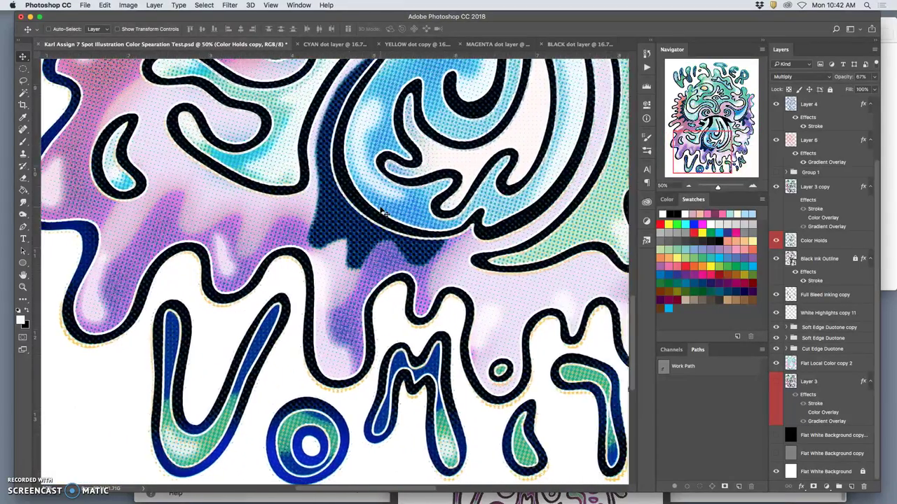
{"action": "scroll", "coordinate": [382, 211], "scroll_direction": "right", "scroll_amount": 5}
{"action": "scroll", "coordinate": [382, 210], "scroll_direction": "down", "scroll_amount": 3}
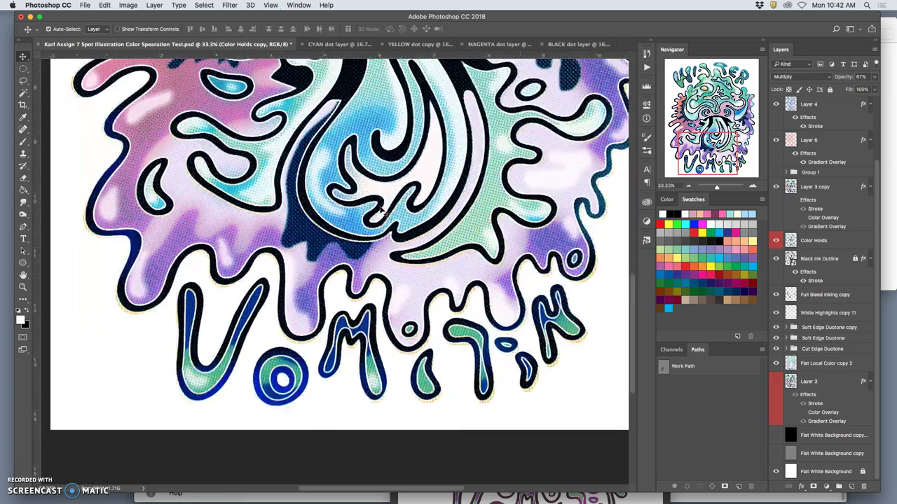
{"action": "left_click", "coordinate": [482, 210]}
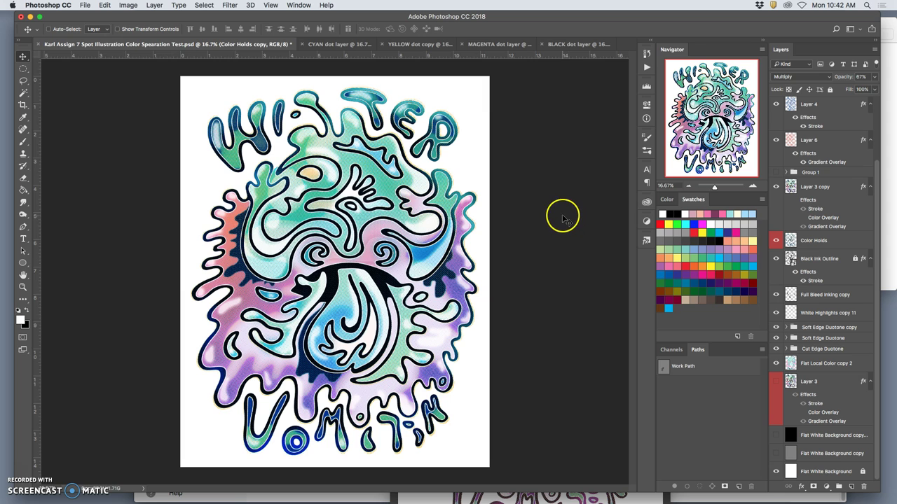
{"action": "scroll", "coordinate": [842, 211], "scroll_direction": "up", "scroll_amount": 3}
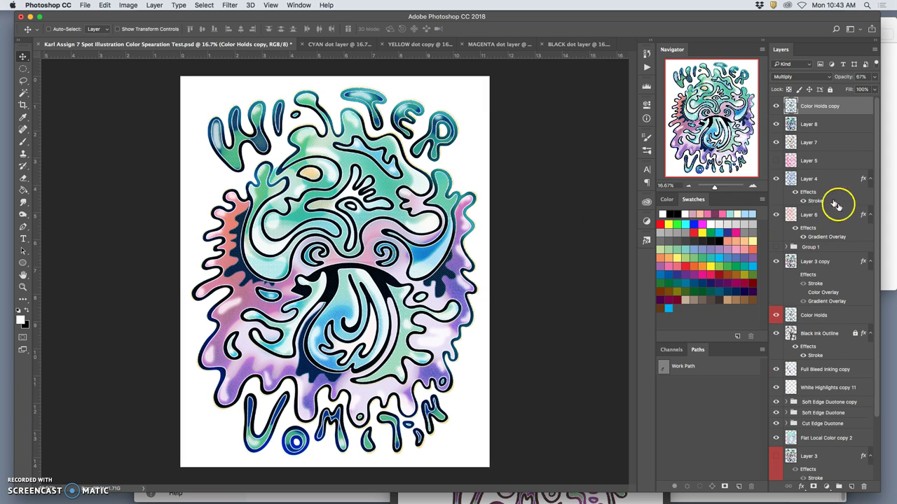
Step: On Layer 8, use the Burn tool to darken the pale spot near the mushroom's top
{"action": "left_click", "coordinate": [812, 126]}
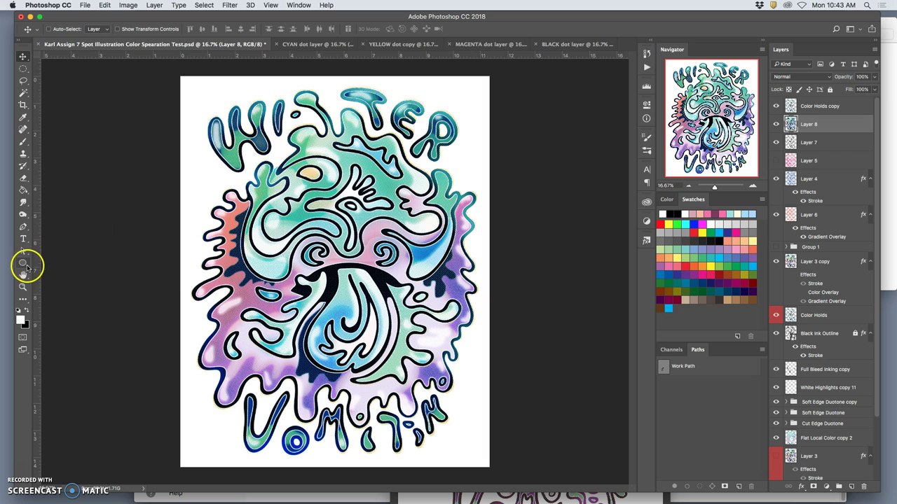
{"action": "left_click", "coordinate": [23, 215]}
{"action": "left_click_drag", "start_coordinate": [23, 215], "coordinate": [45, 220]}
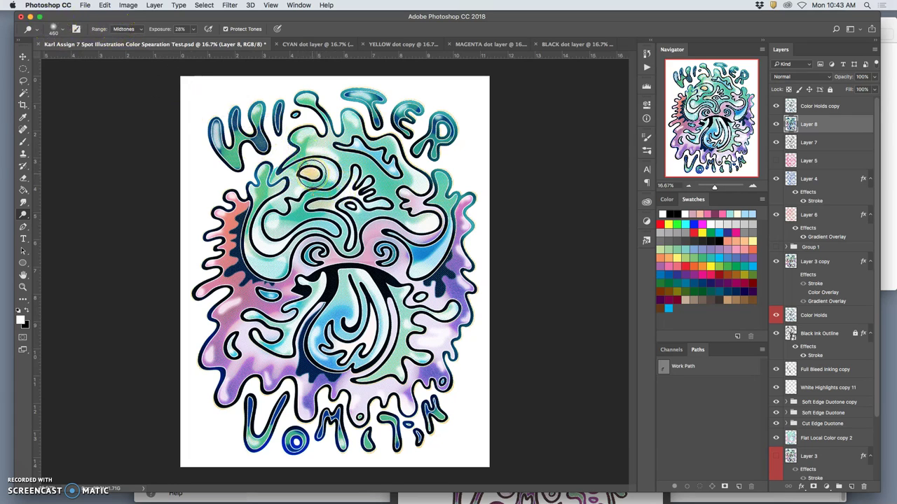
{"action": "left_click_drag", "start_coordinate": [306, 175], "coordinate": [308, 173]}
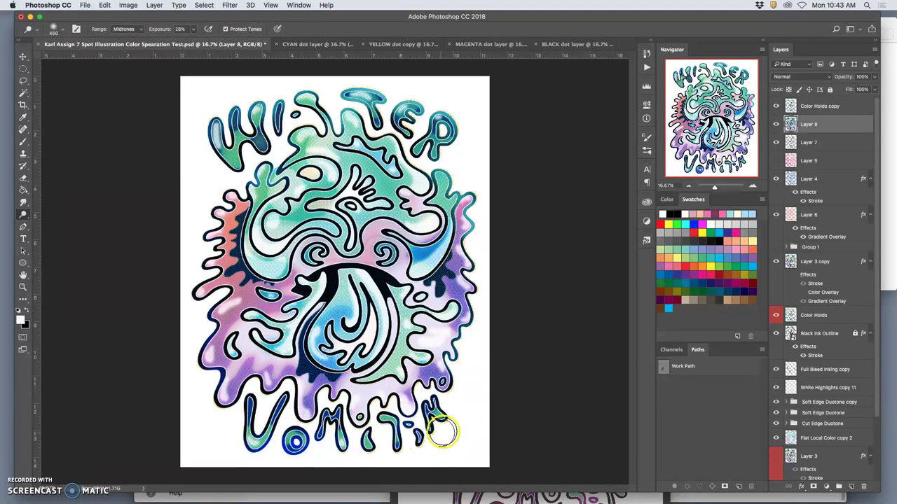
Step: Zoom in, burn a spot on the WATER lettering, then fit the whole image on screen
{"action": "key", "text": "super+equal"}
{"action": "key", "text": "super+equal"}
{"action": "scroll", "coordinate": [463, 438], "scroll_direction": "down", "scroll_amount": 5}
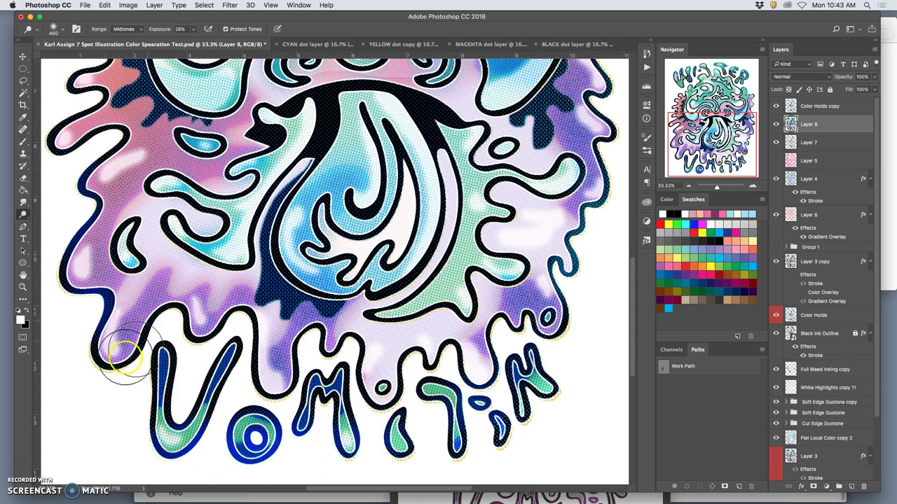
{"action": "scroll", "coordinate": [356, 208], "scroll_direction": "up", "scroll_amount": 10}
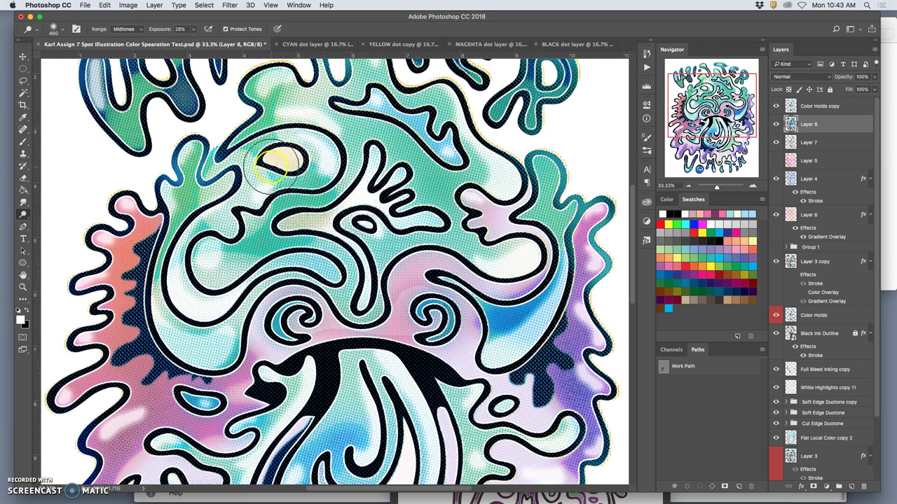
{"action": "scroll", "coordinate": [322, 198], "scroll_direction": "up", "scroll_amount": 6}
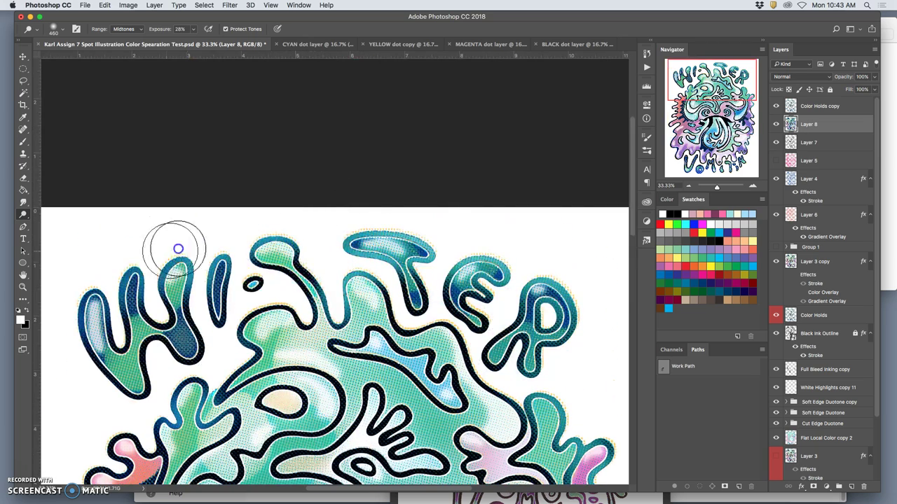
{"action": "left_click", "coordinate": [476, 249]}
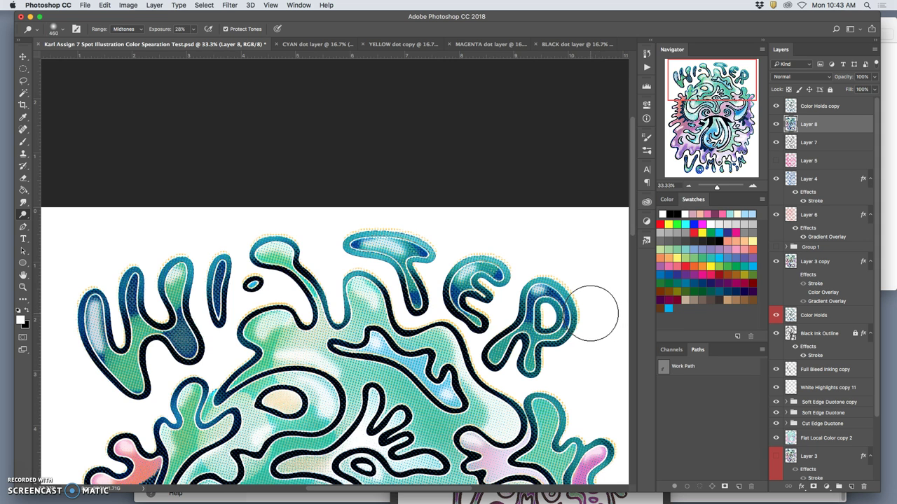
{"action": "key", "text": "super+0"}
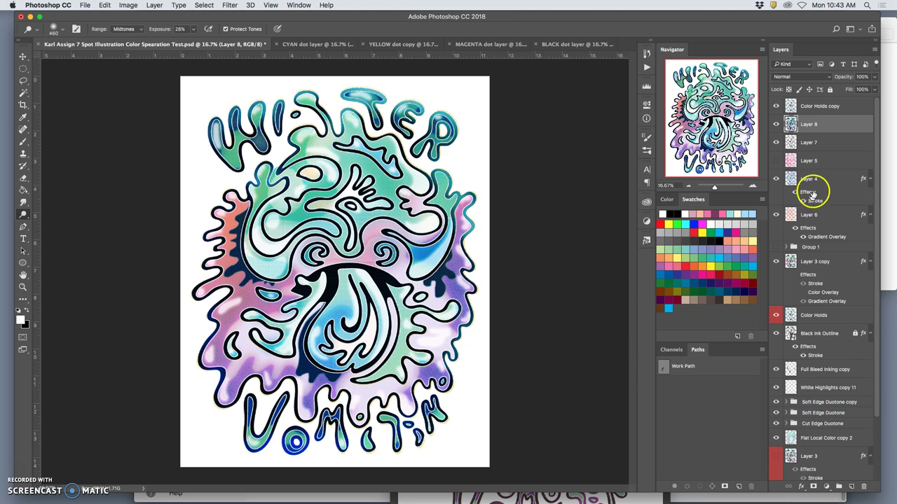
Step: Hide Flat White Background so the artwork sits on transparency, then save the PSD
{"action": "scroll", "coordinate": [806, 234], "scroll_direction": "down", "scroll_amount": 3}
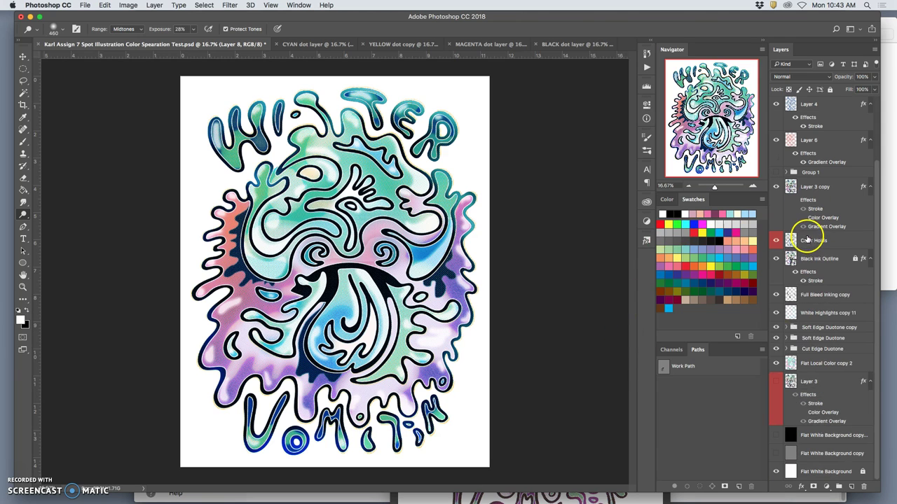
{"action": "left_click", "coordinate": [775, 471]}
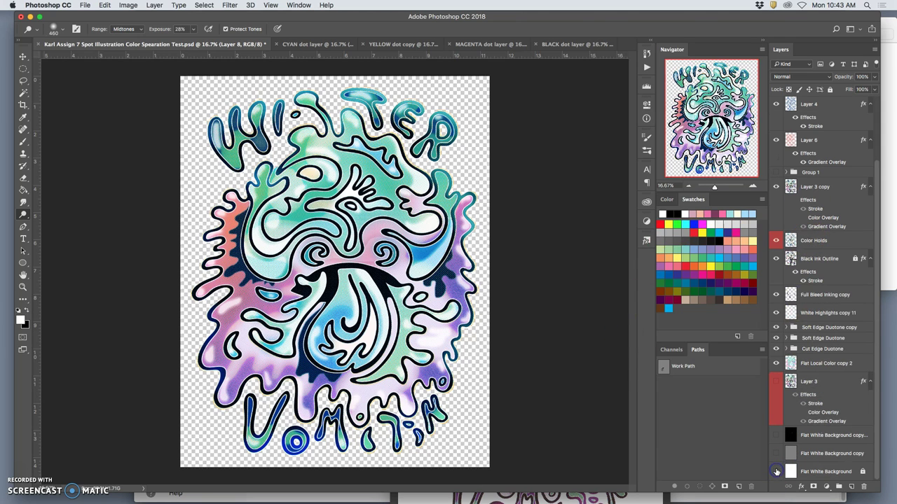
{"action": "left_click", "coordinate": [85, 5]}
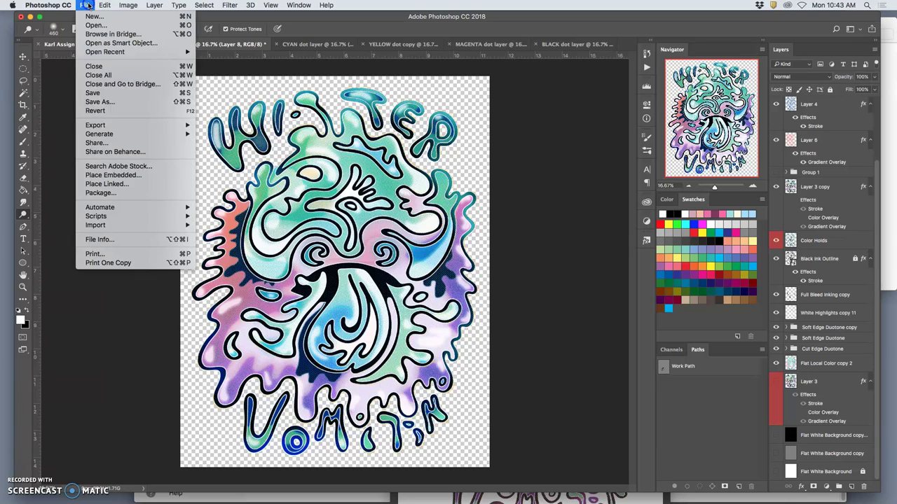
{"action": "left_click", "coordinate": [98, 98]}
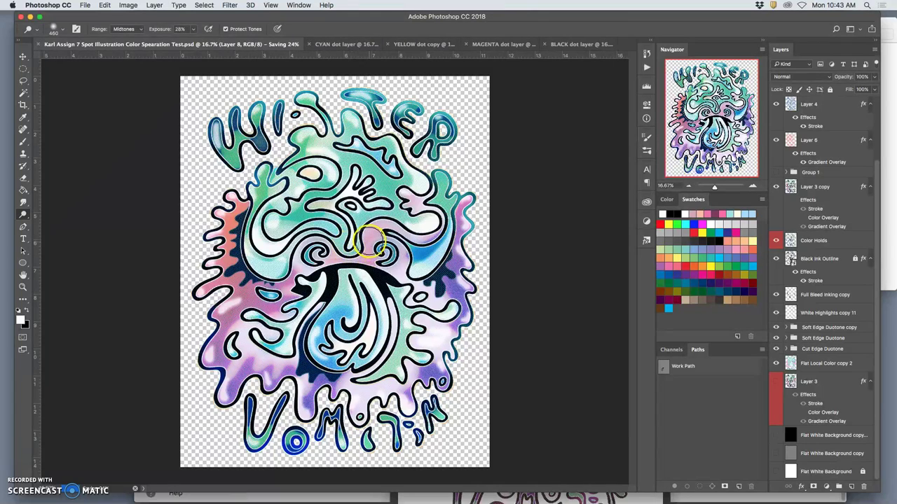
Step: Review the CYAN, YELLOW, MAGENTA and BLACK dot-layer documents one after another
{"action": "left_click", "coordinate": [312, 47]}
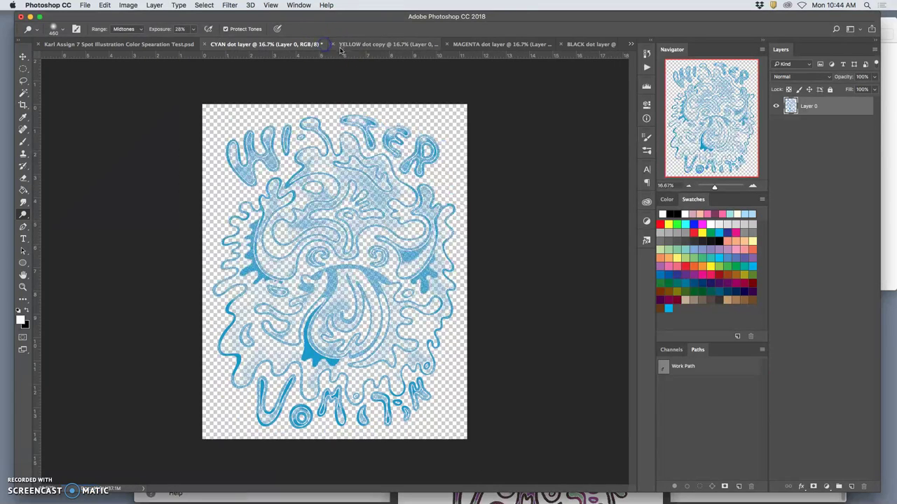
{"action": "left_click", "coordinate": [382, 45]}
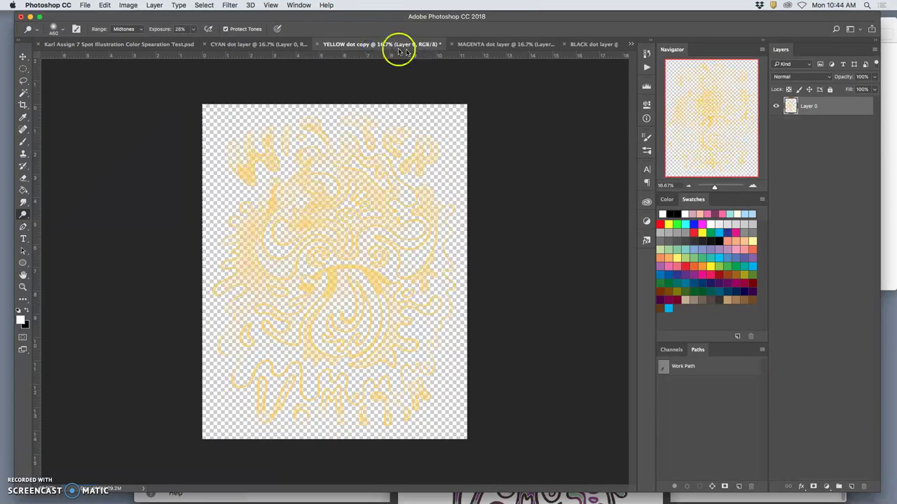
{"action": "left_click", "coordinate": [490, 45]}
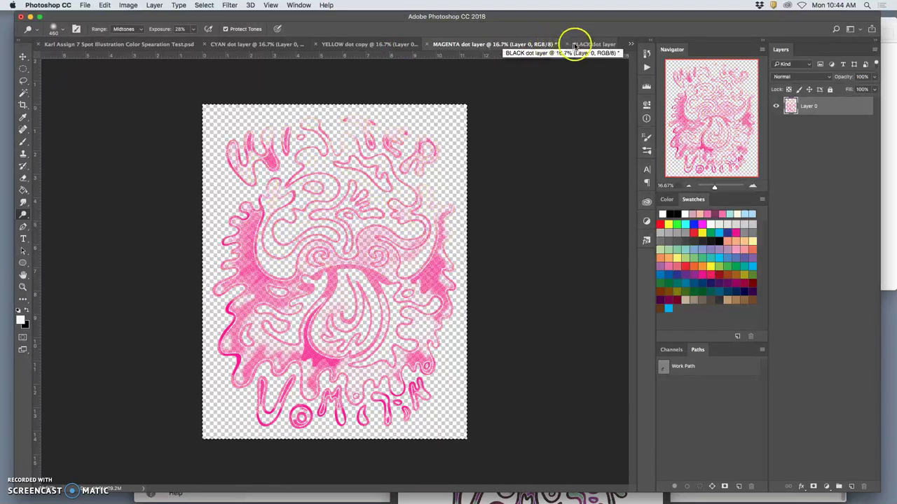
{"action": "left_click", "coordinate": [575, 47]}
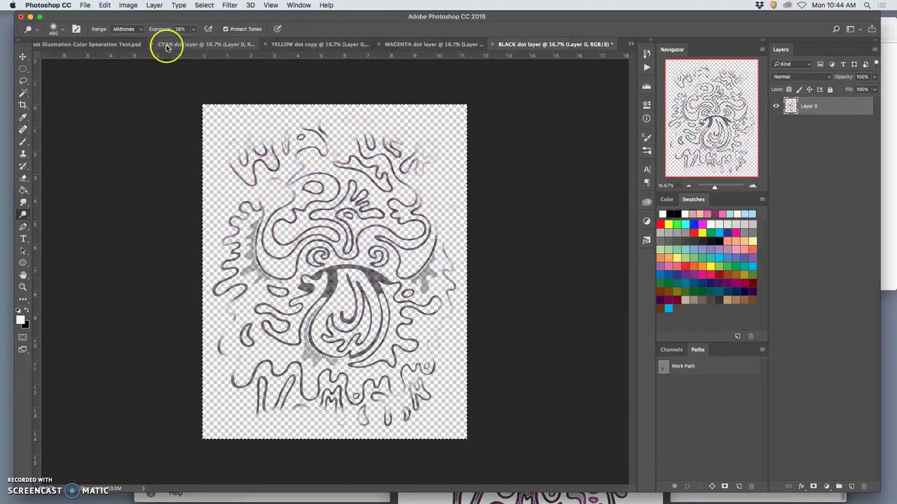
Step: Close the CYAN, YELLOW, MAGENTA and BLACK documents, discarding changes to each
{"action": "left_click", "coordinate": [153, 44]}
{"action": "left_click", "coordinate": [396, 173]}
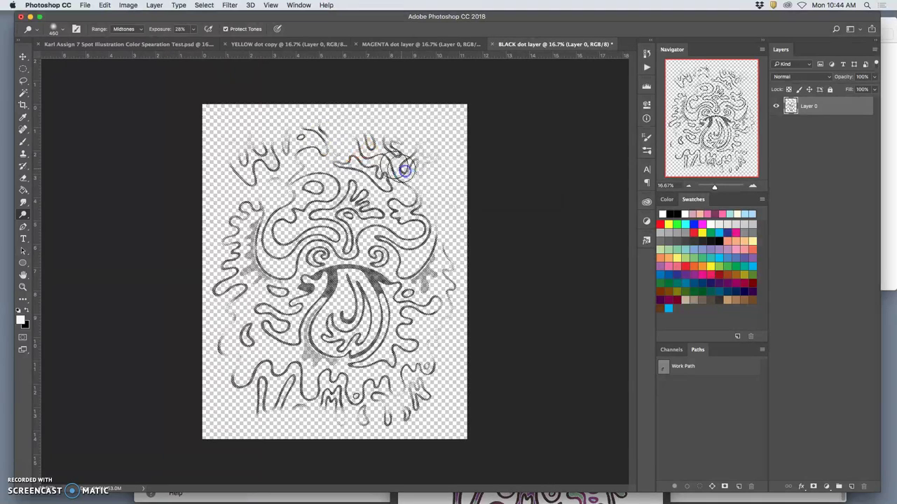
{"action": "left_click", "coordinate": [226, 44]}
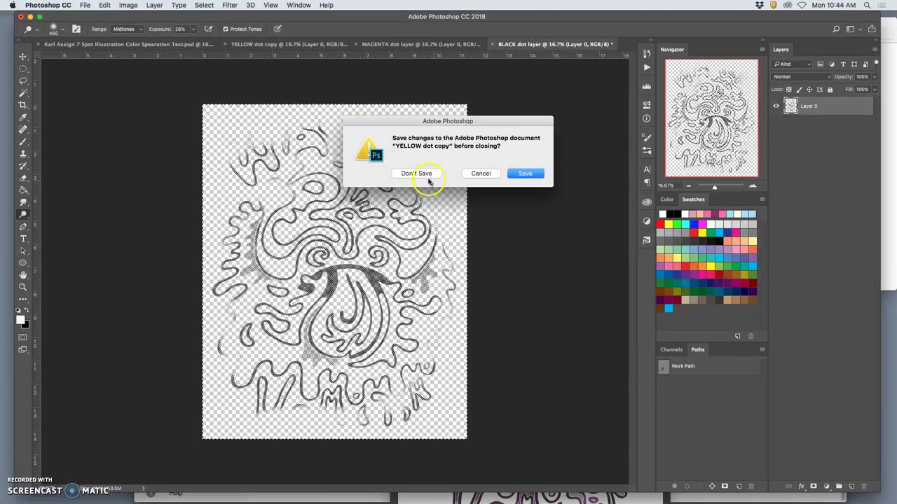
{"action": "left_click", "coordinate": [424, 178]}
{"action": "left_click", "coordinate": [309, 44]}
{"action": "left_click", "coordinate": [418, 173]}
{"action": "left_click", "coordinate": [309, 45]}
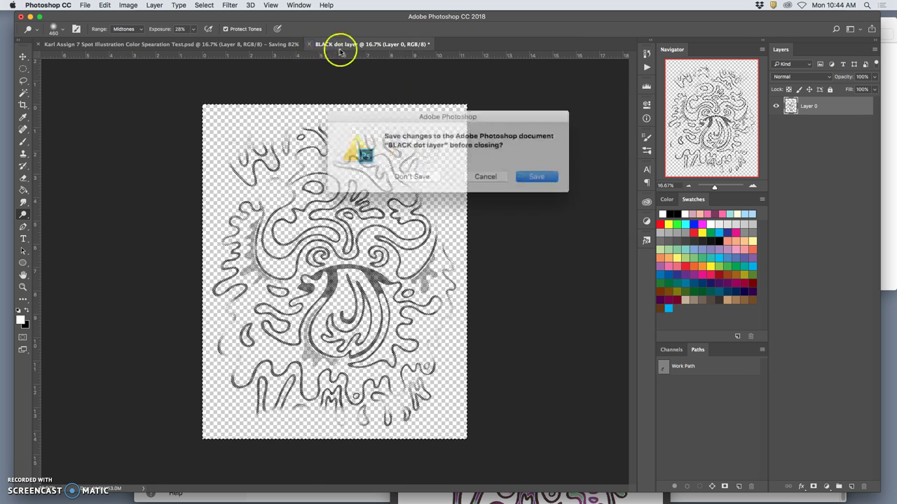
{"action": "left_click", "coordinate": [414, 175]}
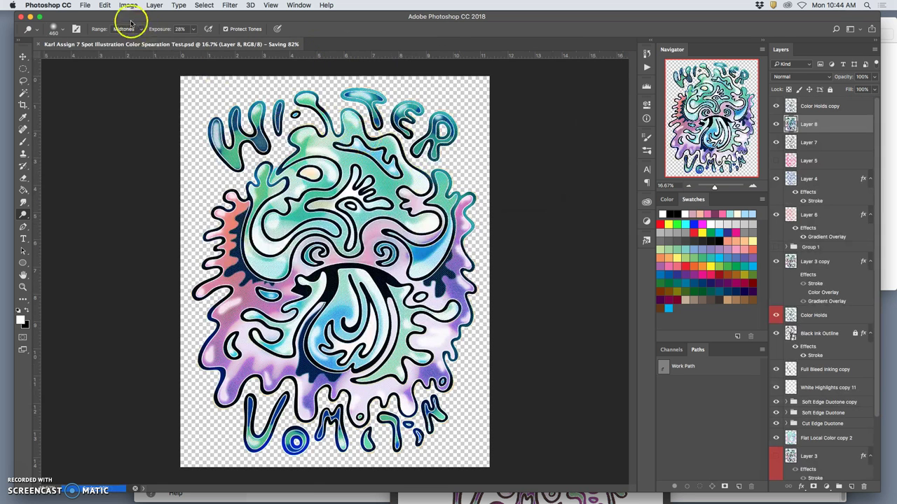
Step: Reopen Karl Assign 7 Spot Illustration.psd from recent files and zoom in and out on it
{"action": "left_click", "coordinate": [84, 5]}
{"action": "mouse_move", "coordinate": [161, 52]}
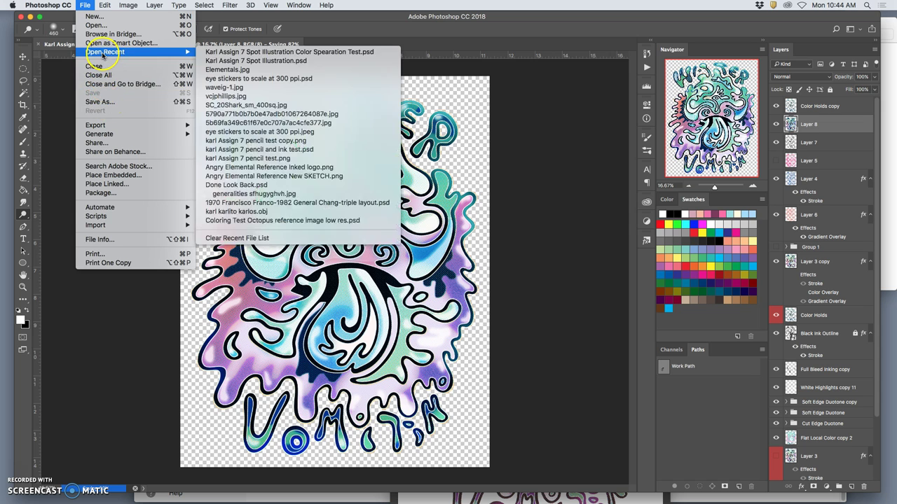
{"action": "left_click", "coordinate": [219, 62]}
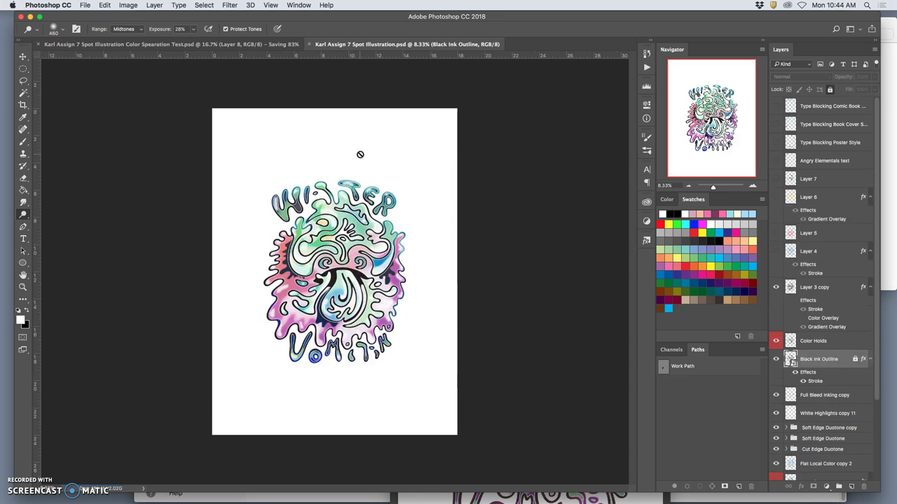
{"action": "key", "text": "super+equal"}
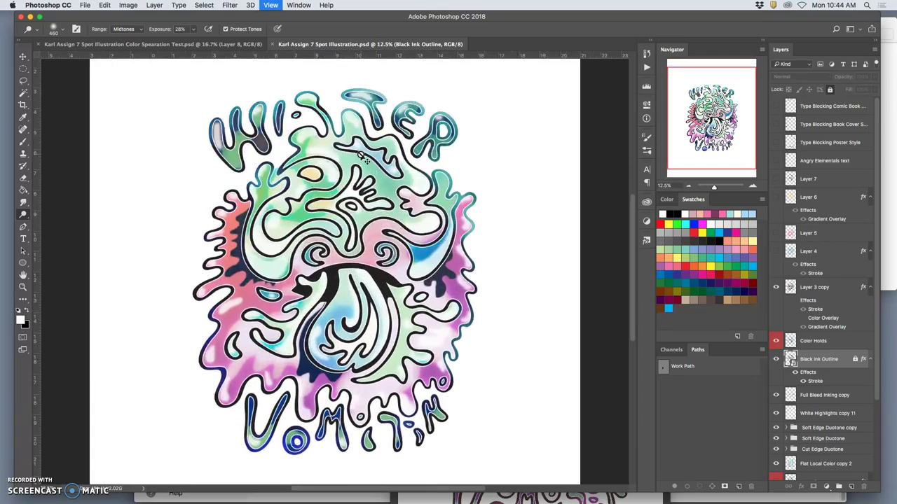
{"action": "key", "text": "super+equal"}
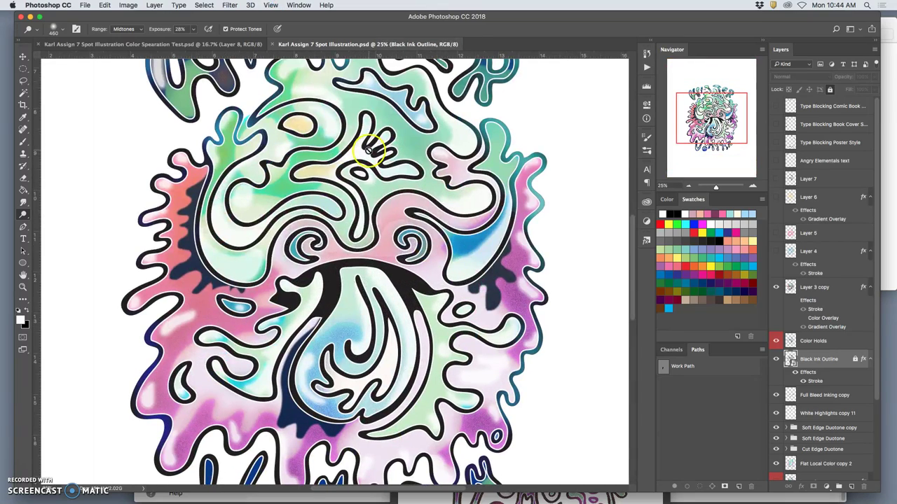
{"action": "key", "text": "super+minus"}
{"action": "scroll", "coordinate": [801, 412], "scroll_direction": "down", "scroll_amount": 3}
Step: Show the grey background copy in both documents and compare them, ending on the separation test
{"action": "left_click", "coordinate": [776, 454]}
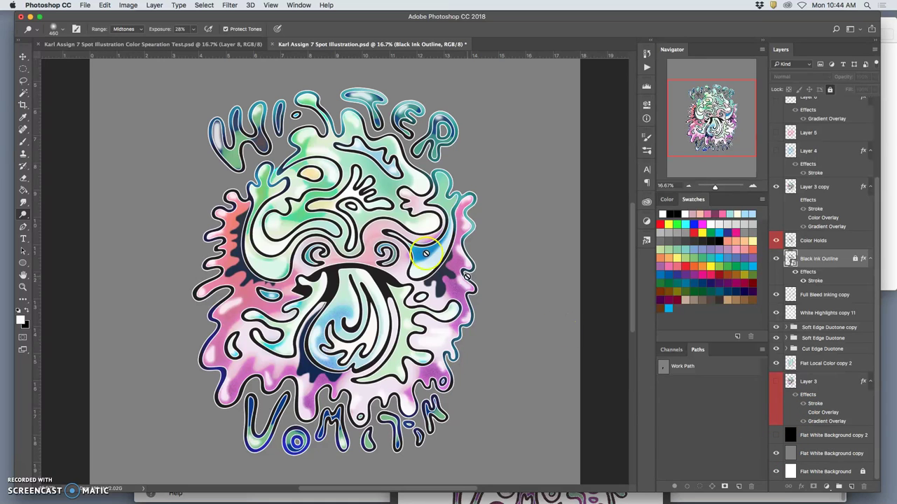
{"action": "left_click", "coordinate": [180, 44]}
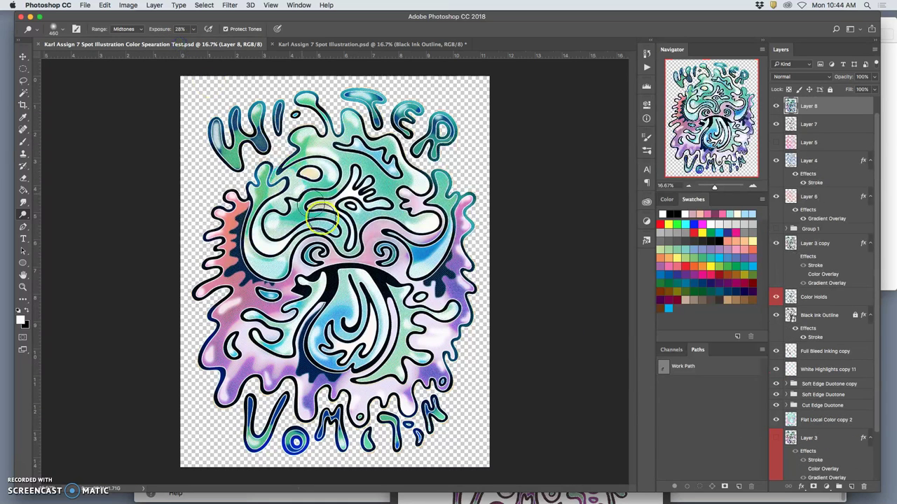
{"action": "scroll", "coordinate": [804, 463], "scroll_direction": "down", "scroll_amount": 3}
{"action": "left_click", "coordinate": [776, 454]}
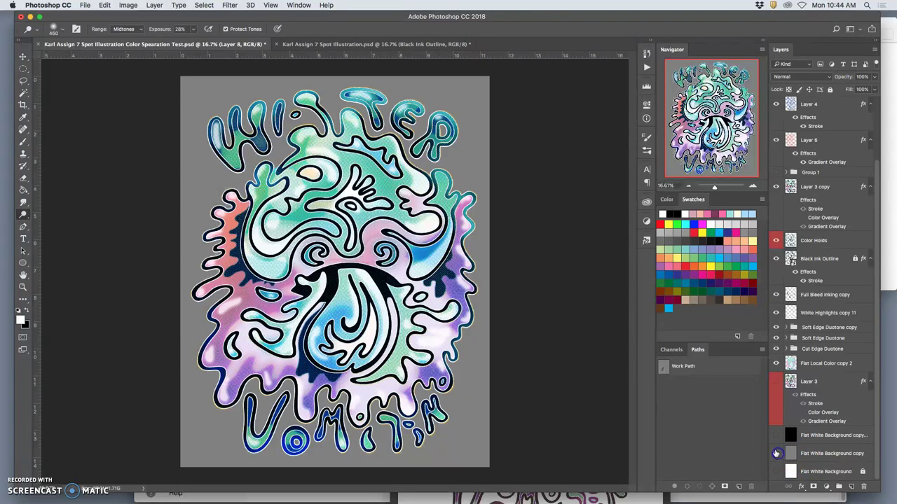
{"action": "left_click", "coordinate": [362, 45]}
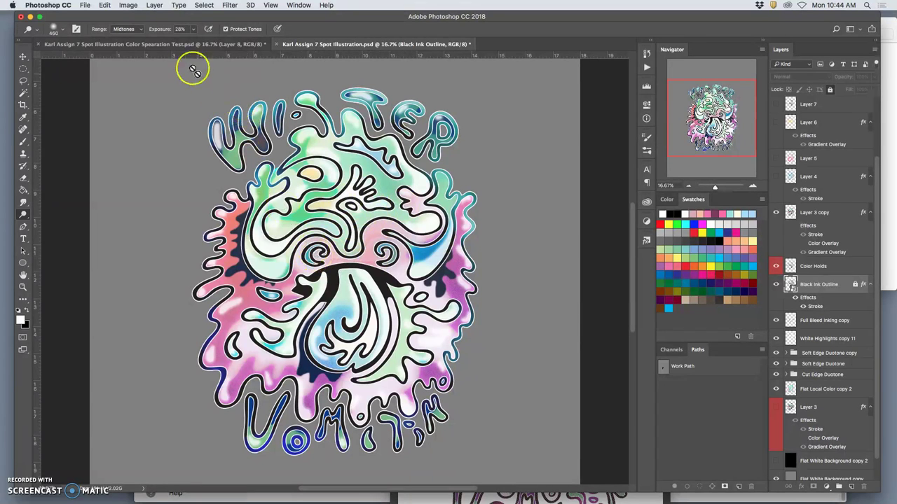
{"action": "left_click", "coordinate": [169, 45]}
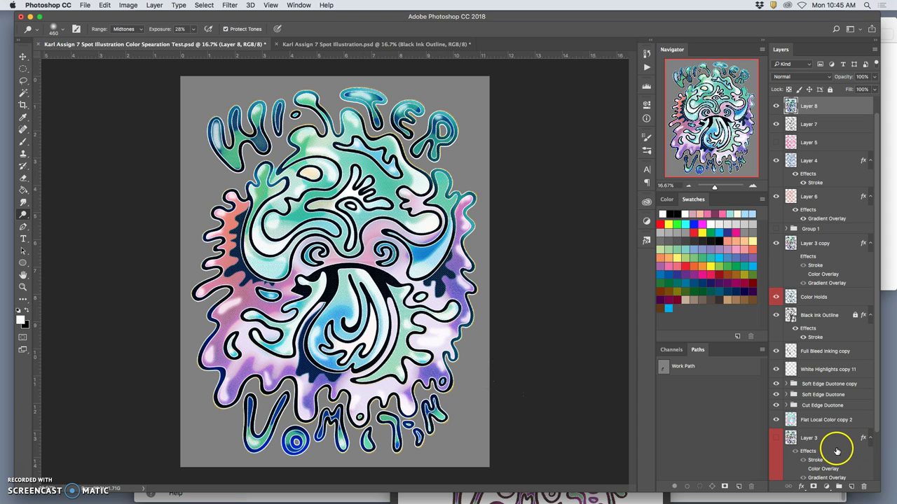
{"action": "scroll", "coordinate": [834, 449], "scroll_direction": "down", "scroll_amount": 3}
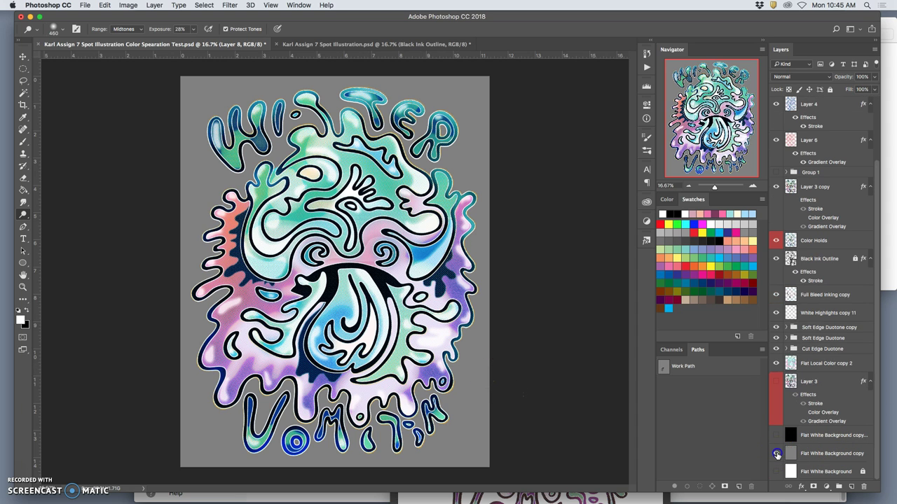
Step: Save a PNG copy, its name ending in 'F', to the Desktop with large file size
{"action": "left_click", "coordinate": [85, 5]}
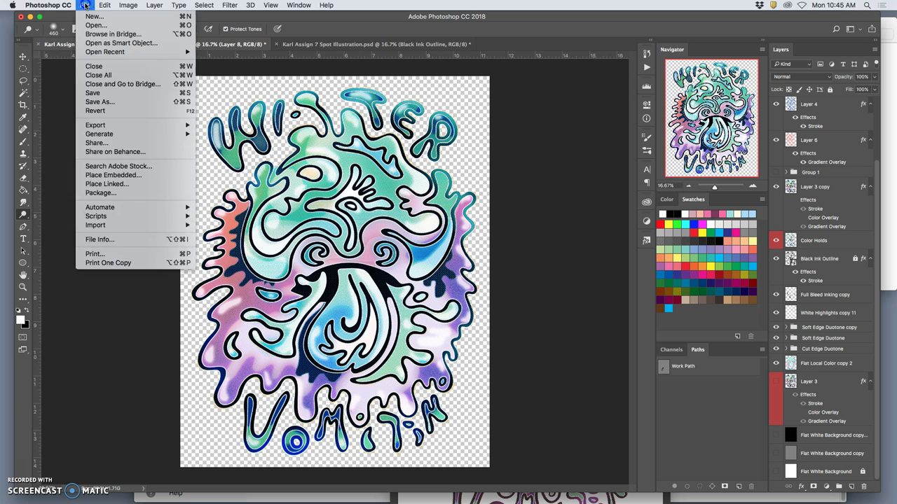
{"action": "left_click", "coordinate": [98, 102]}
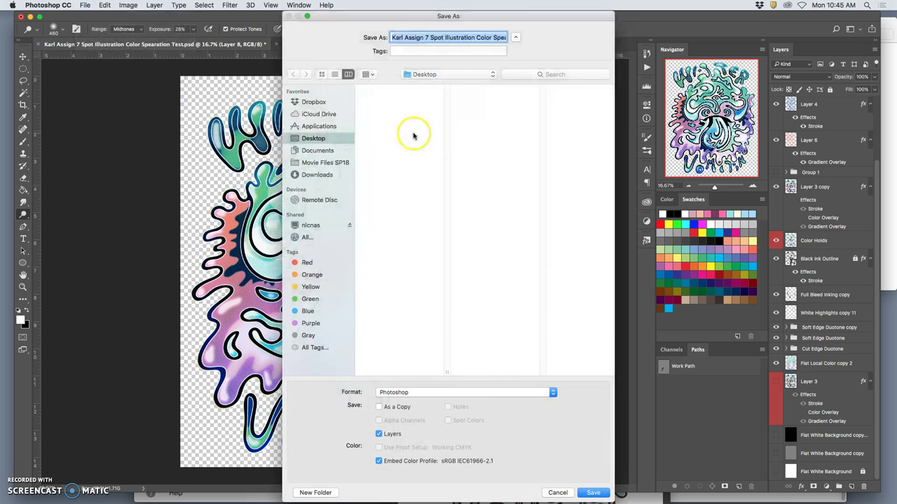
{"action": "left_click", "coordinate": [430, 37]}
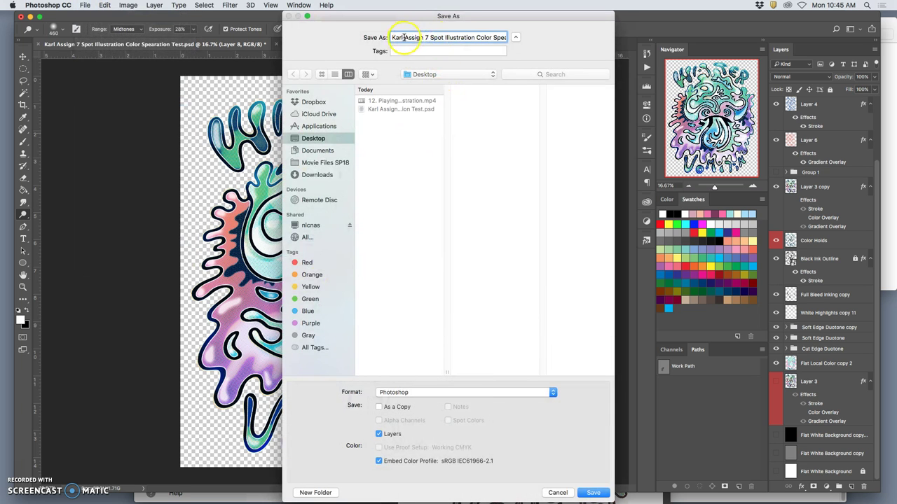
{"action": "left_click_drag", "start_coordinate": [405, 38], "coordinate": [517, 38]}
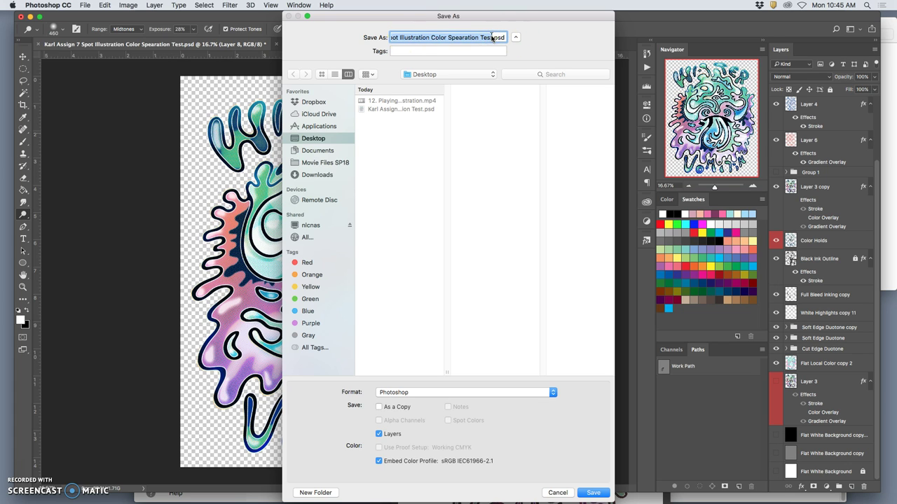
{"action": "type", "text": "Frey Red Bubble Water Vomiting"}
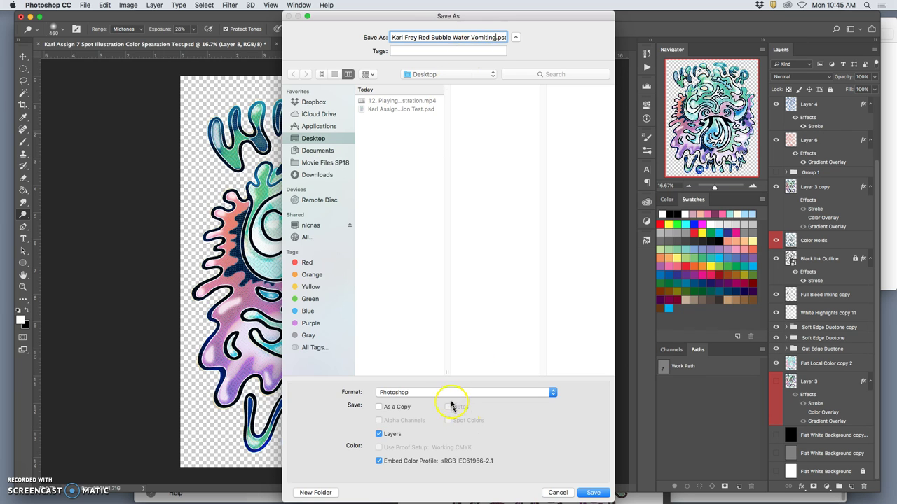
{"action": "left_click", "coordinate": [441, 392]}
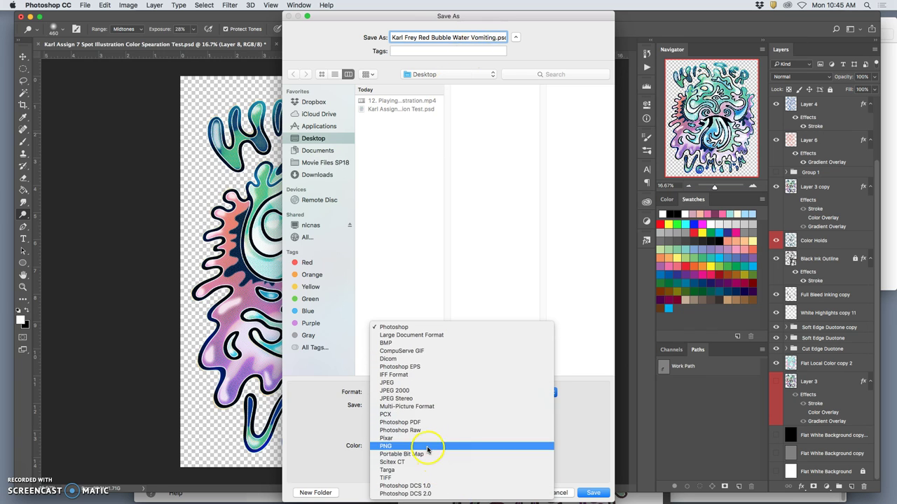
{"action": "left_click", "coordinate": [429, 446]}
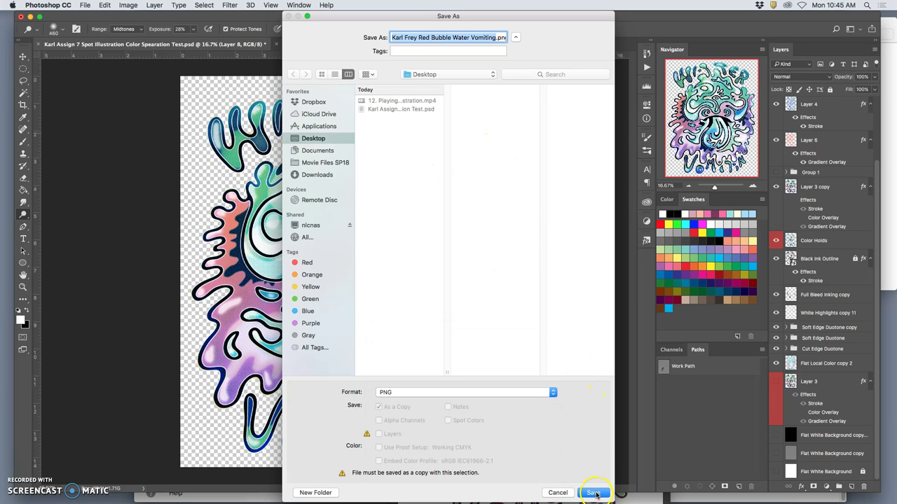
{"action": "key", "text": "Return"}
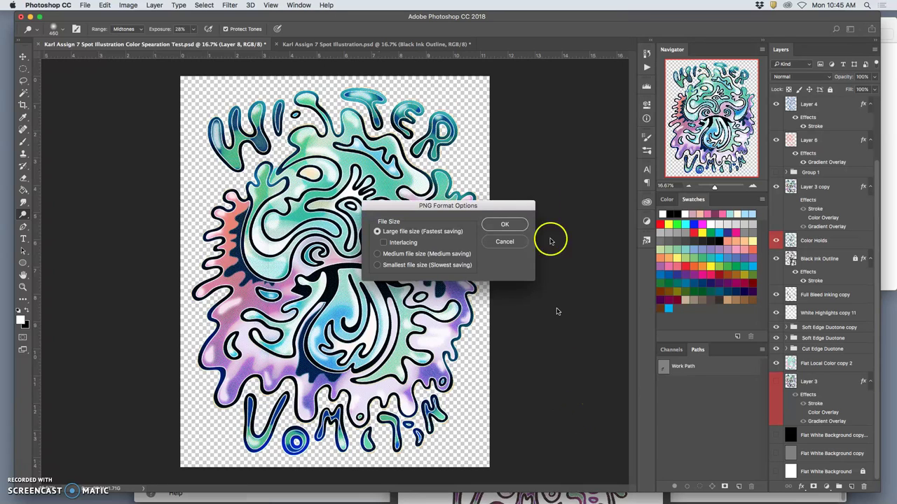
{"action": "left_click", "coordinate": [517, 227]}
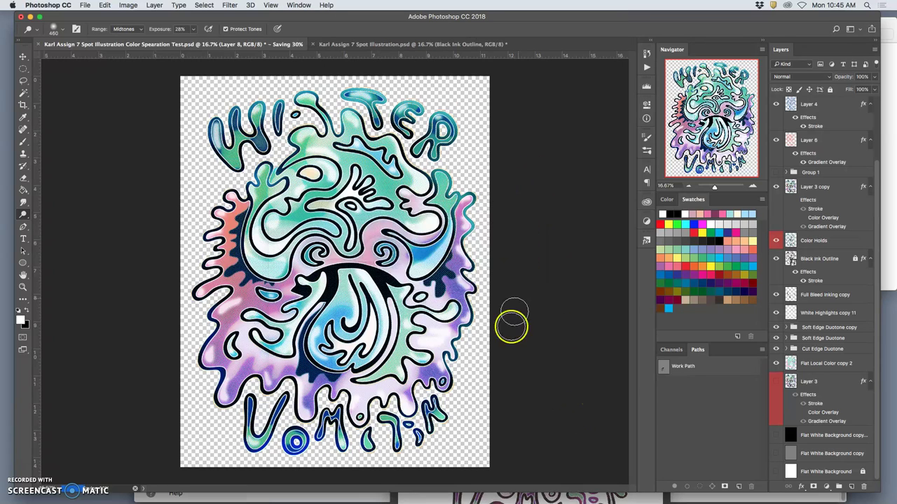
Step: Bring Chrome to the front, reload Photobucket from its home page, and reposition the window
{"action": "mouse_move", "coordinate": [441, 494]}
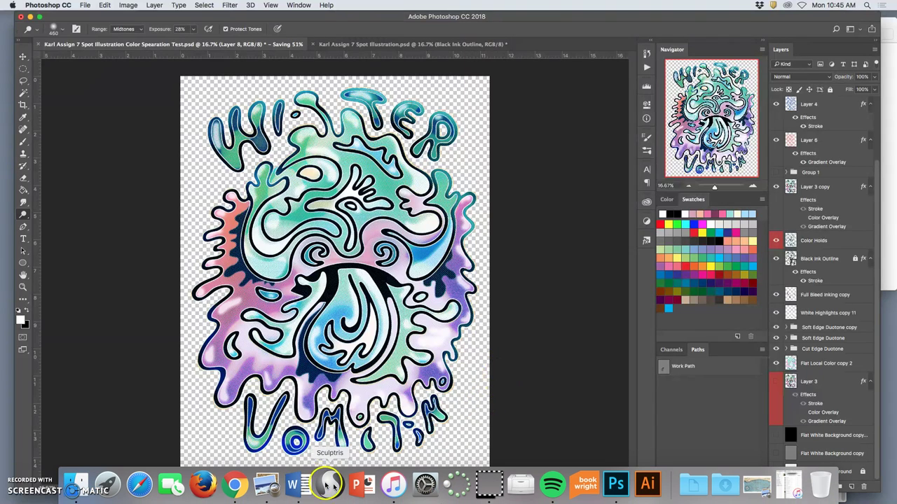
{"action": "left_click", "coordinate": [235, 484]}
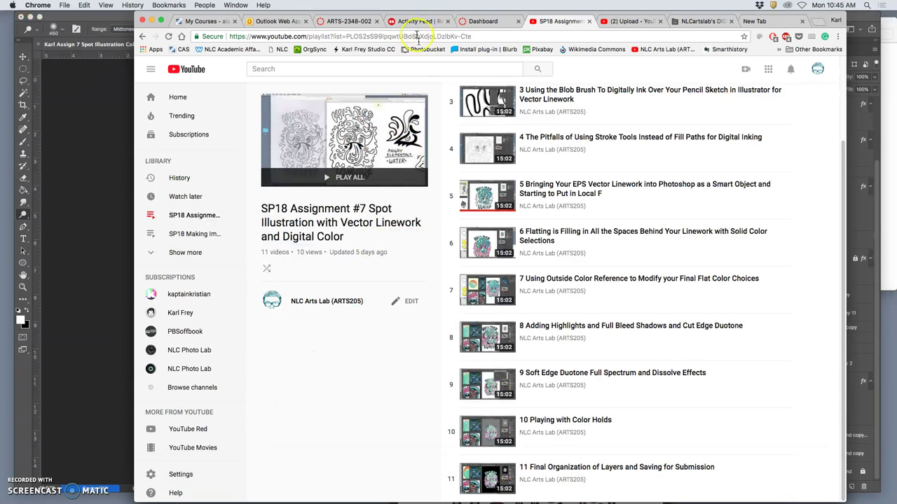
{"action": "left_click", "coordinate": [705, 21]}
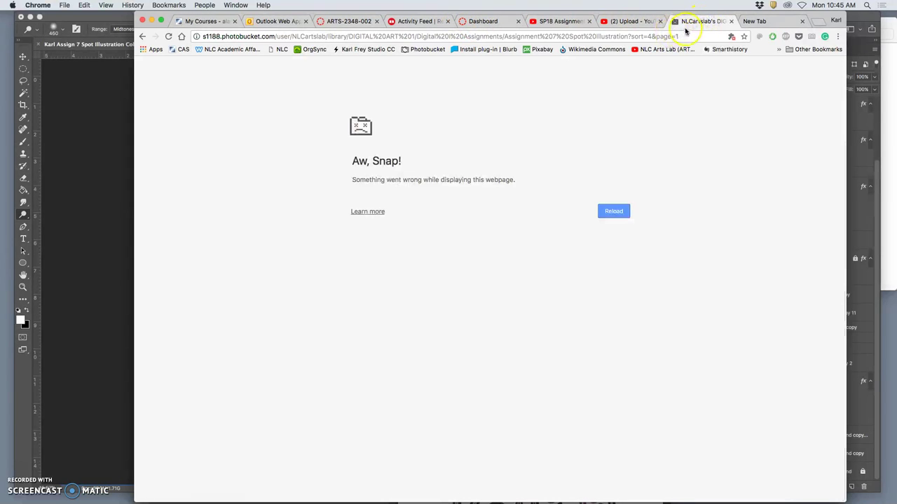
{"action": "left_click", "coordinate": [424, 49]}
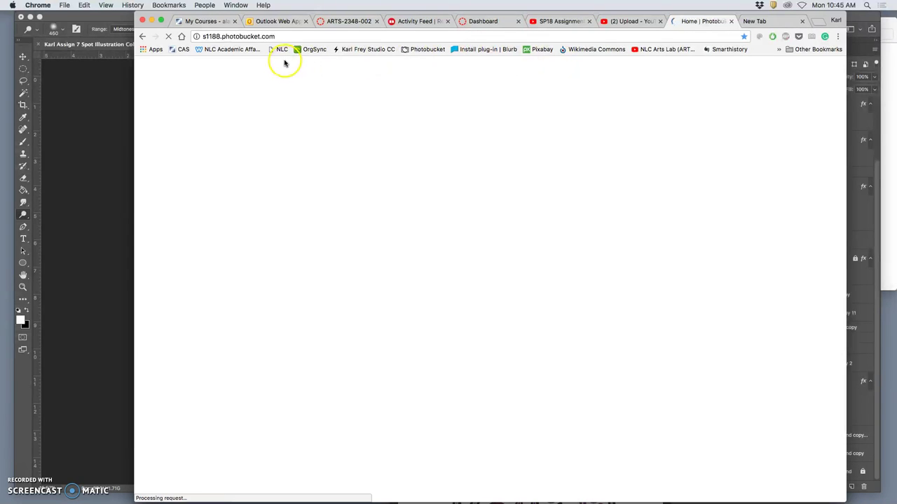
{"action": "left_click_drag", "start_coordinate": [166, 14], "coordinate": [92, 28]}
Step: Look over the ARTS-2348-002 course page, then go to the Redbubble activity tab
{"action": "left_click", "coordinate": [283, 35]}
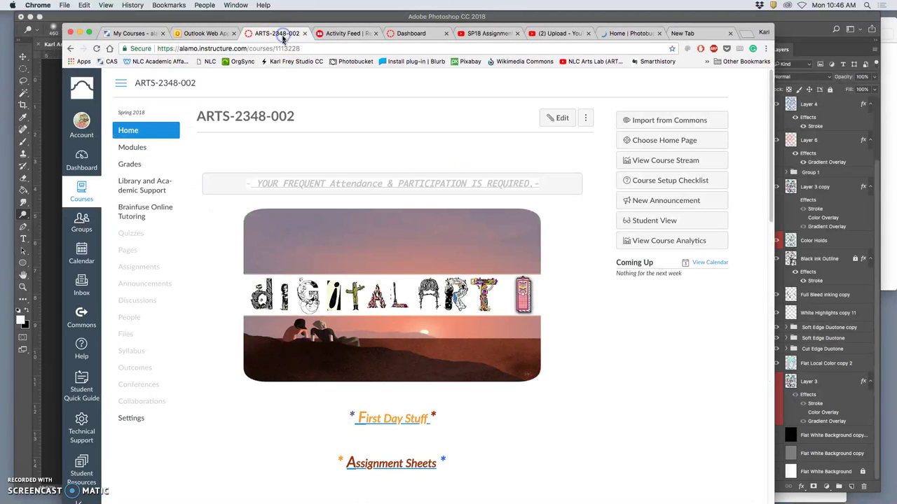
{"action": "scroll", "coordinate": [486, 366], "scroll_direction": "down", "scroll_amount": 5}
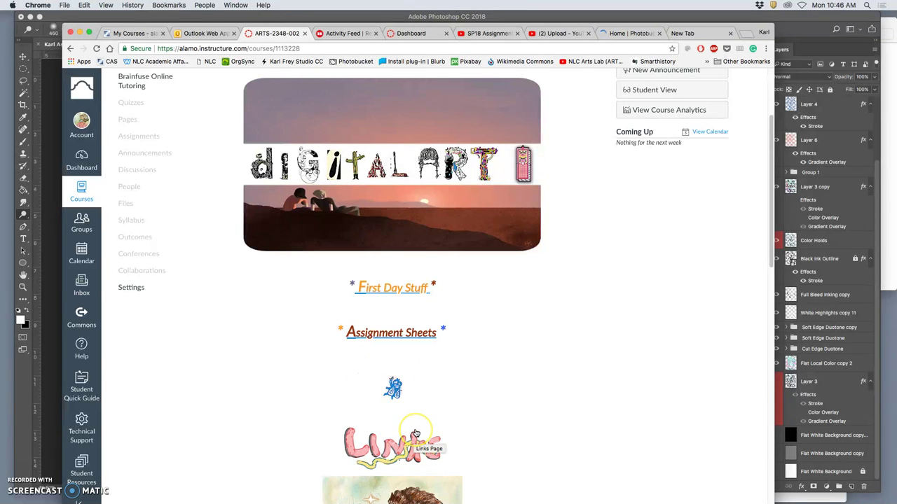
{"action": "scroll", "coordinate": [415, 434], "scroll_direction": "up", "scroll_amount": 5}
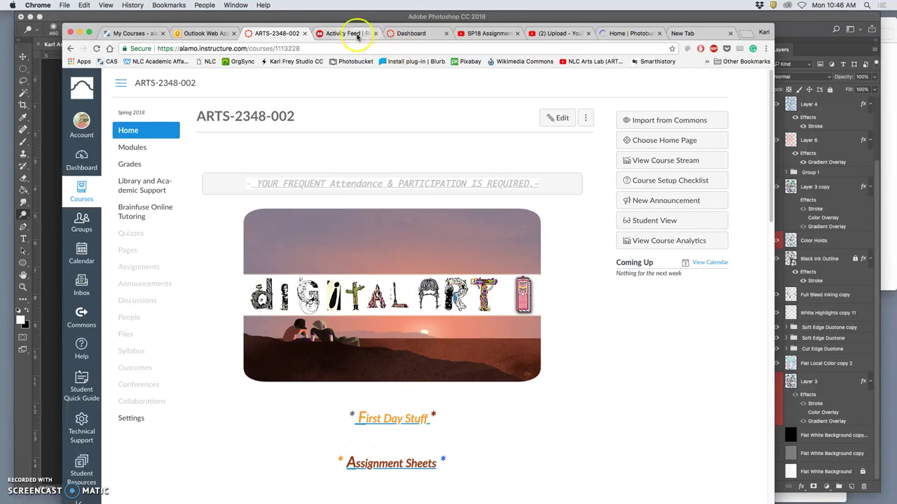
{"action": "left_click", "coordinate": [352, 33]}
Step: Open Add New Work from the Redbubble account menu, then go to the Photobucket tab
{"action": "left_click", "coordinate": [609, 79]}
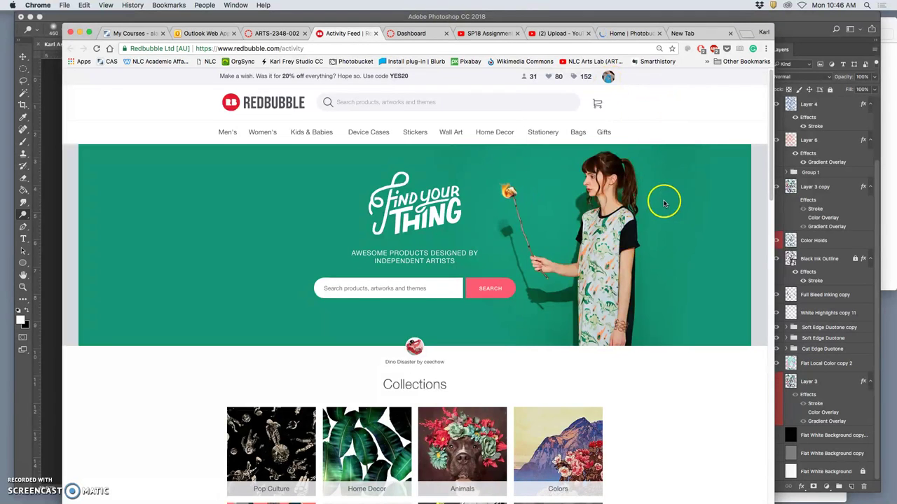
{"action": "mouse_move", "coordinate": [608, 80]}
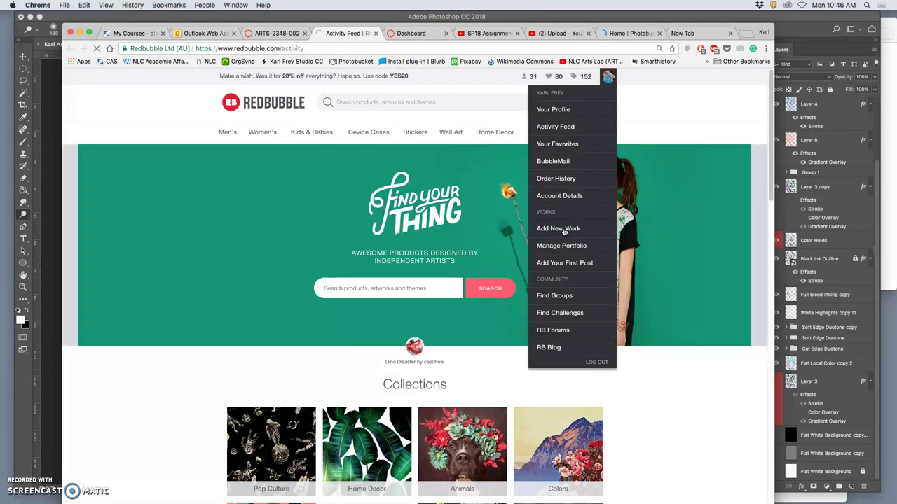
{"action": "left_click", "coordinate": [565, 232]}
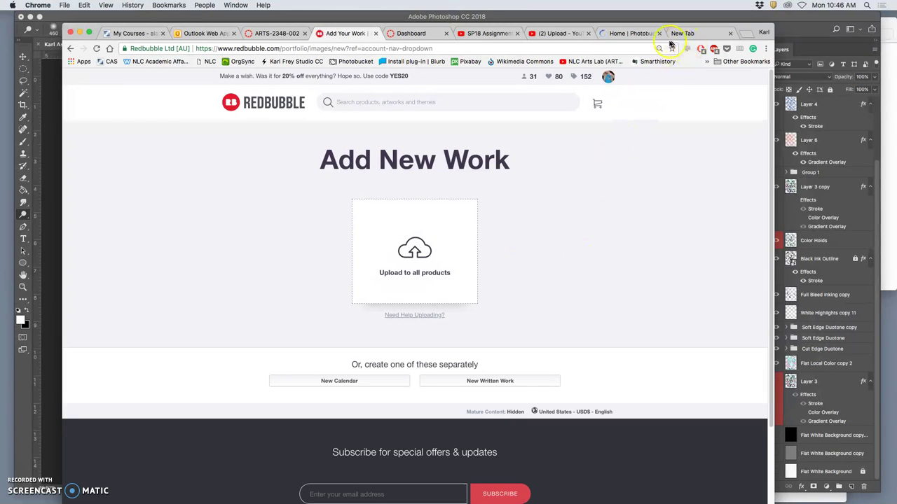
{"action": "left_click", "coordinate": [635, 34]}
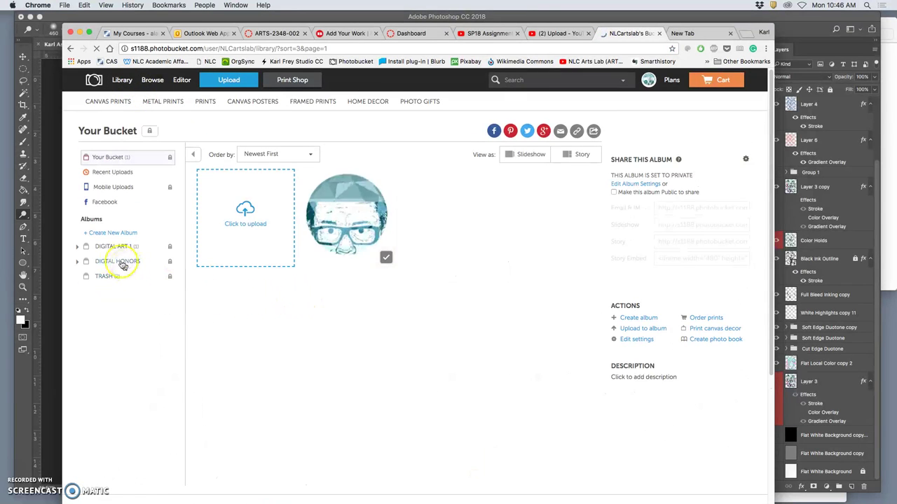
Step: Drag the saved PNG into Assignment 7 Spot Illustration's Instructor Demonstrations album, page 3, to upload it
{"action": "left_click", "coordinate": [108, 246]}
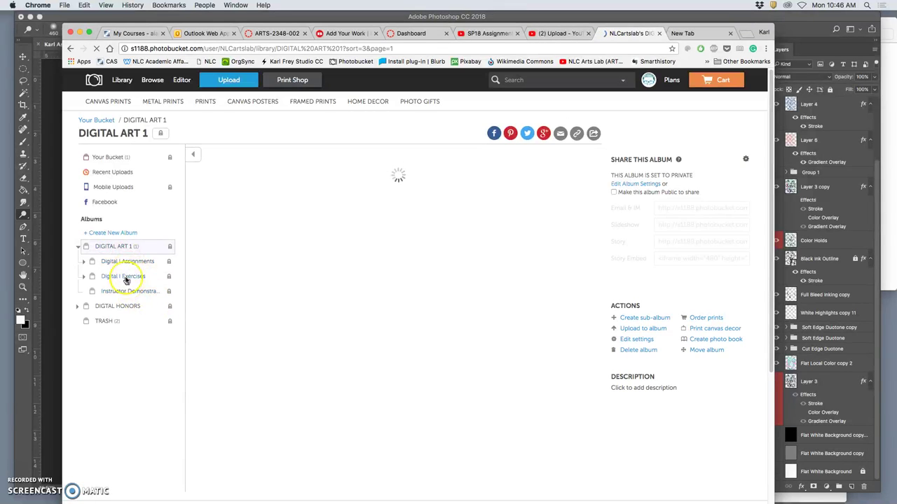
{"action": "left_click", "coordinate": [121, 262]}
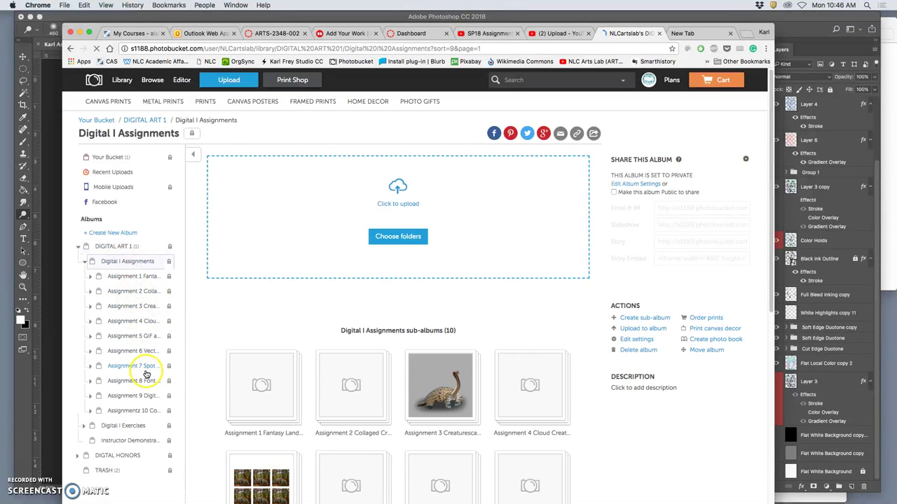
{"action": "left_click", "coordinate": [142, 366]}
{"action": "scroll", "coordinate": [398, 324], "scroll_direction": "down", "scroll_amount": 3}
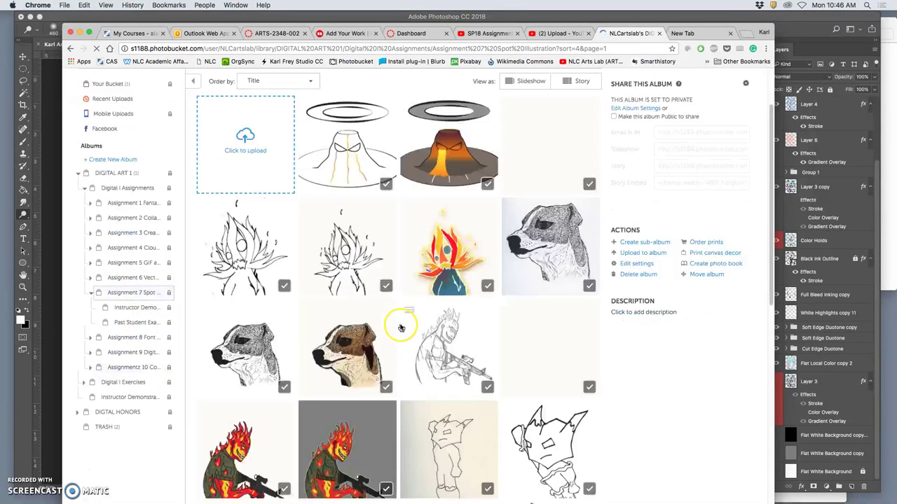
{"action": "scroll", "coordinate": [401, 328], "scroll_direction": "down", "scroll_amount": 10}
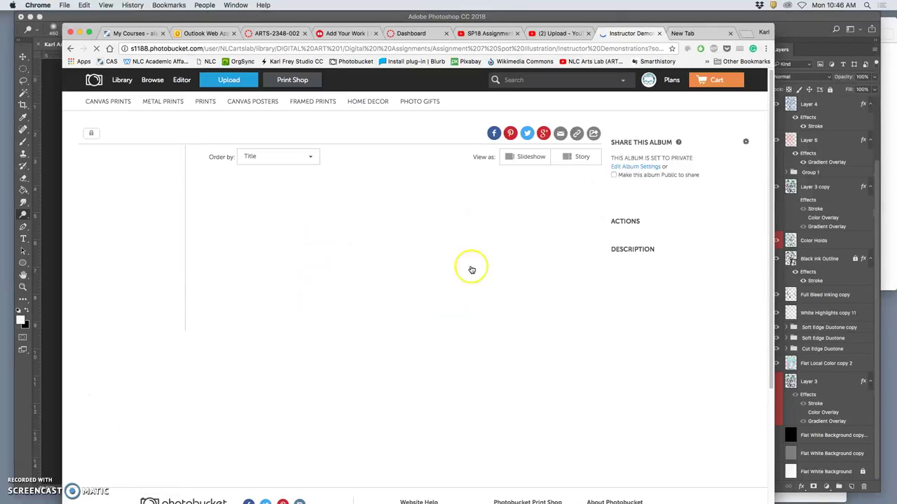
{"action": "scroll", "coordinate": [489, 270], "scroll_direction": "down", "scroll_amount": 4}
{"action": "scroll", "coordinate": [491, 273], "scroll_direction": "down", "scroll_amount": 6}
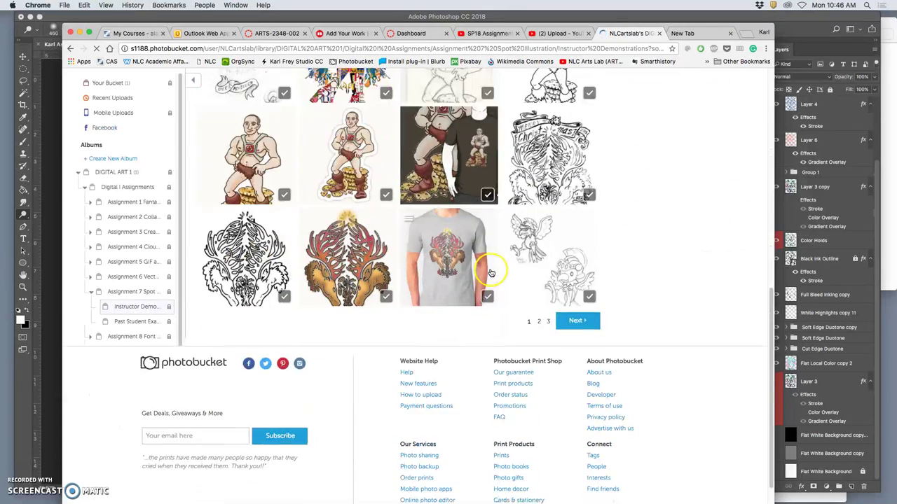
{"action": "left_click", "coordinate": [550, 322]}
{"action": "scroll", "coordinate": [509, 242], "scroll_direction": "down", "scroll_amount": 2}
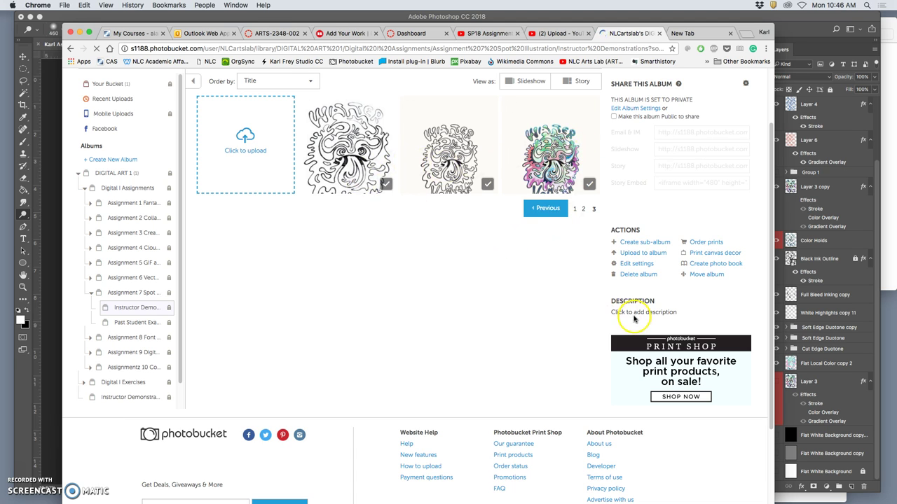
{"action": "key", "text": "F11"}
{"action": "left_click_drag", "start_coordinate": [866, 133], "coordinate": [349, 217]}
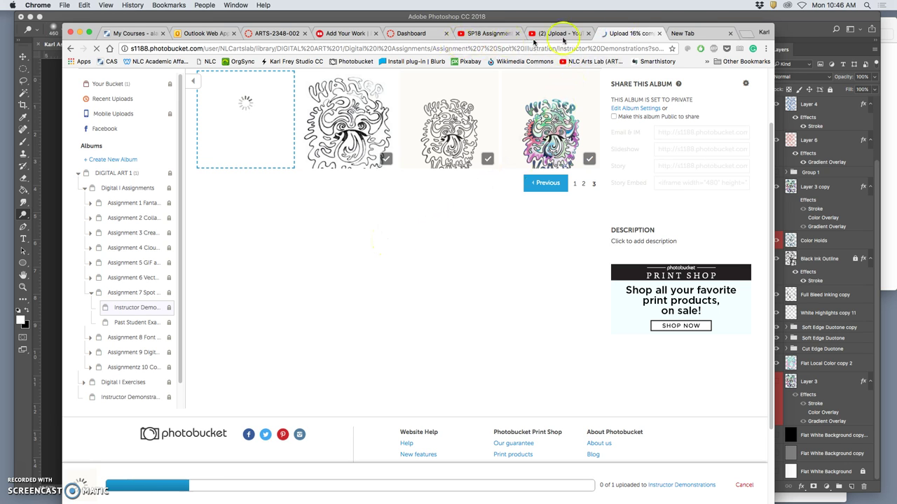
Step: Upload the Water Vomitin' PNG from the desktop to all Redbubble products
{"action": "left_click", "coordinate": [347, 33]}
{"action": "key", "text": "F11"}
{"action": "left_click_drag", "start_coordinate": [861, 130], "coordinate": [415, 231]}
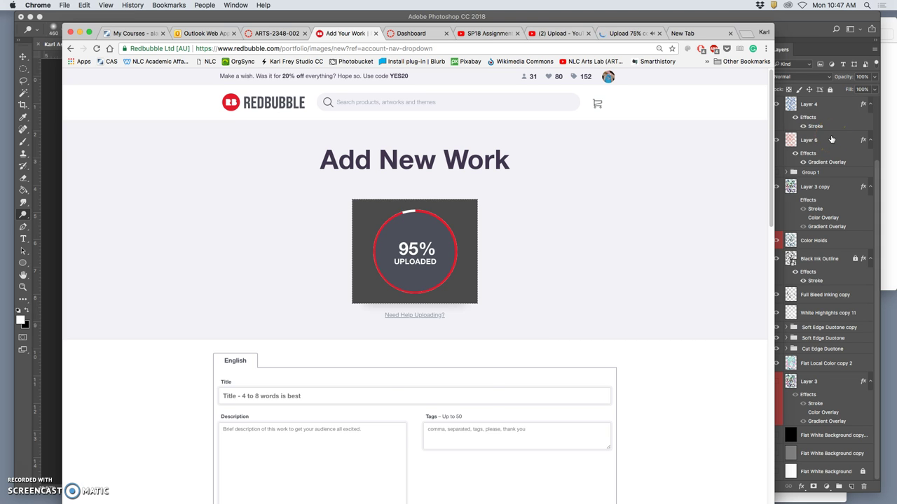
{"action": "key", "text": "XF86AudioMute"}
{"action": "key", "text": "XF86AudioMute"}
{"action": "left_click", "coordinate": [257, 398]}
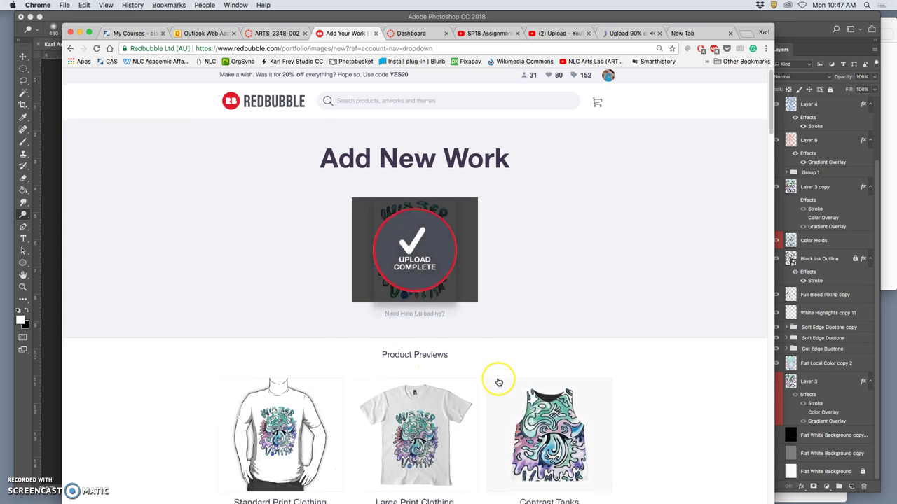
Step: Scroll through the generated previews for clothing, stickers, mugs, clocks and other products
{"action": "scroll", "coordinate": [498, 382], "scroll_direction": "down", "scroll_amount": 5}
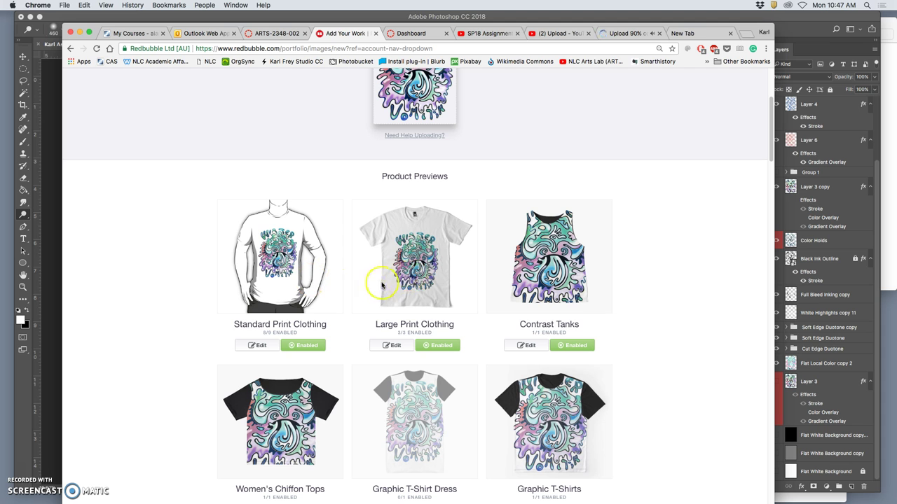
{"action": "scroll", "coordinate": [522, 343], "scroll_direction": "down", "scroll_amount": 3}
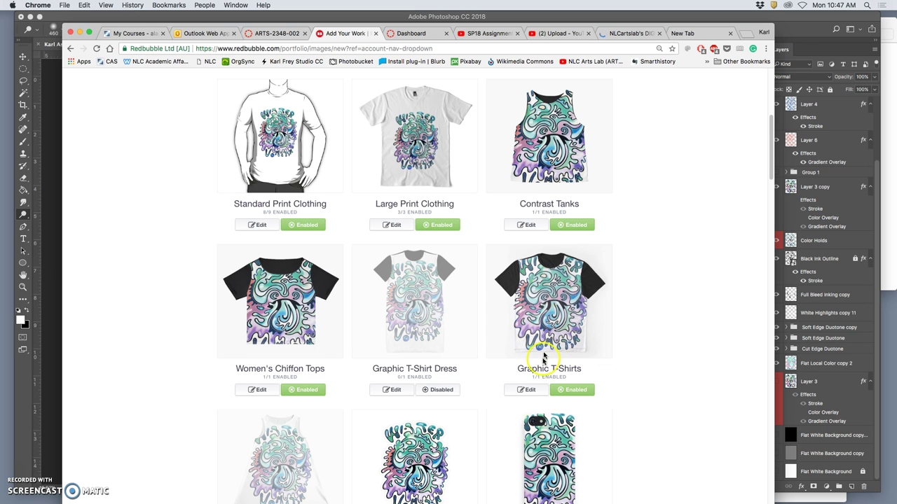
{"action": "scroll", "coordinate": [526, 396], "scroll_direction": "down", "scroll_amount": 5}
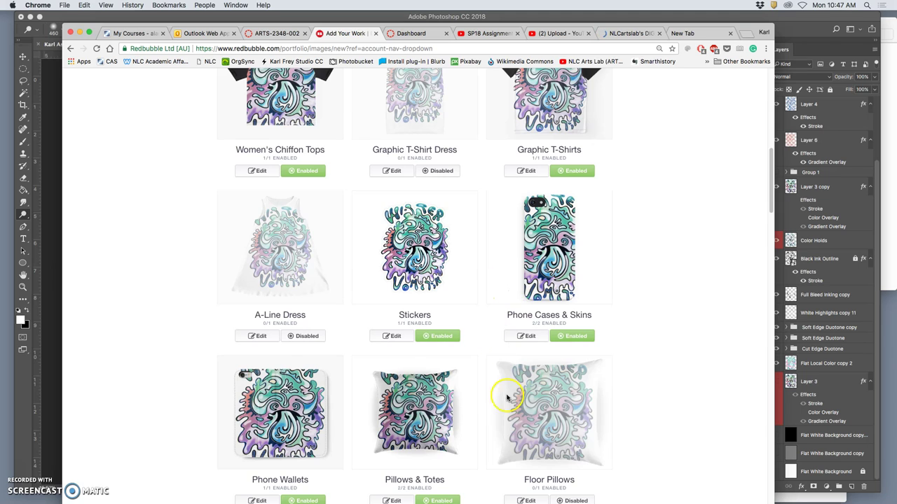
{"action": "scroll", "coordinate": [527, 429], "scroll_direction": "down", "scroll_amount": 2}
{"action": "scroll", "coordinate": [474, 414], "scroll_direction": "down", "scroll_amount": 5}
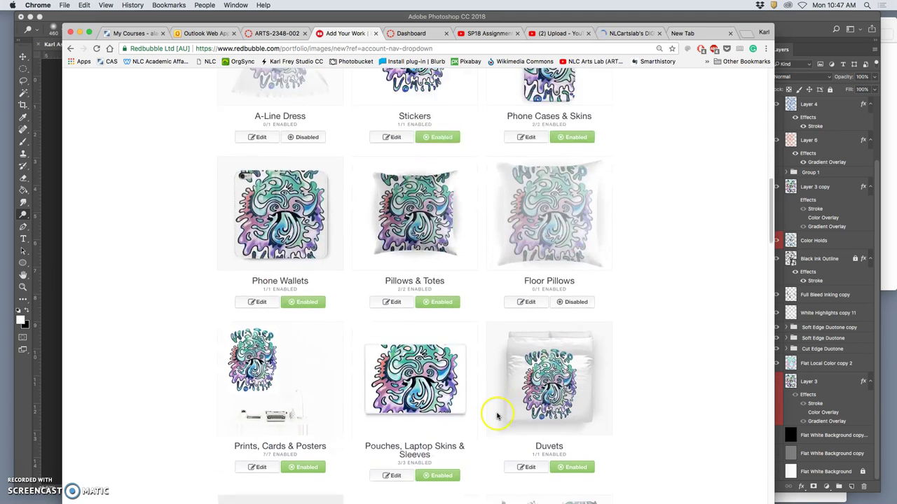
{"action": "scroll", "coordinate": [498, 415], "scroll_direction": "down", "scroll_amount": 10}
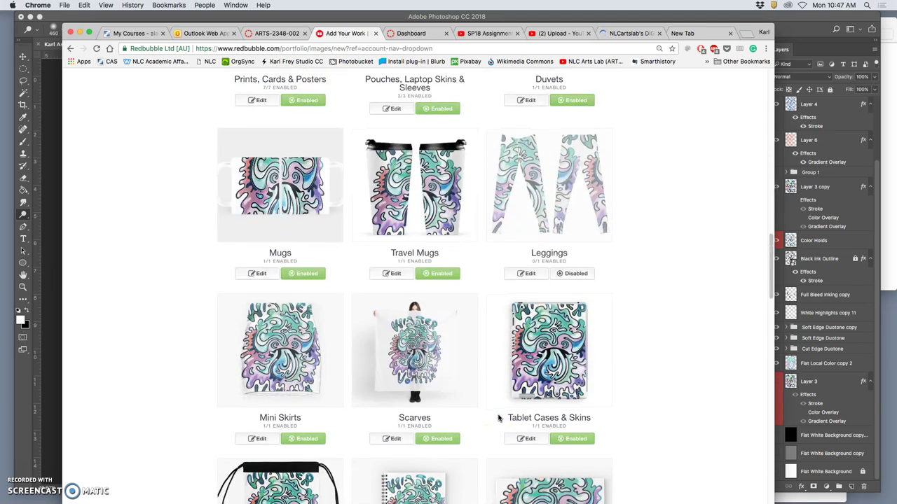
{"action": "scroll", "coordinate": [498, 417], "scroll_direction": "down", "scroll_amount": 8}
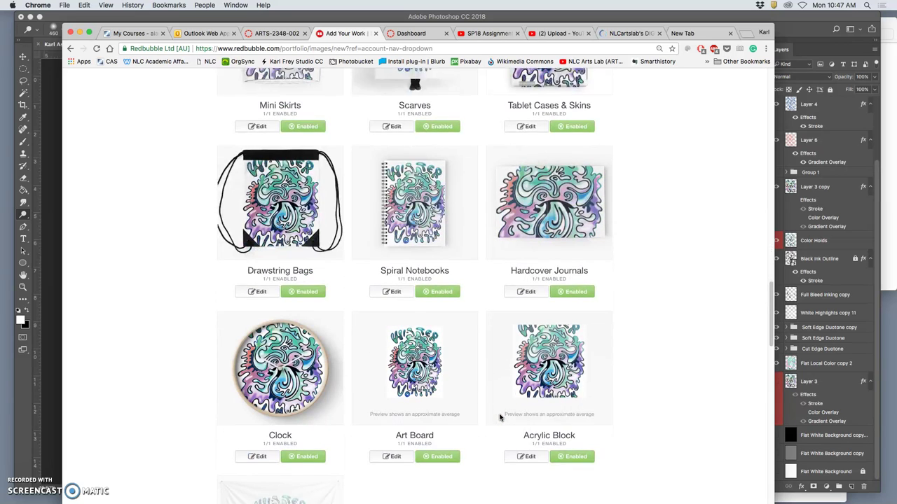
{"action": "scroll", "coordinate": [500, 415], "scroll_direction": "down", "scroll_amount": 2}
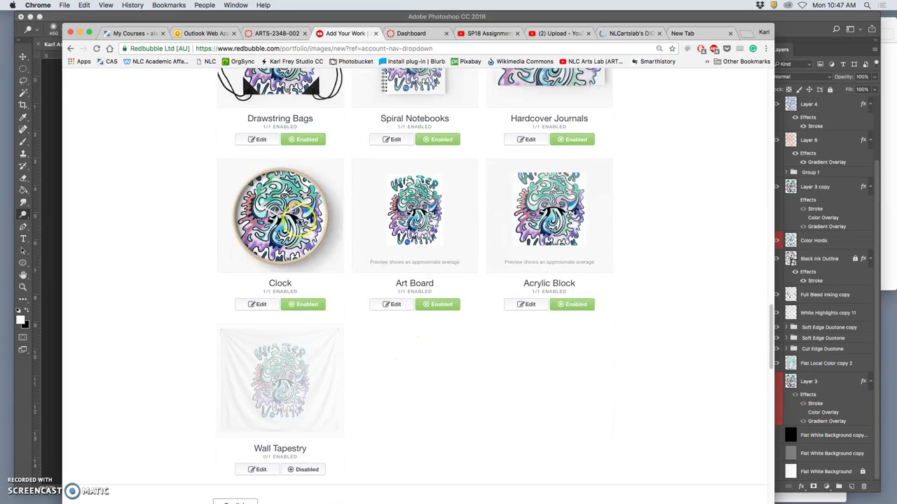
{"action": "scroll", "coordinate": [515, 387], "scroll_direction": "down", "scroll_amount": 5}
{"action": "scroll", "coordinate": [517, 394], "scroll_direction": "up", "scroll_amount": 20}
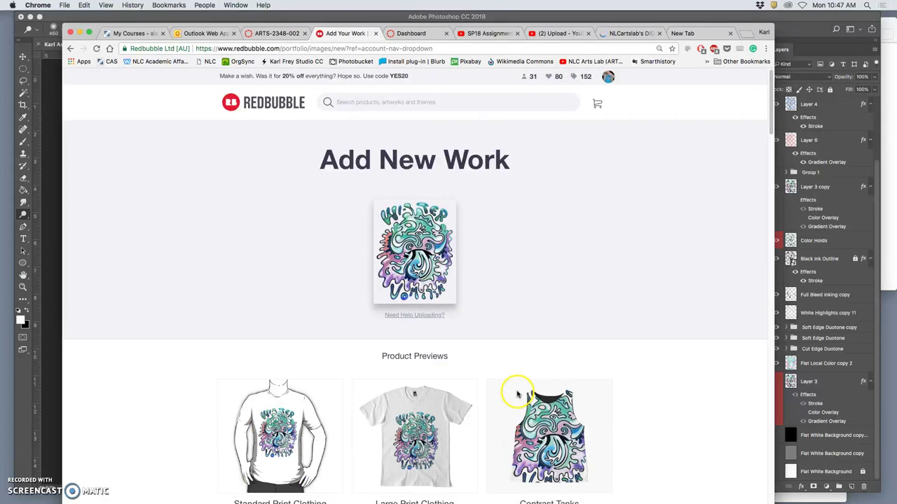
{"action": "scroll", "coordinate": [516, 391], "scroll_direction": "down", "scroll_amount": 3}
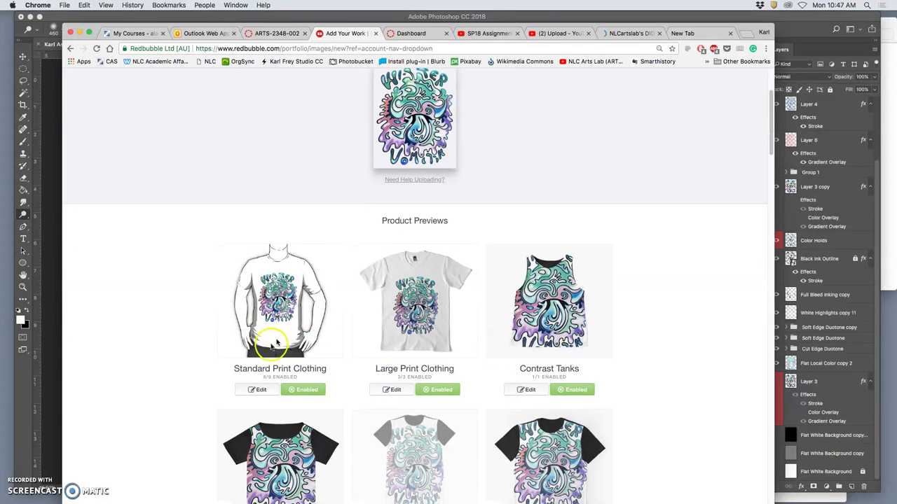
Step: Set Standard Print Clothing to a charcoal shirt with the design at 62%, centred horizontally
{"action": "left_click", "coordinate": [265, 390]}
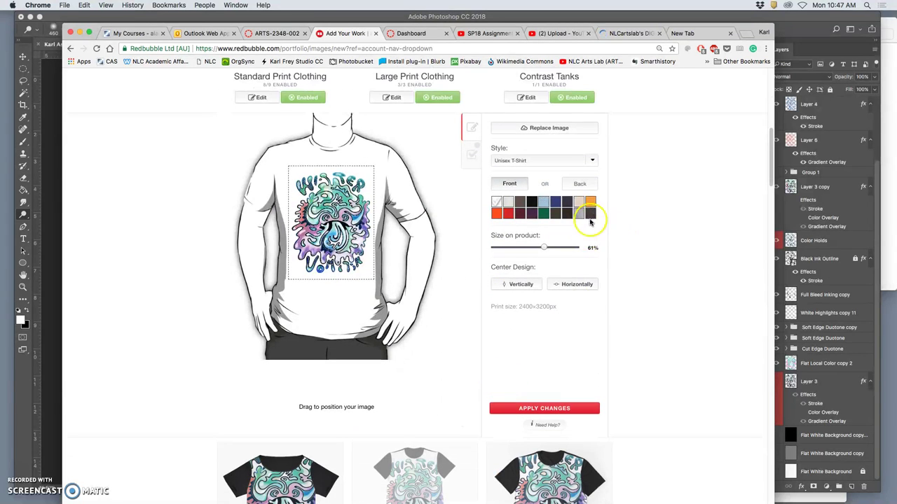
{"action": "left_click", "coordinate": [591, 216]}
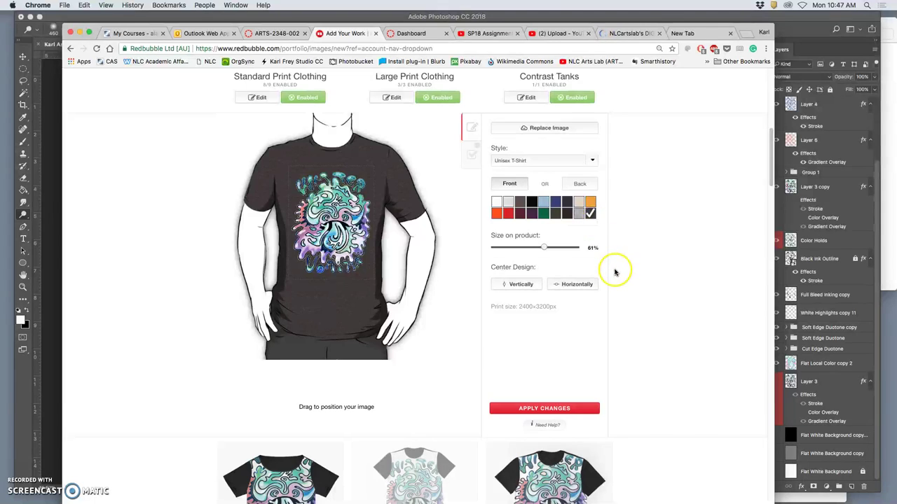
{"action": "left_click_drag", "start_coordinate": [545, 247], "coordinate": [544, 248]}
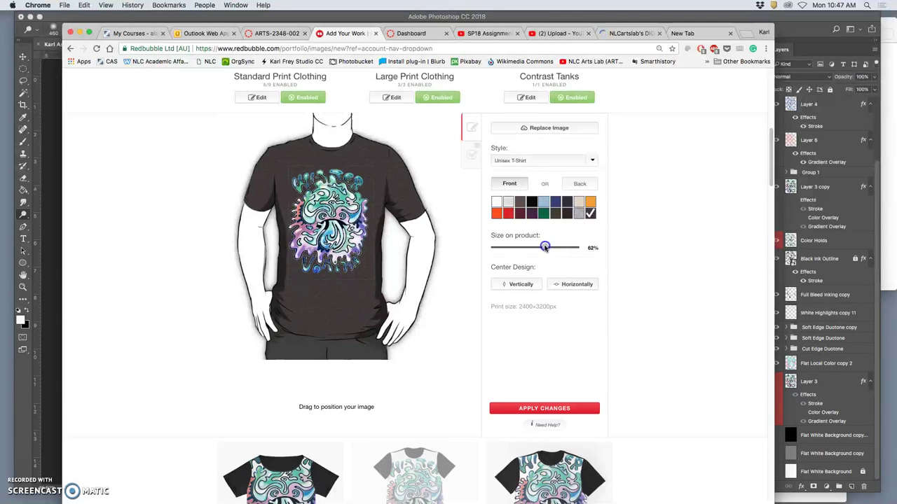
{"action": "left_click", "coordinate": [568, 284]}
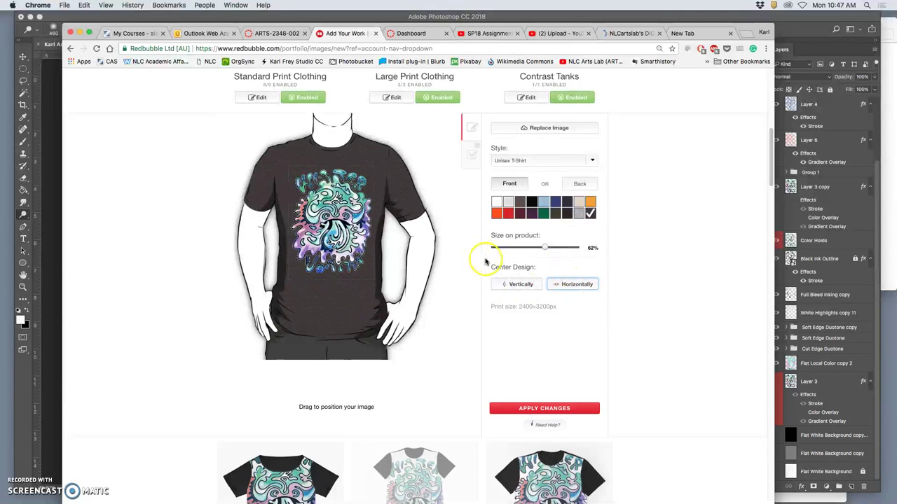
{"action": "left_click_drag", "start_coordinate": [347, 237], "coordinate": [341, 238]}
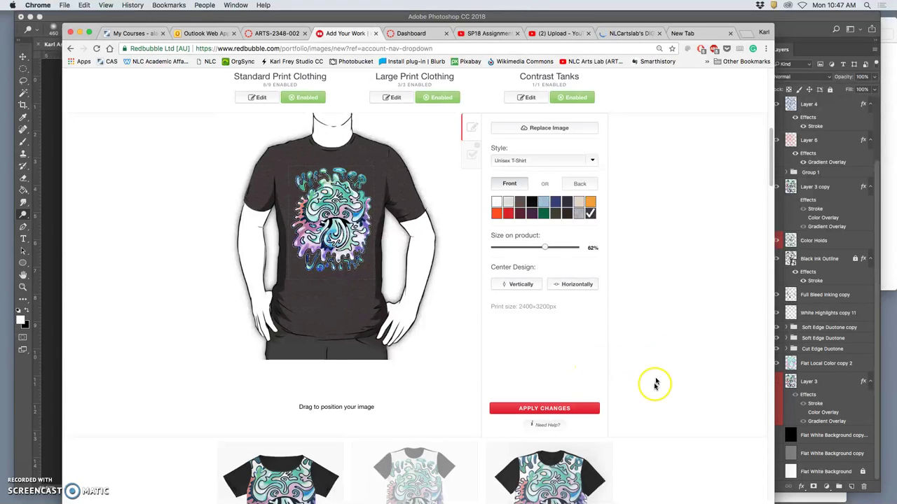
{"action": "left_click", "coordinate": [567, 408]}
{"action": "scroll", "coordinate": [631, 310], "scroll_direction": "up", "scroll_amount": 5}
Step: Change the Standard Print Clothing garment to a navy Unisex T-Shirt and apply
{"action": "left_click", "coordinate": [259, 293]}
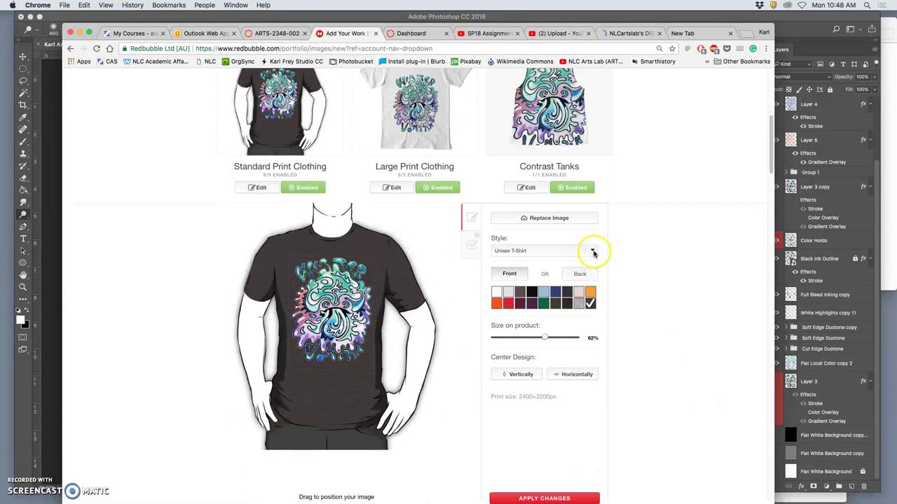
{"action": "left_click", "coordinate": [592, 250]}
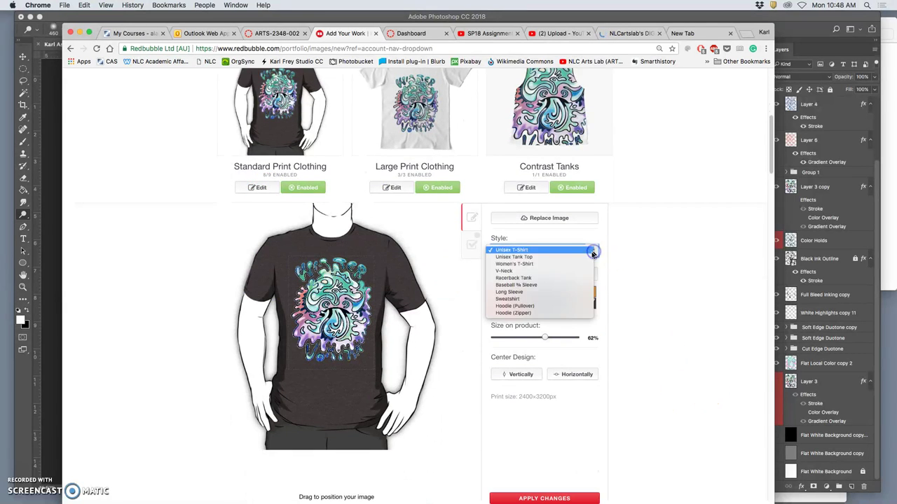
{"action": "left_click", "coordinate": [512, 278]}
{"action": "left_click", "coordinate": [519, 267]}
{"action": "left_click", "coordinate": [529, 239]}
{"action": "left_click", "coordinate": [543, 250]}
{"action": "left_click", "coordinate": [531, 225]}
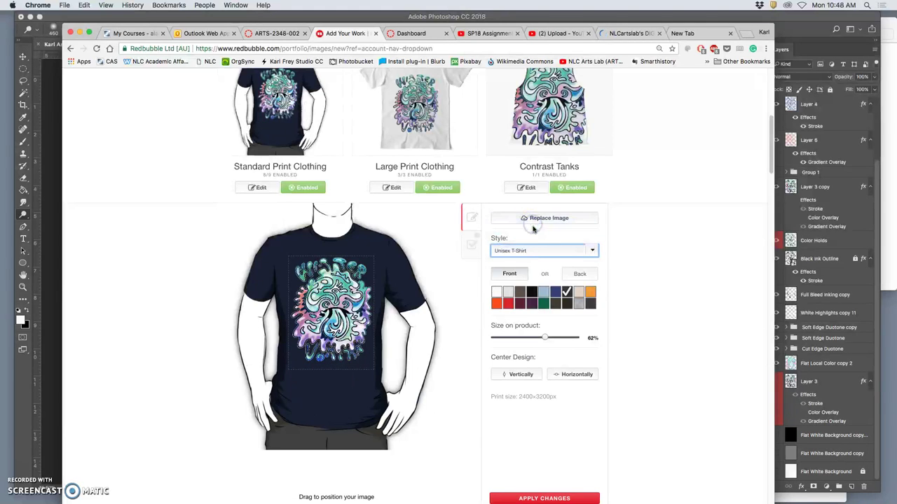
{"action": "left_click", "coordinate": [555, 293]}
{"action": "left_click", "coordinate": [544, 294]}
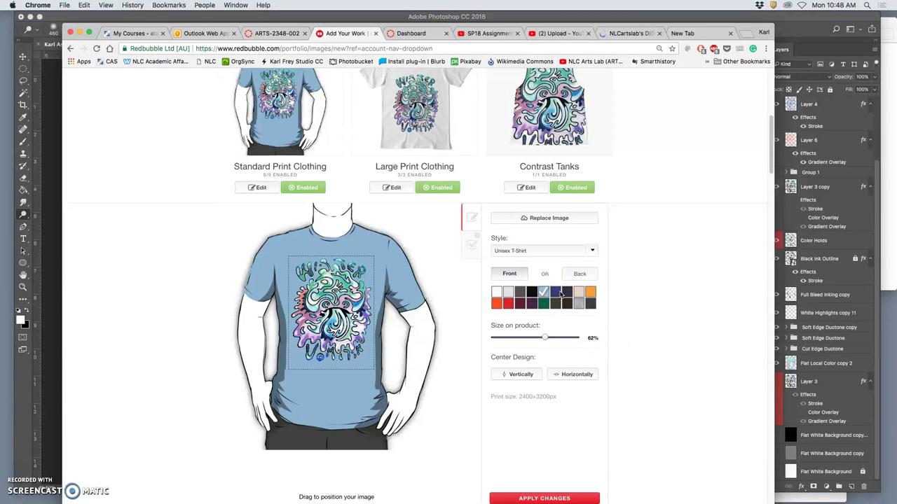
{"action": "left_click", "coordinate": [567, 295]}
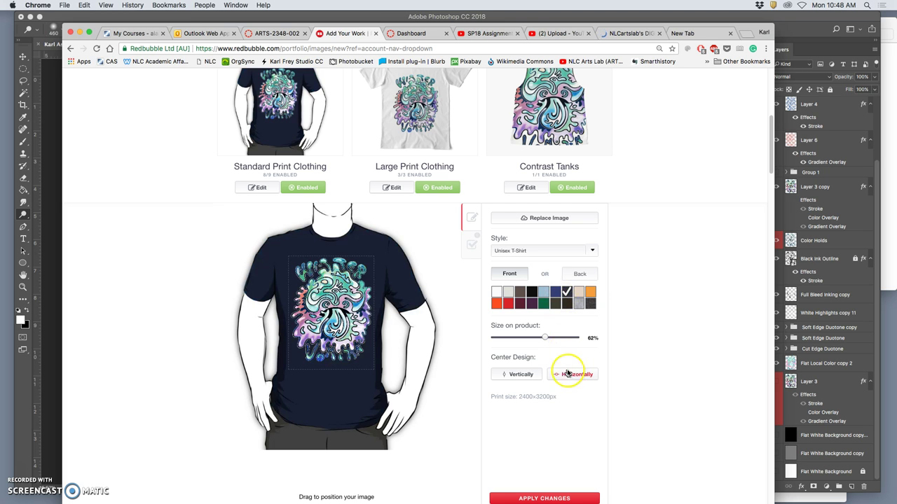
{"action": "left_click", "coordinate": [564, 498]}
{"action": "scroll", "coordinate": [525, 258], "scroll_direction": "up", "scroll_amount": 2}
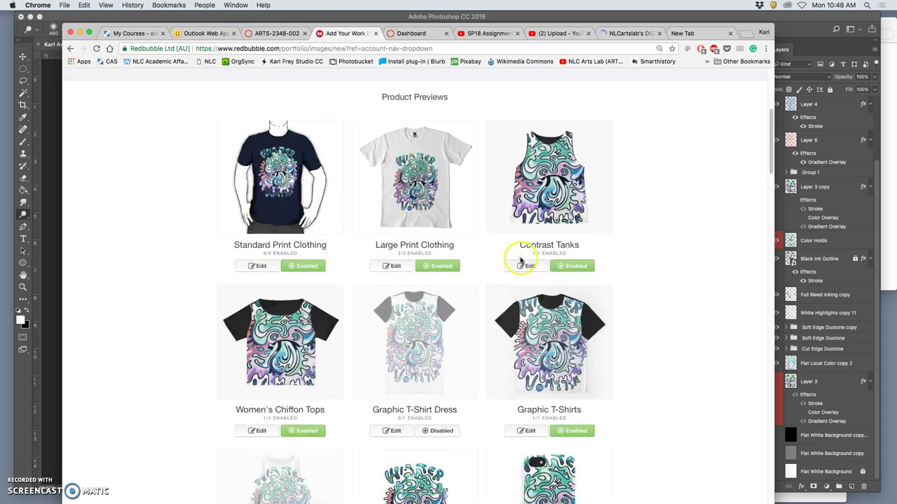
Step: Choose a light grey shirt colour for Large Print Clothing
{"action": "left_click", "coordinate": [401, 267]}
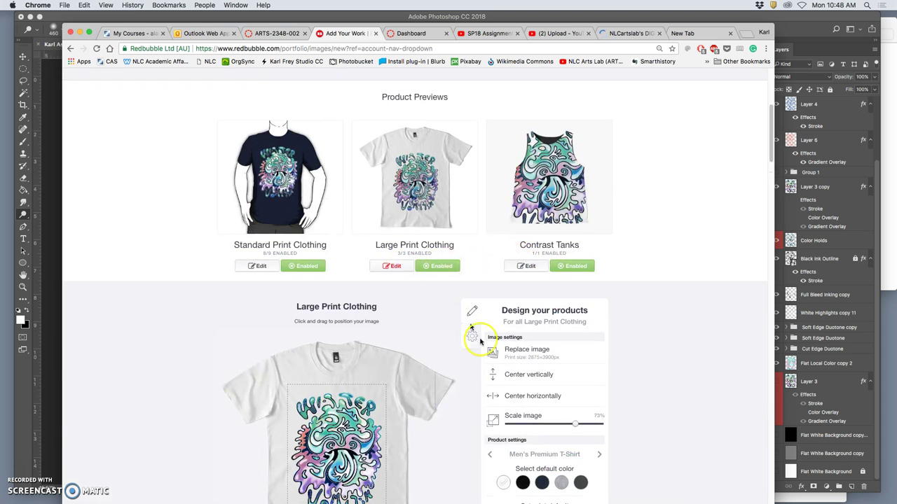
{"action": "scroll", "coordinate": [499, 357], "scroll_direction": "down", "scroll_amount": 2}
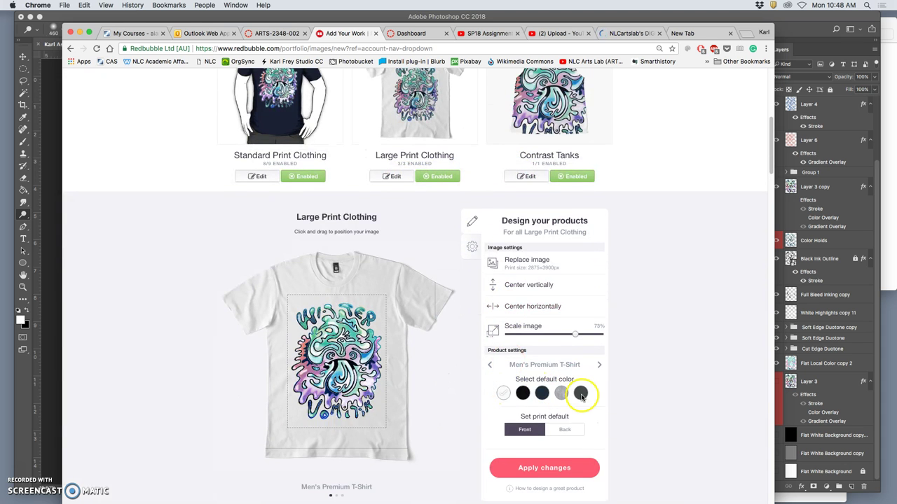
{"action": "left_click", "coordinate": [581, 394]}
{"action": "left_click", "coordinate": [542, 394]}
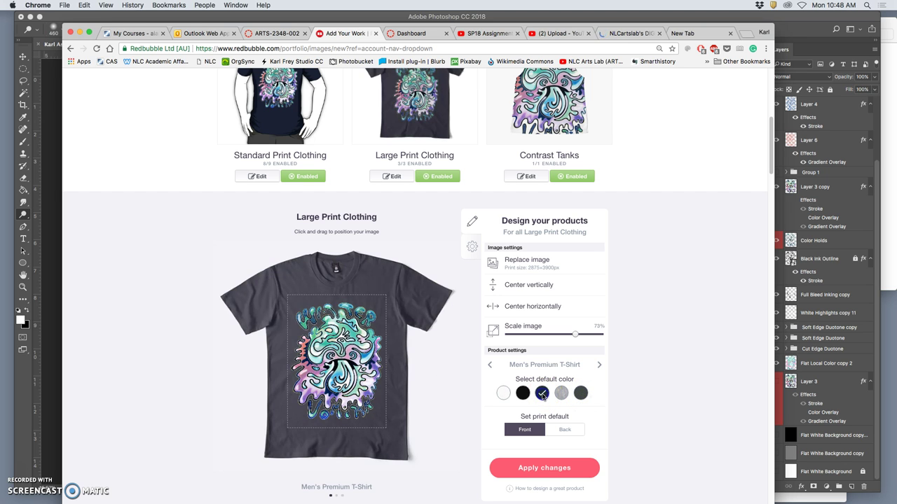
{"action": "left_click", "coordinate": [563, 394]}
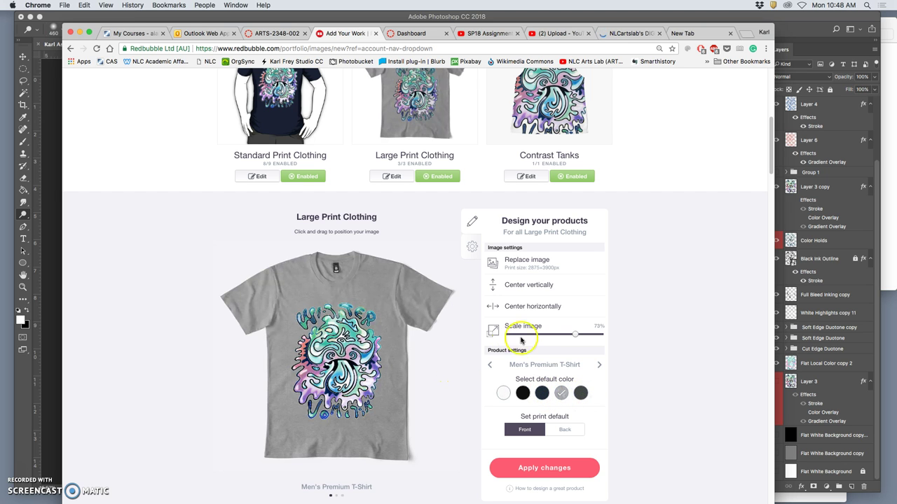
Step: Scale the design to 75%, centre it vertically and horizontally, and apply the changes
{"action": "mouse_move", "coordinate": [574, 335]}
{"action": "left_mouse_down"}
{"action": "mouse_move", "coordinate": [600, 334]}
{"action": "mouse_move", "coordinate": [583, 335]}
{"action": "left_mouse_up"}
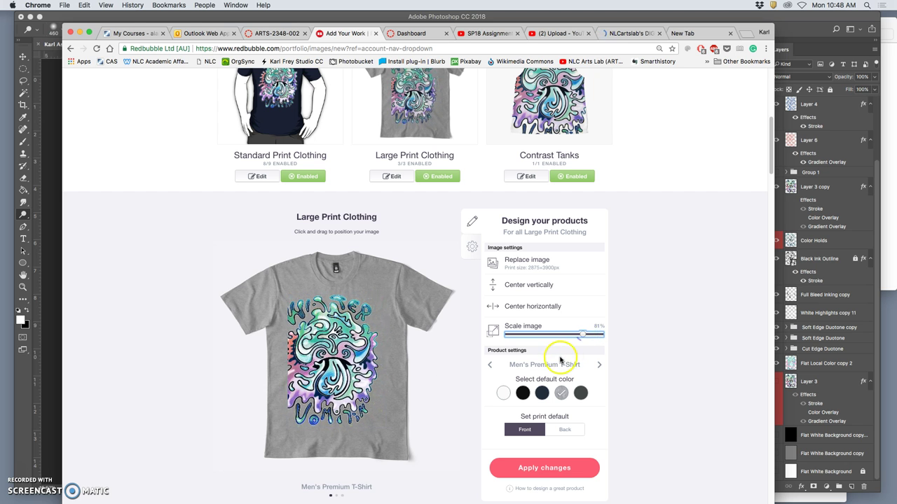
{"action": "left_click", "coordinate": [510, 286]}
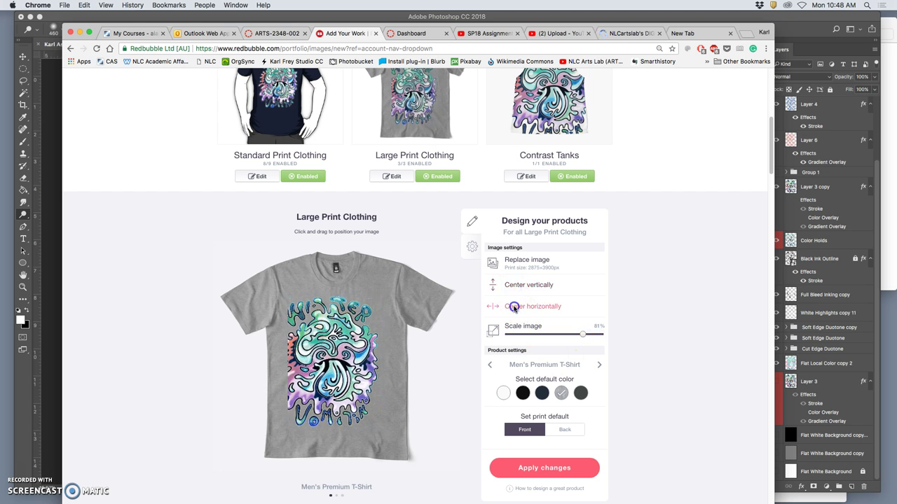
{"action": "left_click", "coordinate": [515, 307]}
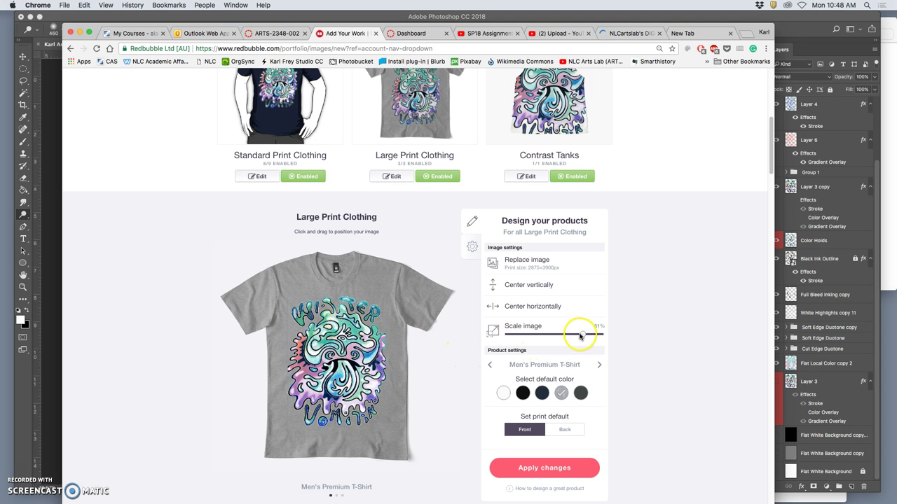
{"action": "left_click_drag", "start_coordinate": [582, 334], "coordinate": [577, 337]}
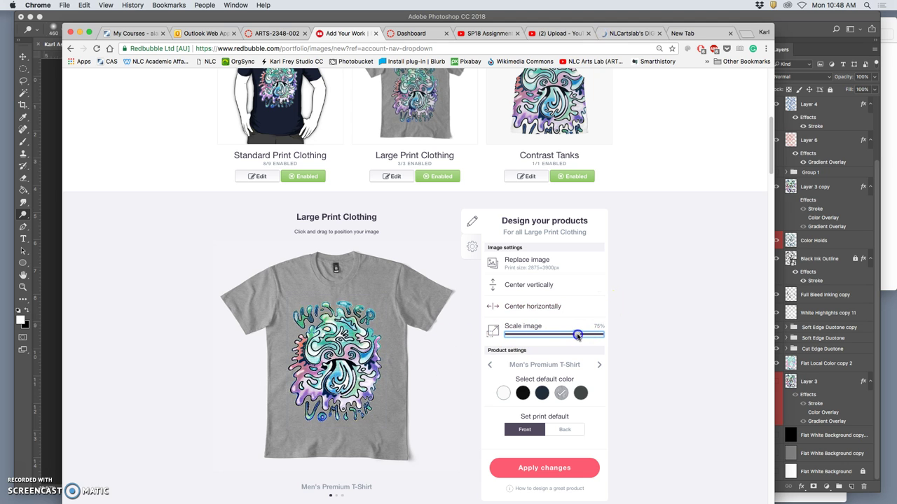
{"action": "left_click", "coordinate": [539, 469]}
{"action": "left_click_drag", "start_coordinate": [355, 366], "coordinate": [360, 363]}
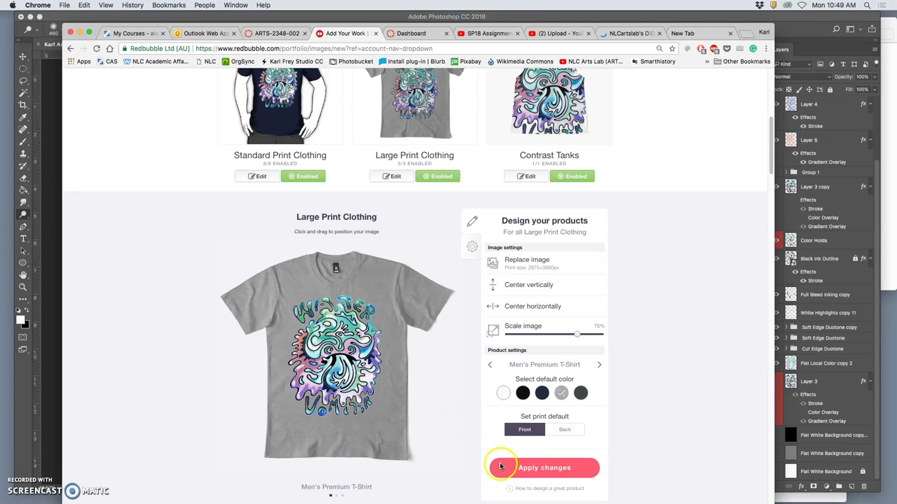
{"action": "left_click", "coordinate": [527, 468]}
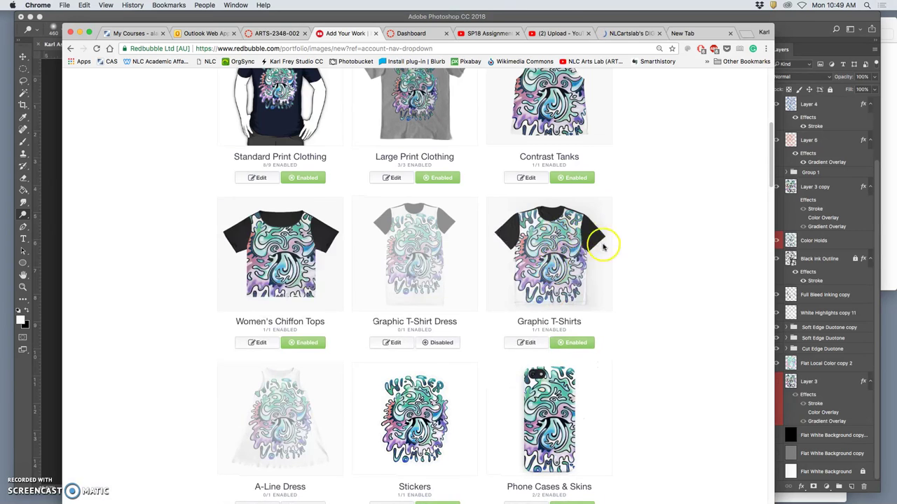
Step: Disable Contrast Tanks, Graphic T-Shirts and Women's Chiffon Tops
{"action": "scroll", "coordinate": [601, 244], "scroll_direction": "up", "scroll_amount": 2}
{"action": "left_click", "coordinate": [569, 253]}
{"action": "left_click", "coordinate": [575, 418]}
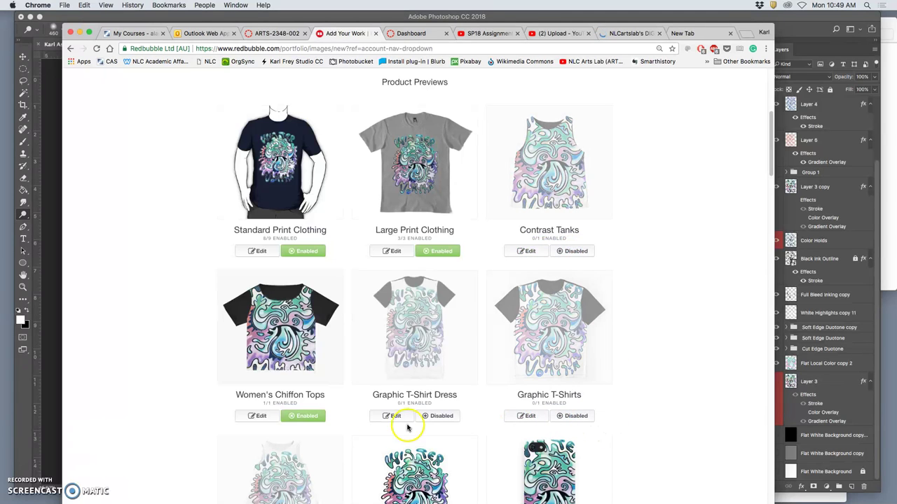
{"action": "left_click", "coordinate": [313, 416]}
Step: Open the Stickers design editor and review the sticker preview
{"action": "scroll", "coordinate": [525, 403], "scroll_direction": "down", "scroll_amount": 6}
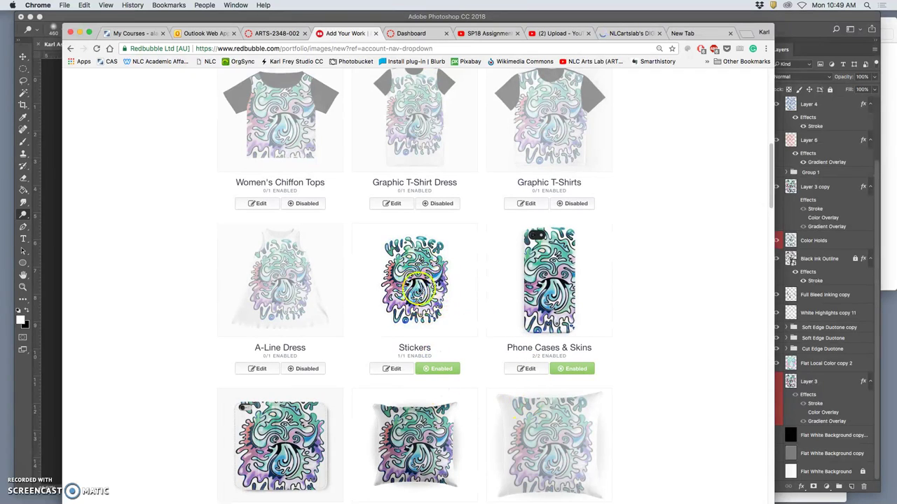
{"action": "left_click", "coordinate": [391, 369]}
{"action": "scroll", "coordinate": [532, 343], "scroll_direction": "down", "scroll_amount": 3}
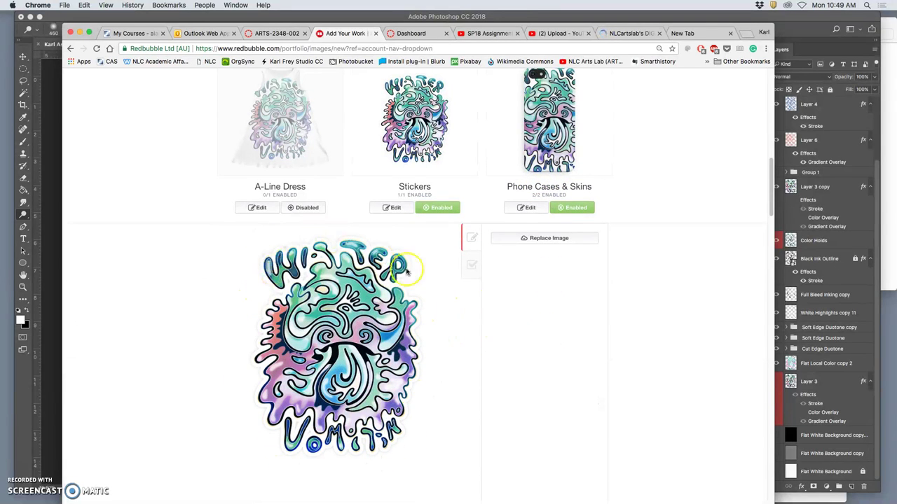
{"action": "scroll", "coordinate": [512, 309], "scroll_direction": "up", "scroll_amount": 3}
{"action": "scroll", "coordinate": [551, 326], "scroll_direction": "up", "scroll_amount": 3}
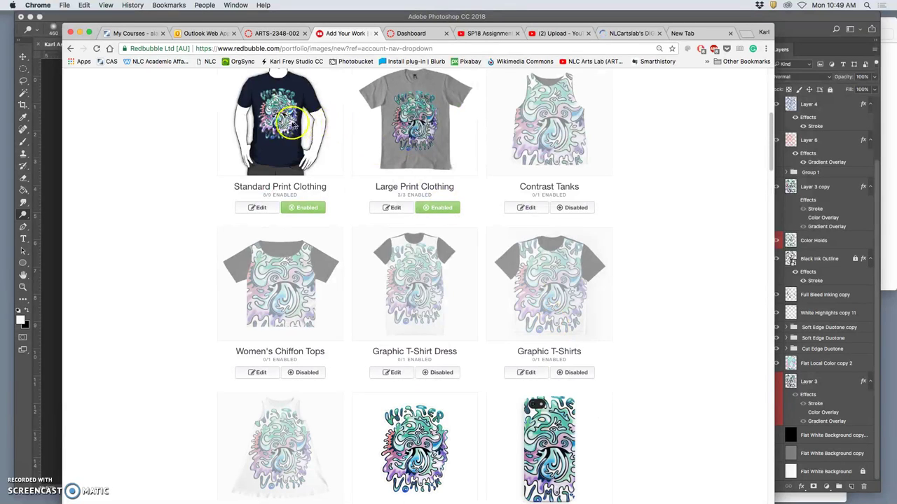
{"action": "scroll", "coordinate": [607, 432], "scroll_direction": "down", "scroll_amount": 2}
{"action": "scroll", "coordinate": [606, 432], "scroll_direction": "down", "scroll_amount": 2}
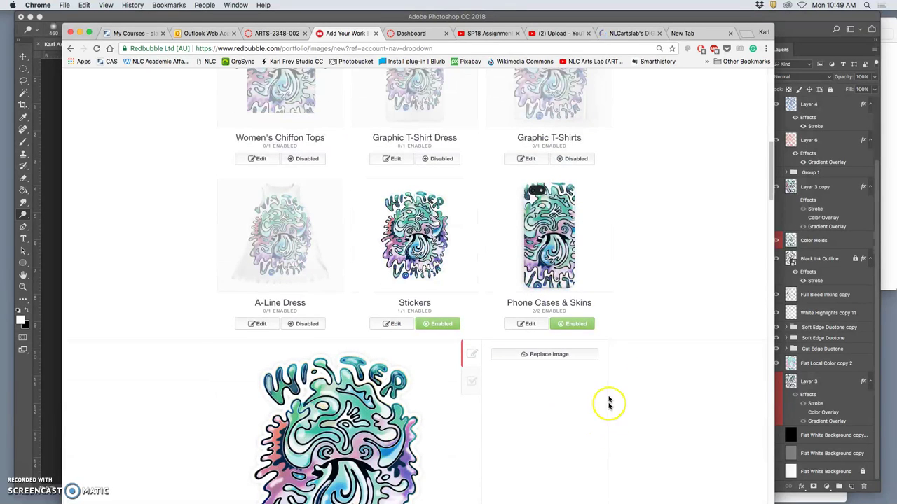
Step: Shrink the phone case design to 18% and move it lower on the case
{"action": "left_click", "coordinate": [527, 324]}
{"action": "scroll", "coordinate": [468, 408], "scroll_direction": "down", "scroll_amount": 2}
{"action": "scroll", "coordinate": [469, 406], "scroll_direction": "down", "scroll_amount": 1}
{"action": "left_click_drag", "start_coordinate": [526, 333], "coordinate": [508, 333]}
{"action": "left_click_drag", "start_coordinate": [415, 339], "coordinate": [387, 344]}
Step: Set the phone case background to a dark teal colour
{"action": "left_click", "coordinate": [593, 300]}
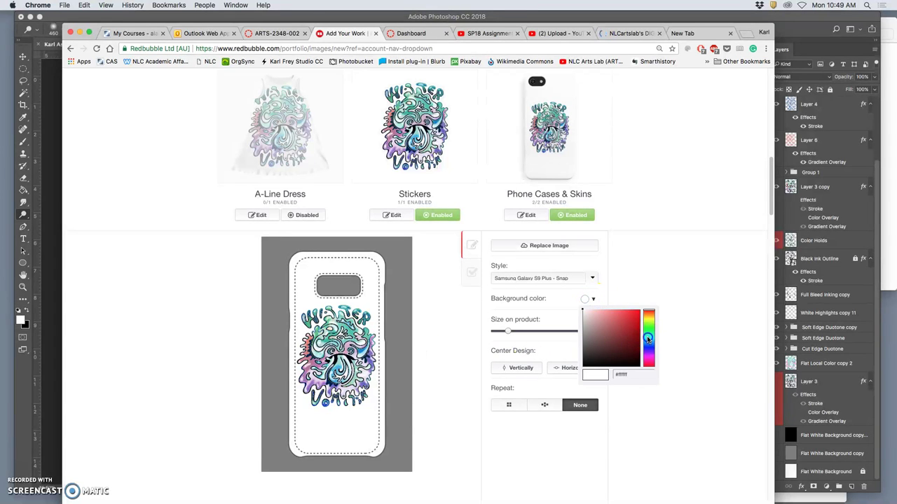
{"action": "left_click_drag", "start_coordinate": [621, 336], "coordinate": [587, 357]}
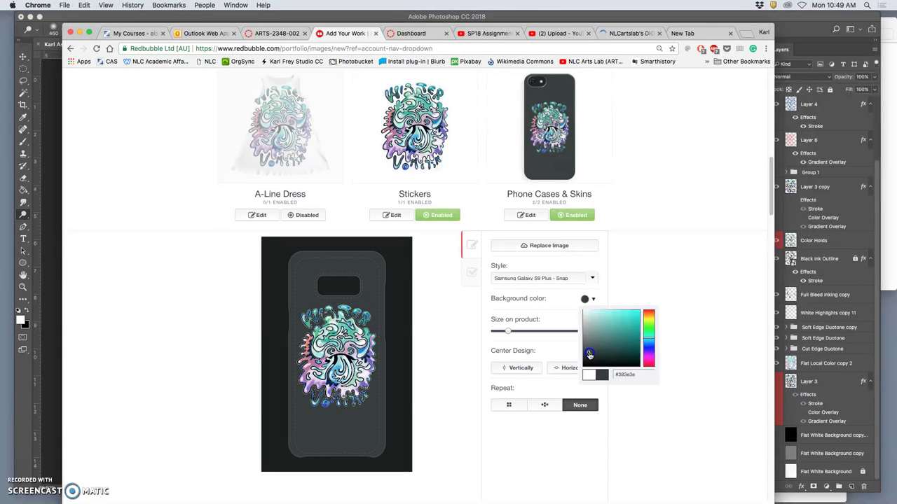
{"action": "left_click", "coordinate": [640, 377]}
{"action": "left_click_drag", "start_coordinate": [640, 376], "coordinate": [606, 374]}
{"action": "left_click", "coordinate": [647, 414]}
{"action": "left_click", "coordinate": [637, 401]}
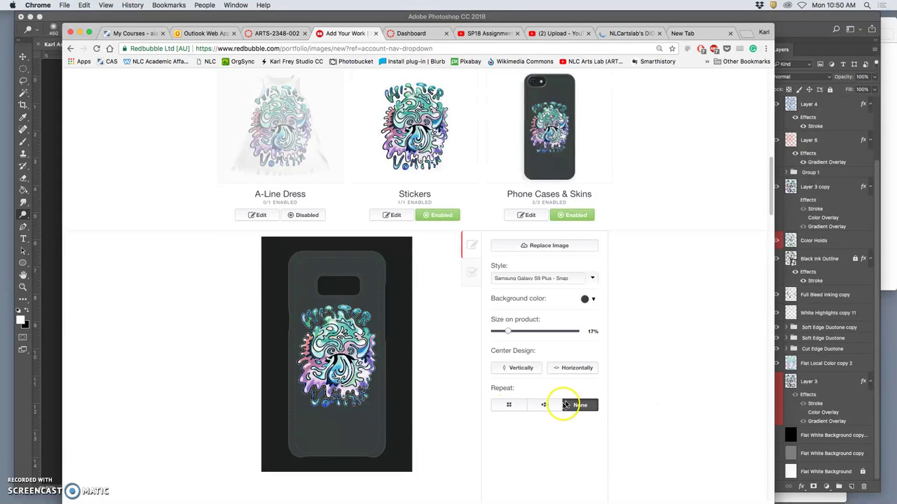
Step: Turn off the repeat pattern, size the artwork to 51%, nudge it down-left and apply
{"action": "scroll", "coordinate": [631, 384], "scroll_direction": "down", "scroll_amount": 1}
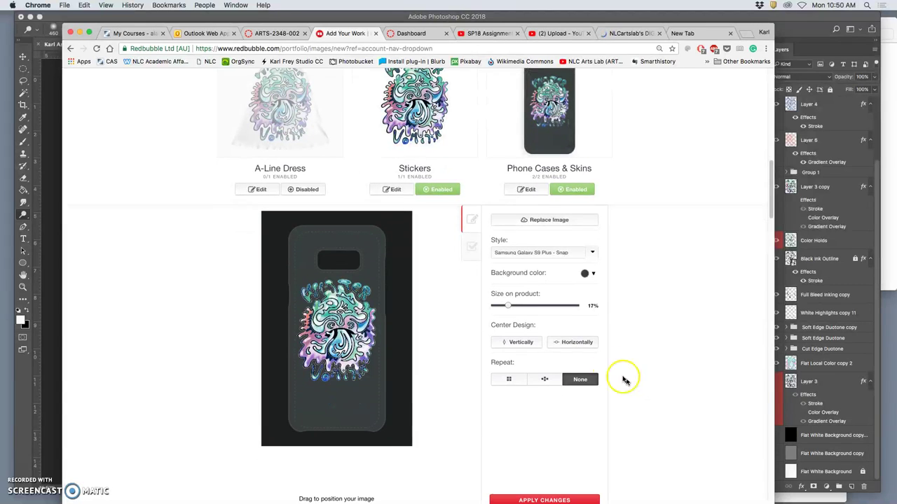
{"action": "left_click", "coordinate": [545, 380]}
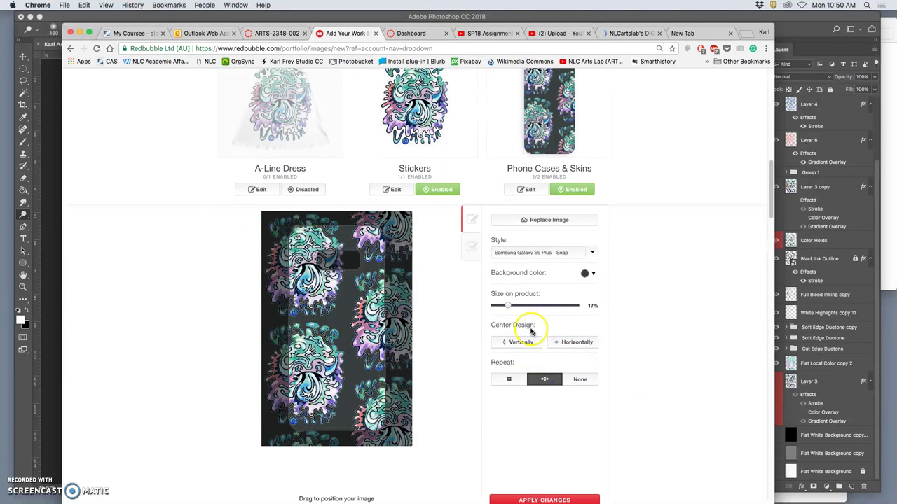
{"action": "left_click_drag", "start_coordinate": [506, 306], "coordinate": [391, 332]}
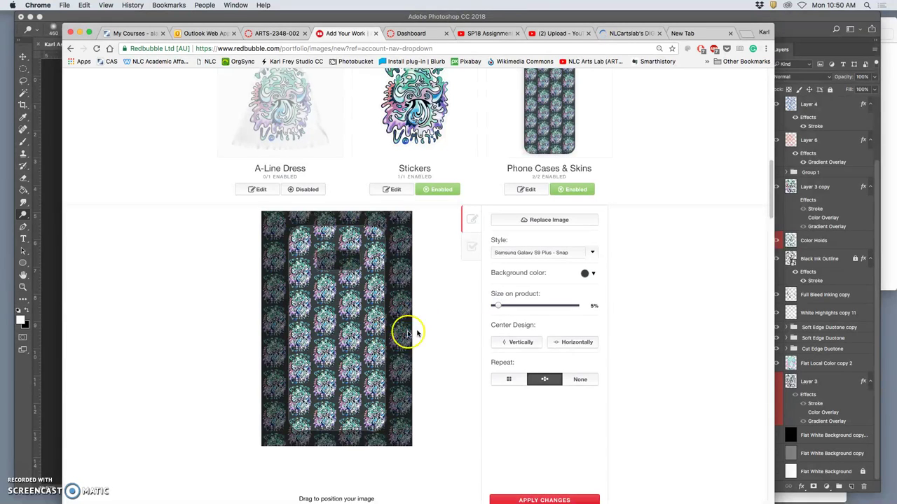
{"action": "left_click", "coordinate": [579, 379]}
{"action": "left_click_drag", "start_coordinate": [501, 306], "coordinate": [536, 306]}
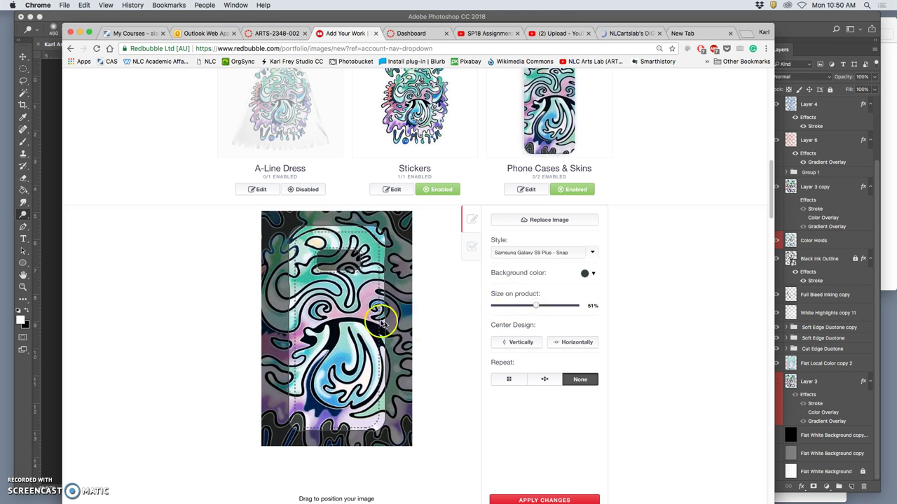
{"action": "left_click_drag", "start_coordinate": [368, 320], "coordinate": [361, 332]}
{"action": "scroll", "coordinate": [654, 310], "scroll_direction": "up", "scroll_amount": 3}
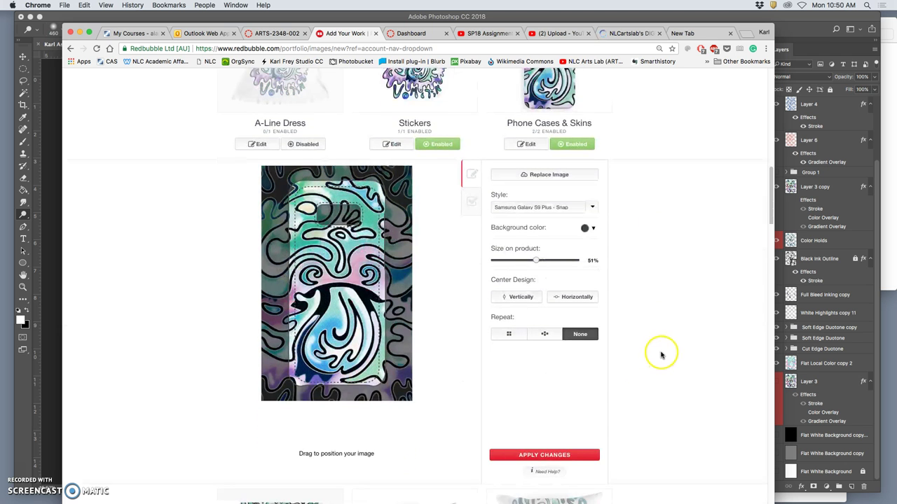
{"action": "left_click", "coordinate": [559, 456]}
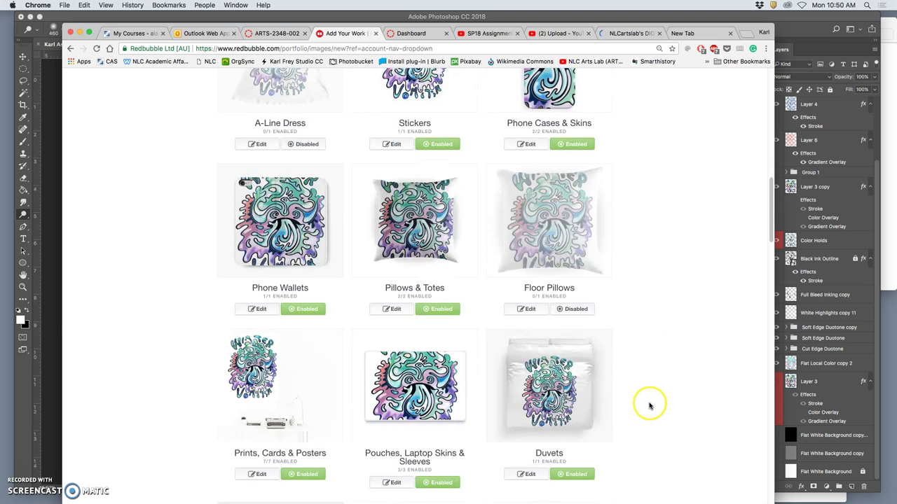
Step: Disable Pillows & Totes, Phone Wallets, Mugs, Travel Mugs, Pouches/Laptop Skins & Sleeves and Duvets
{"action": "scroll", "coordinate": [650, 405], "scroll_direction": "up", "scroll_amount": 3}
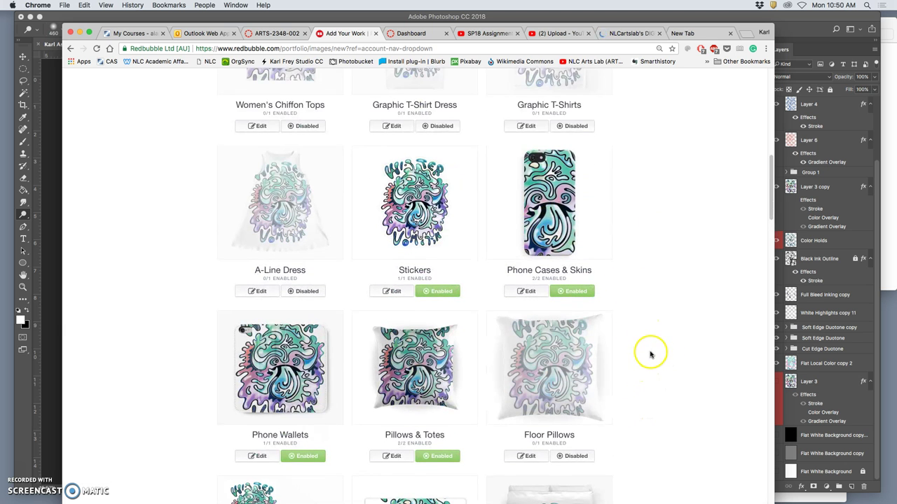
{"action": "scroll", "coordinate": [650, 354], "scroll_direction": "down", "scroll_amount": 2}
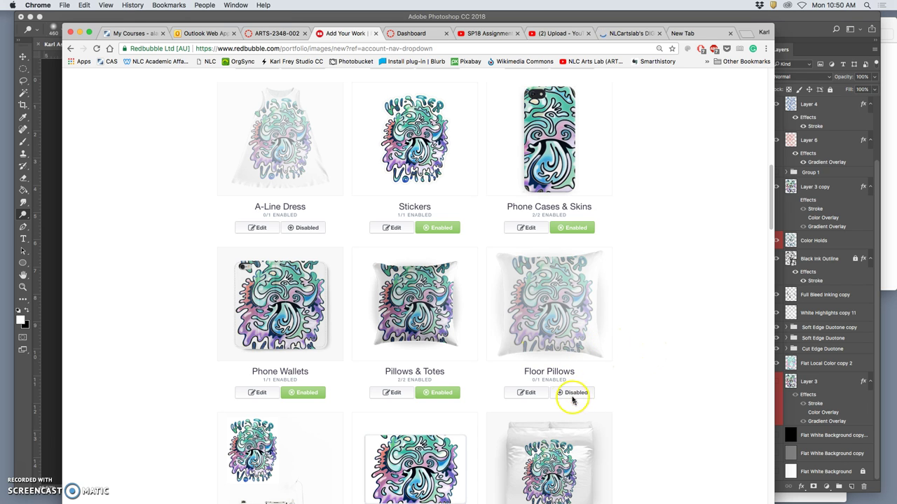
{"action": "left_click", "coordinate": [440, 393]}
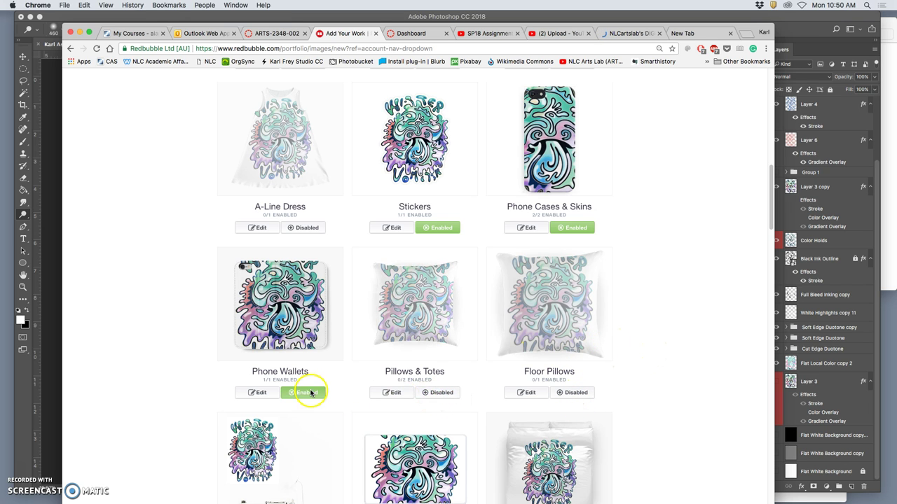
{"action": "left_click", "coordinate": [311, 394]}
{"action": "scroll", "coordinate": [354, 387], "scroll_direction": "down", "scroll_amount": 4}
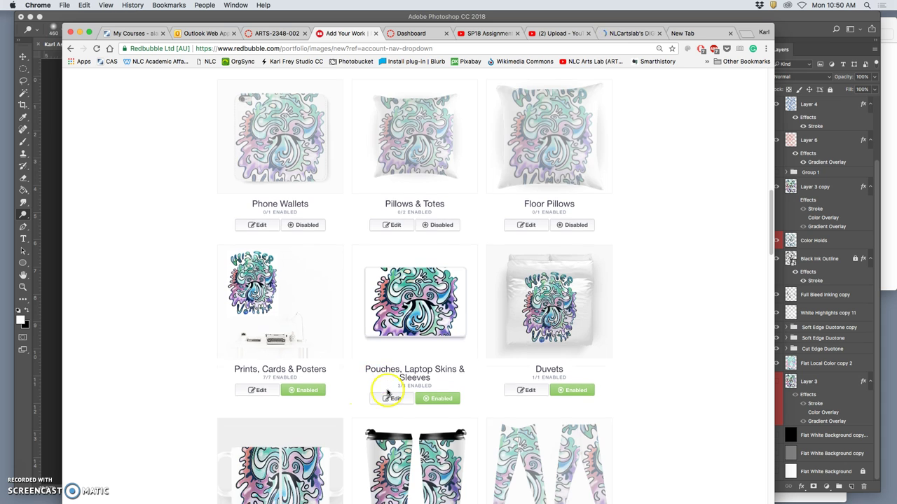
{"action": "scroll", "coordinate": [386, 394], "scroll_direction": "down", "scroll_amount": 5}
{"action": "left_click", "coordinate": [308, 406]}
{"action": "left_click", "coordinate": [439, 406]}
{"action": "left_click", "coordinate": [440, 241]}
{"action": "left_click", "coordinate": [571, 232]}
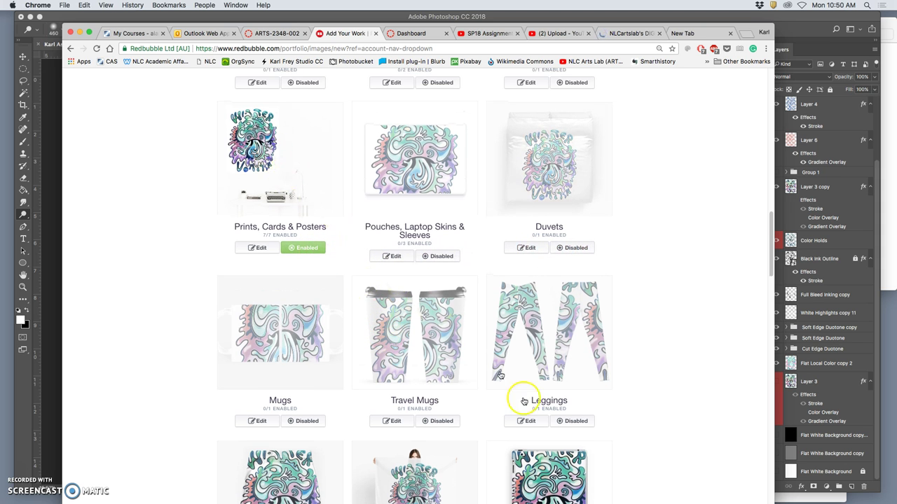
Step: Disable Scarves, Mini Skirts and Drawstring Bags
{"action": "scroll", "coordinate": [547, 440], "scroll_direction": "down", "scroll_amount": 5}
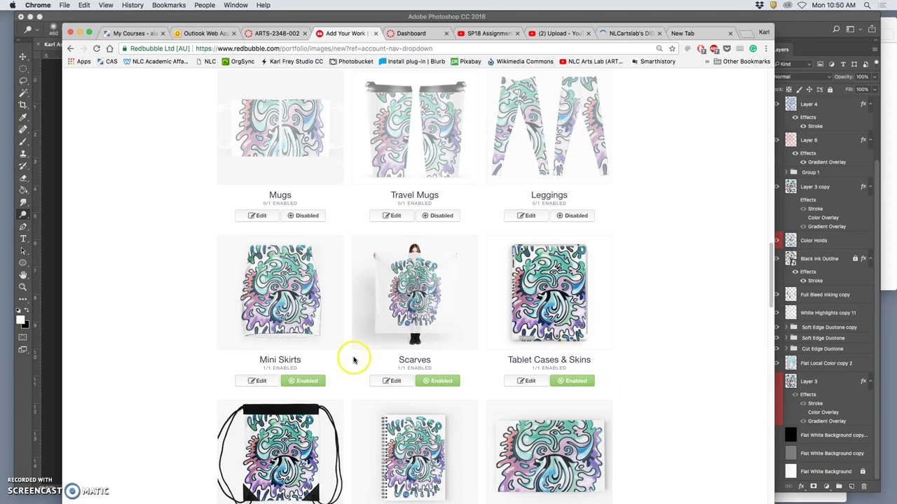
{"action": "left_click", "coordinate": [438, 381]}
{"action": "left_click", "coordinate": [303, 381]}
{"action": "scroll", "coordinate": [342, 396], "scroll_direction": "down", "scroll_amount": 3}
{"action": "left_click", "coordinate": [305, 459]}
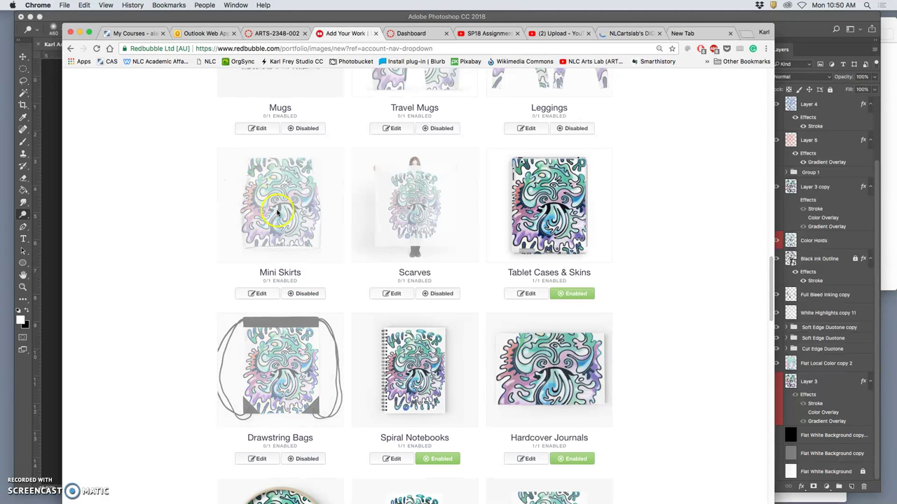
Step: Open the Spiral Notebooks design settings
{"action": "scroll", "coordinate": [375, 342], "scroll_direction": "down", "scroll_amount": 1}
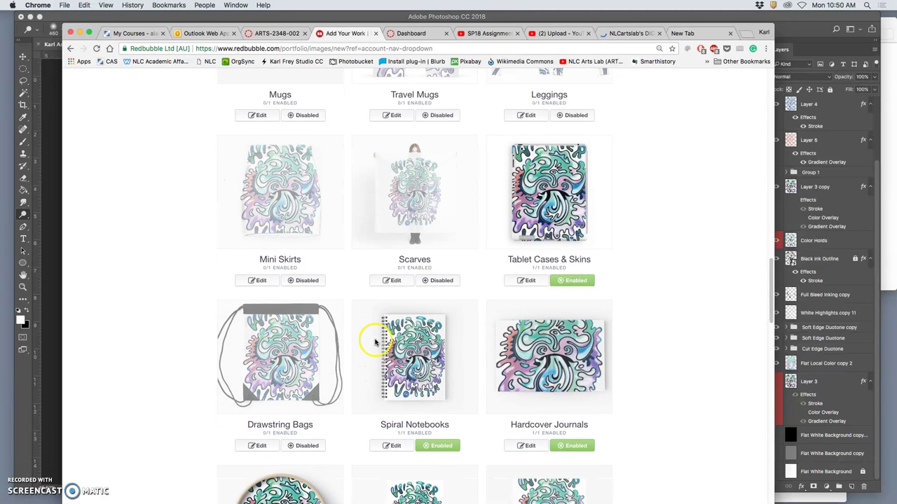
{"action": "scroll", "coordinate": [396, 341], "scroll_direction": "down", "scroll_amount": 5}
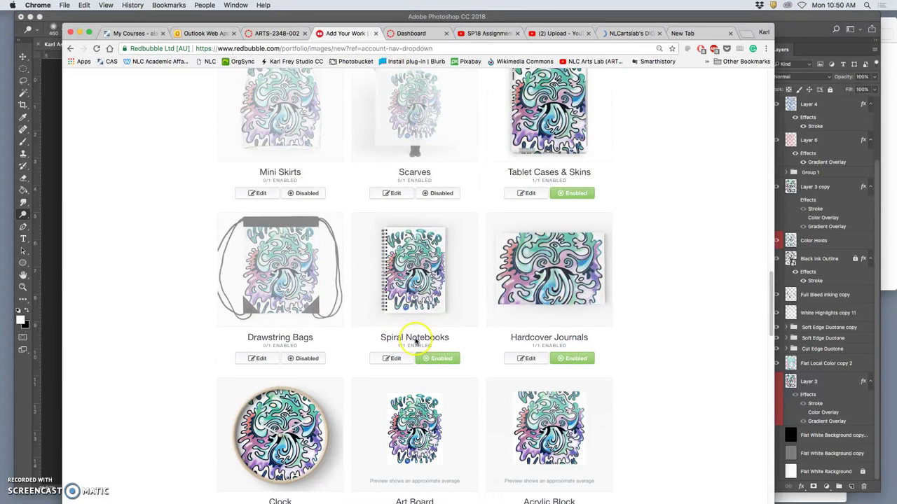
{"action": "left_click", "coordinate": [392, 358]}
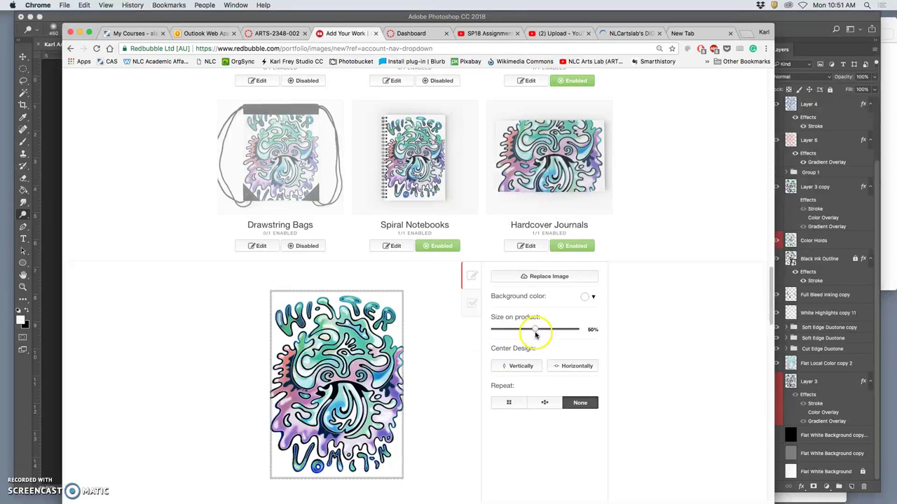
Step: Shrink the spiral notebook design to 40% on a pasted dark hex background and apply
{"action": "left_click", "coordinate": [534, 330]}
{"action": "left_click_drag", "start_coordinate": [534, 330], "coordinate": [532, 333]}
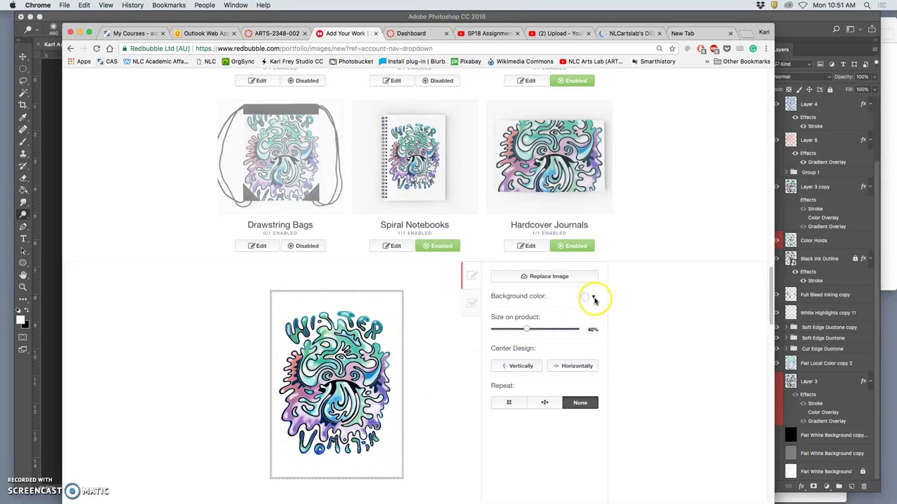
{"action": "left_click", "coordinate": [594, 300]}
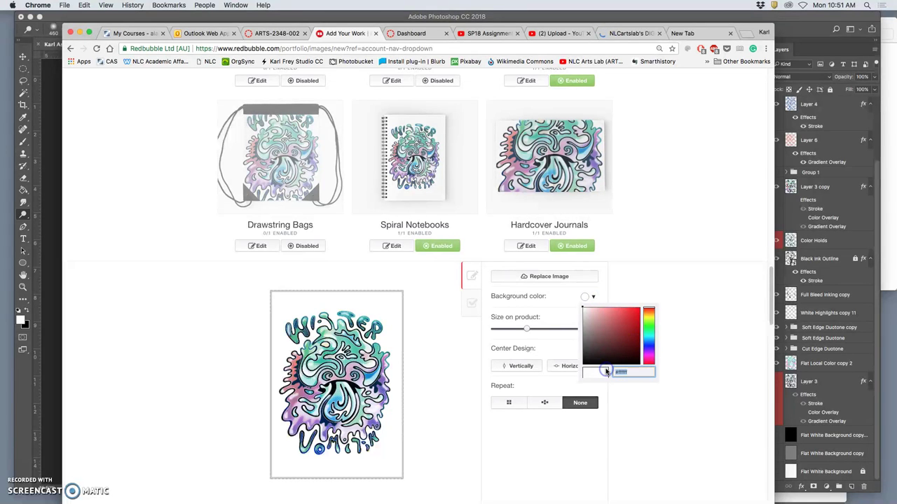
{"action": "key", "text": "ctrl+v"}
{"action": "left_click", "coordinate": [661, 410]}
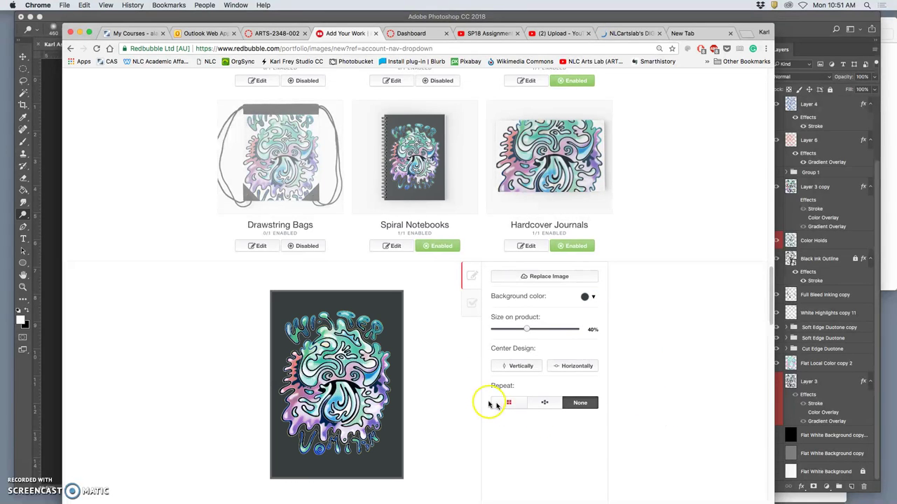
{"action": "scroll", "coordinate": [633, 405], "scroll_direction": "down", "scroll_amount": 3}
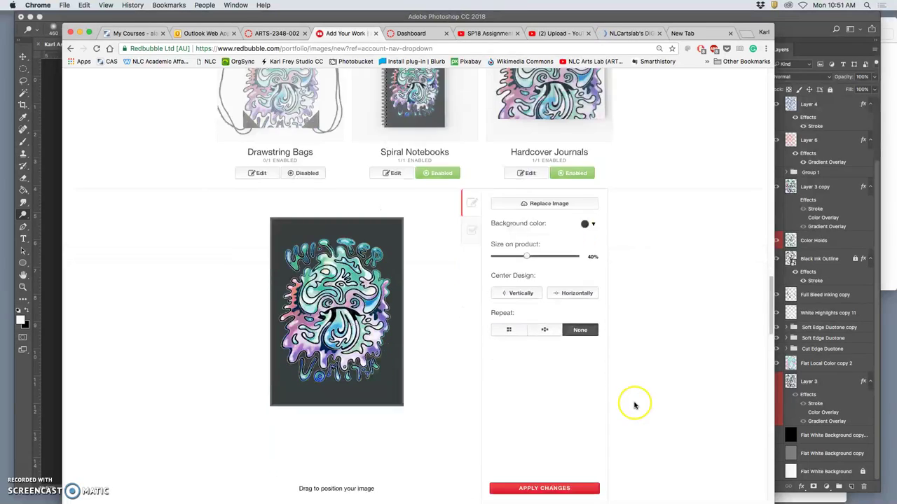
{"action": "scroll", "coordinate": [633, 406], "scroll_direction": "down", "scroll_amount": 2}
{"action": "left_click", "coordinate": [568, 442]}
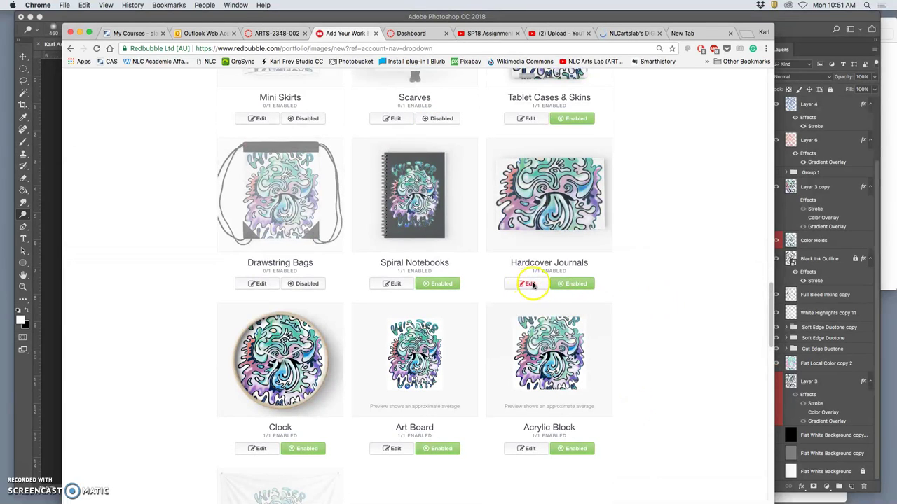
Step: Disable Hardcover Journals, Acrylic Block and Art Board, then scroll down to the title form
{"action": "left_click", "coordinate": [569, 283]}
{"action": "left_click", "coordinate": [571, 449]}
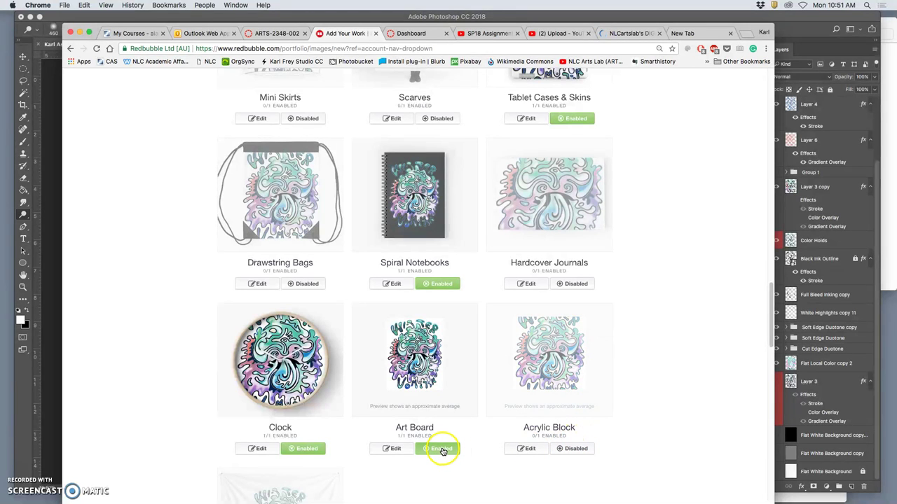
{"action": "left_click", "coordinate": [441, 449]}
{"action": "scroll", "coordinate": [344, 427], "scroll_direction": "down", "scroll_amount": 3}
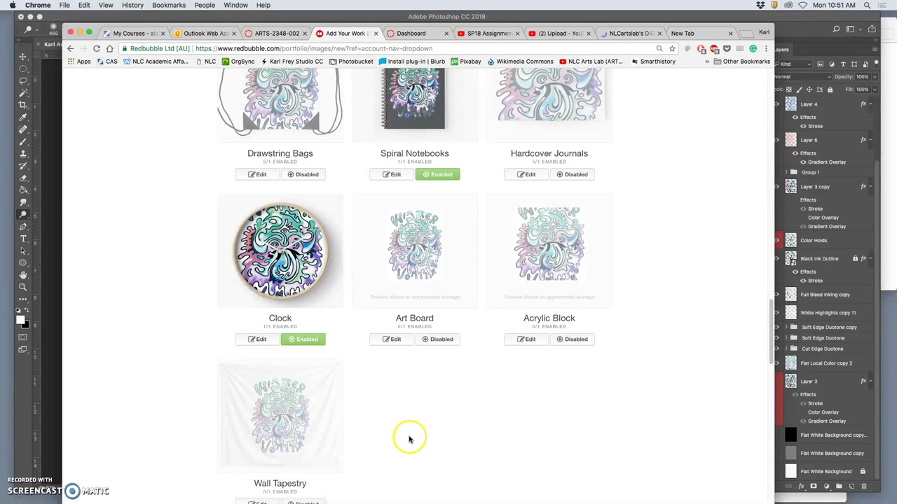
{"action": "scroll", "coordinate": [409, 436], "scroll_direction": "down", "scroll_amount": 2}
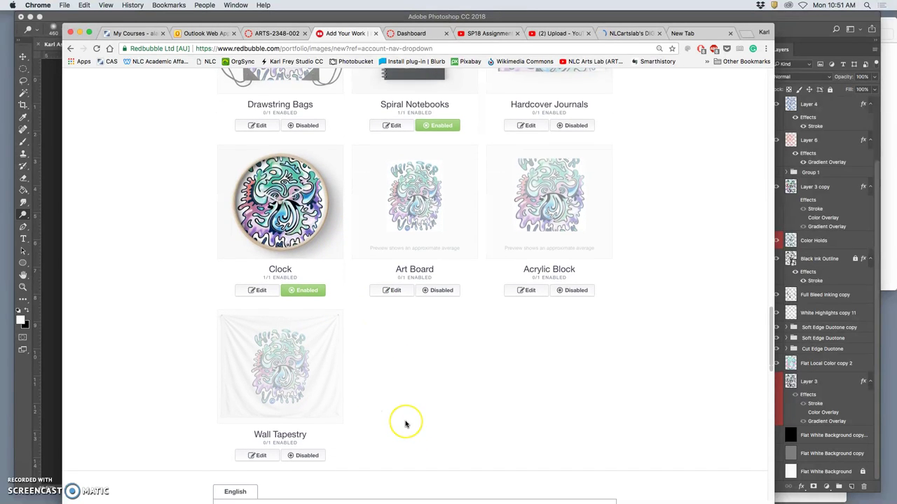
{"action": "scroll", "coordinate": [407, 423], "scroll_direction": "down", "scroll_amount": 2}
{"action": "scroll", "coordinate": [406, 423], "scroll_direction": "up", "scroll_amount": 5}
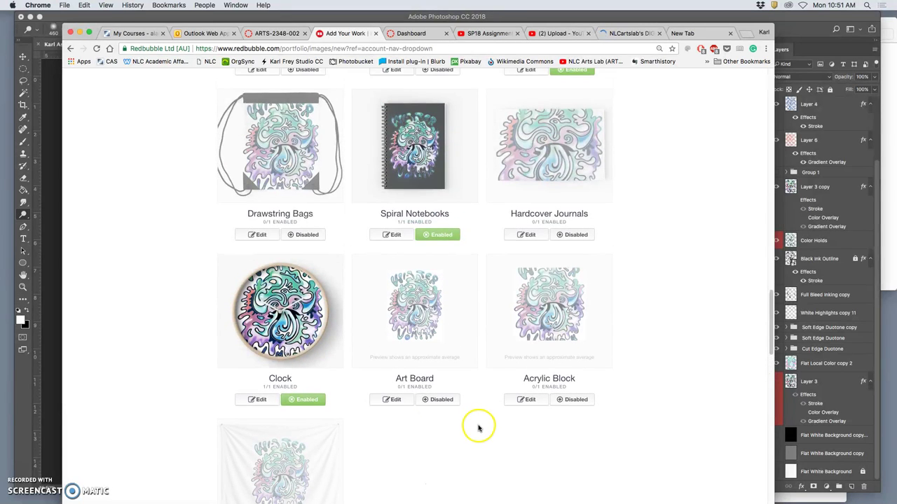
{"action": "scroll", "coordinate": [476, 425], "scroll_direction": "down", "scroll_amount": 10}
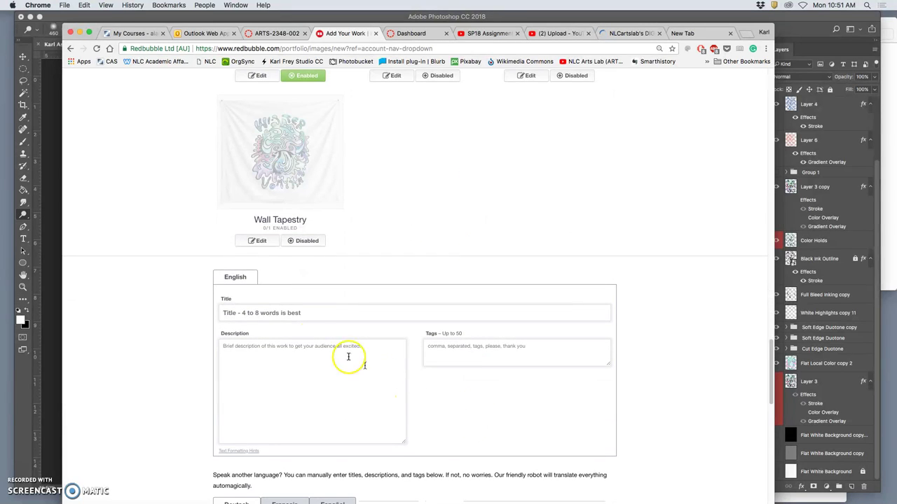
Step: Enter title 'Water Vomitin'' and description 'Part of My Angry Elementals Series', then select Tags
{"action": "left_click", "coordinate": [292, 314]}
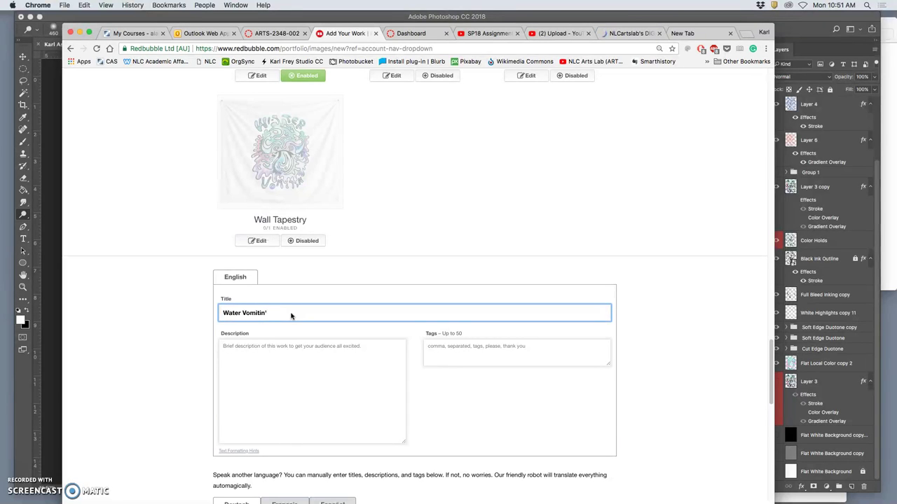
{"action": "left_click", "coordinate": [291, 360]}
{"action": "type", "text": "Par"}
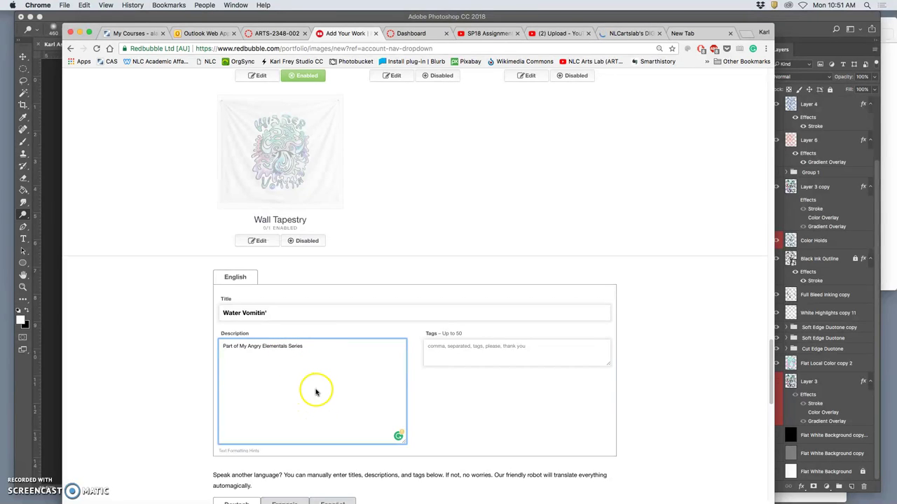
{"action": "left_click", "coordinate": [454, 350]}
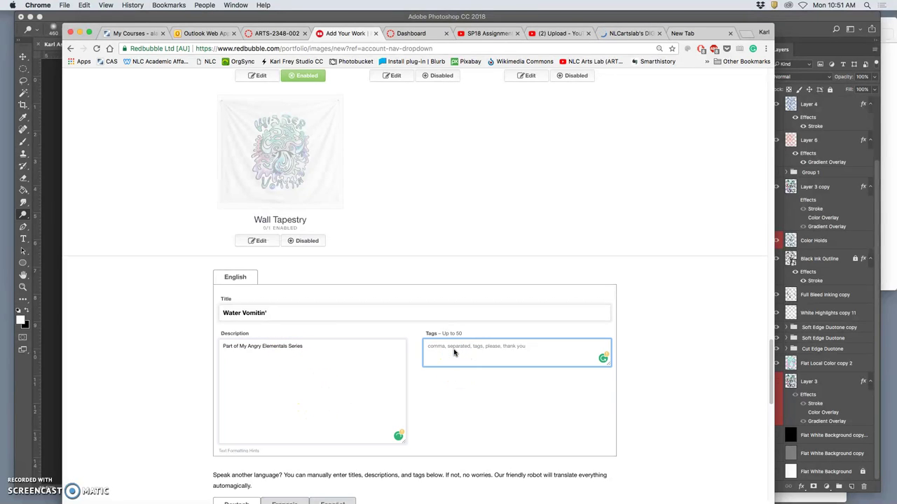